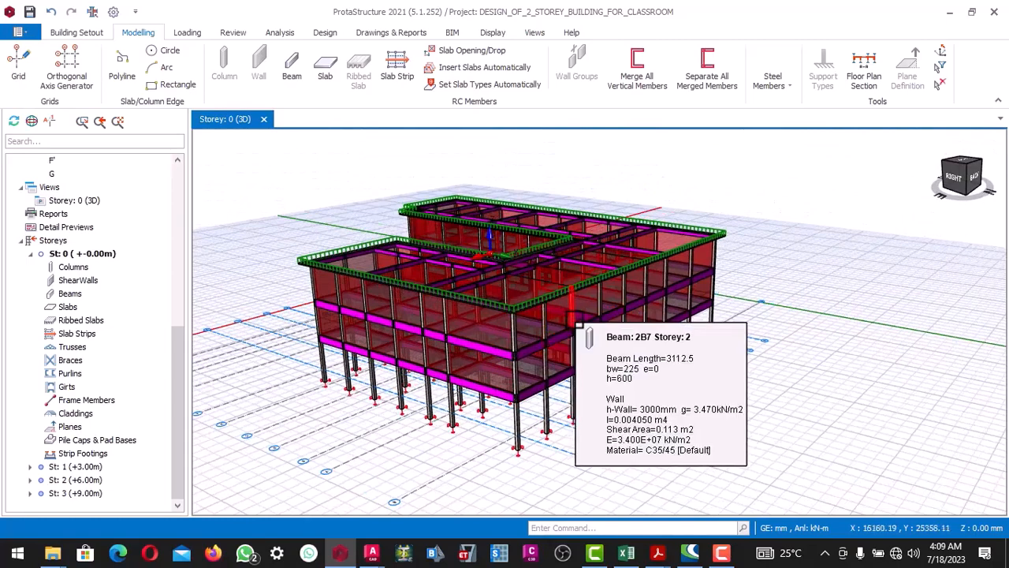
# Step: Change the Storey 0 3D view to plan view and display the St: 1 (+3.00m) floor plan
pyautogui.moveTo(481, 323); pyautogui.dragTo(567, 300, button='middle')
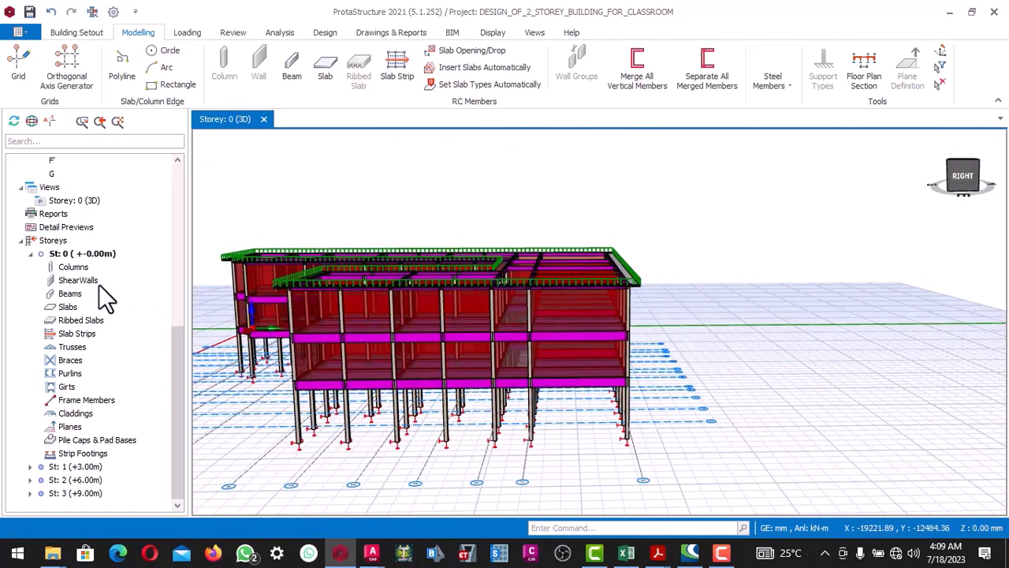
pyautogui.rightClick(81, 201)
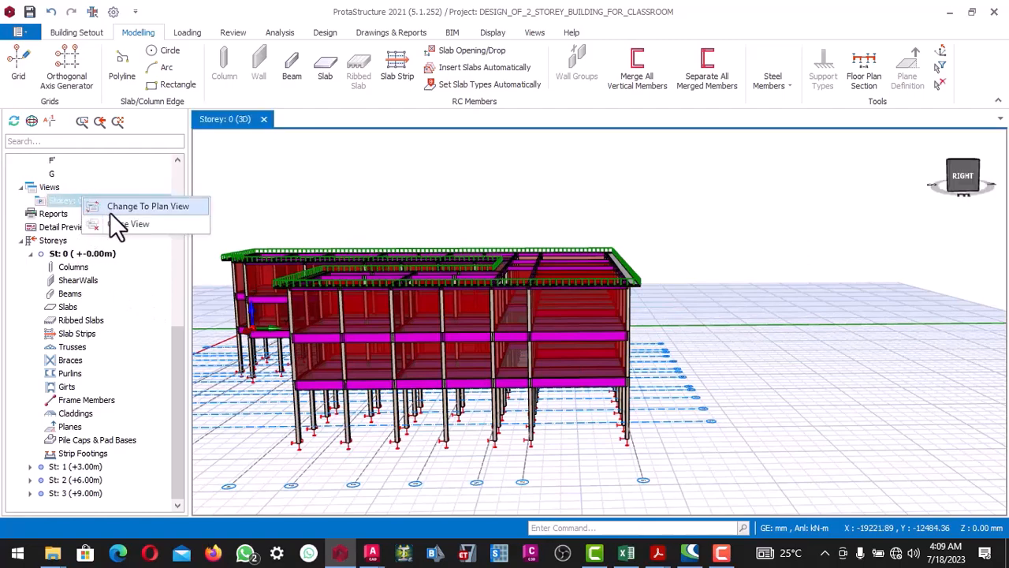
pyautogui.click(123, 208)
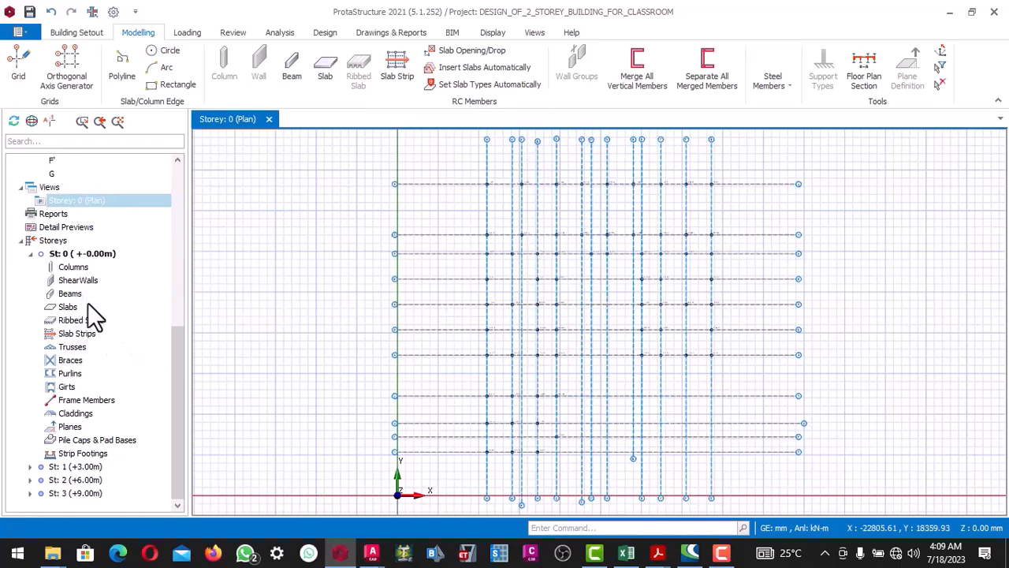
pyautogui.doubleClick(89, 469)
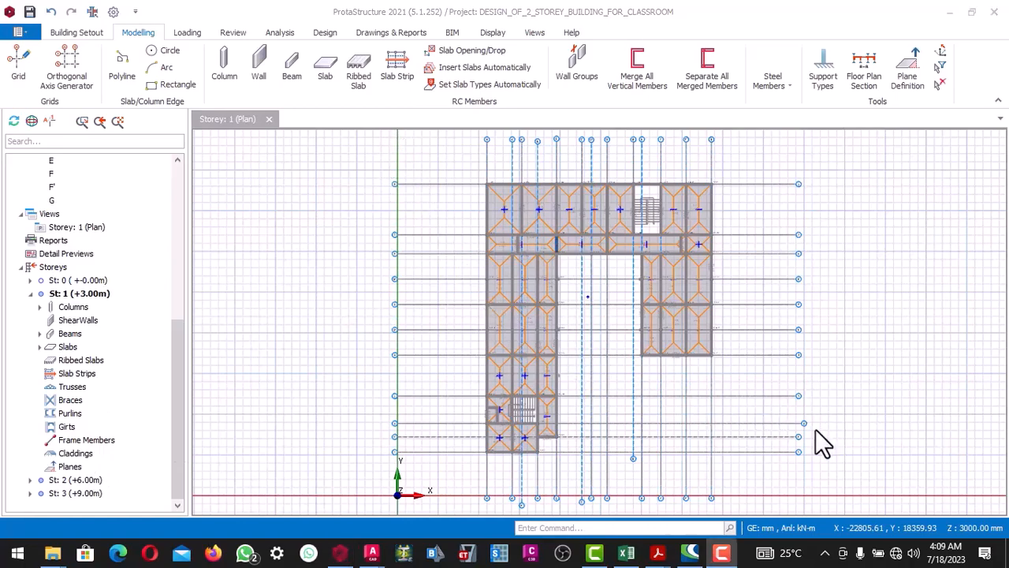
pyautogui.scroll(-4, 473, 254)
pyautogui.scroll(5, 473, 253)
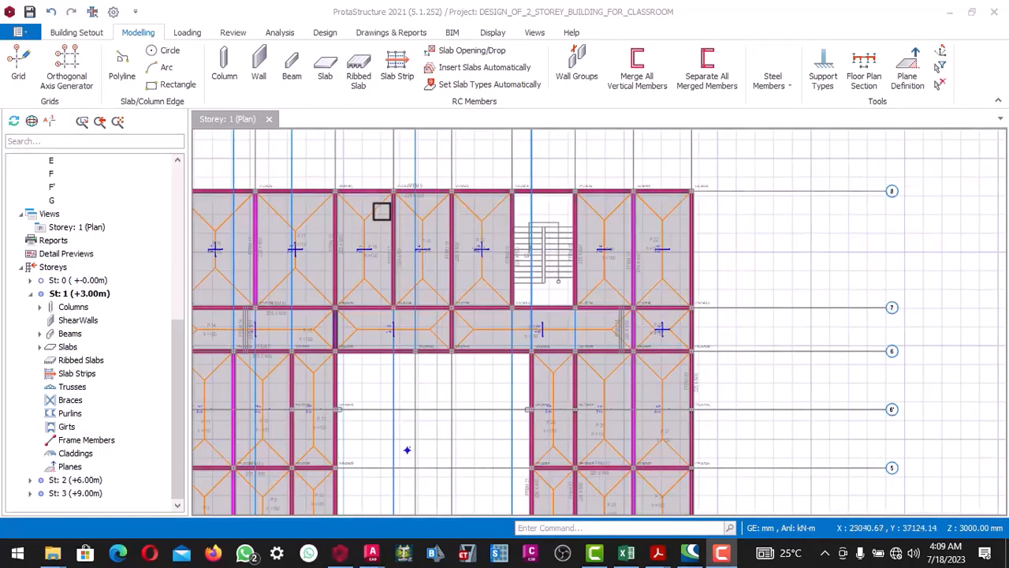
pyautogui.scroll(-2, 384, 214)
pyautogui.scroll(2, 336, 257)
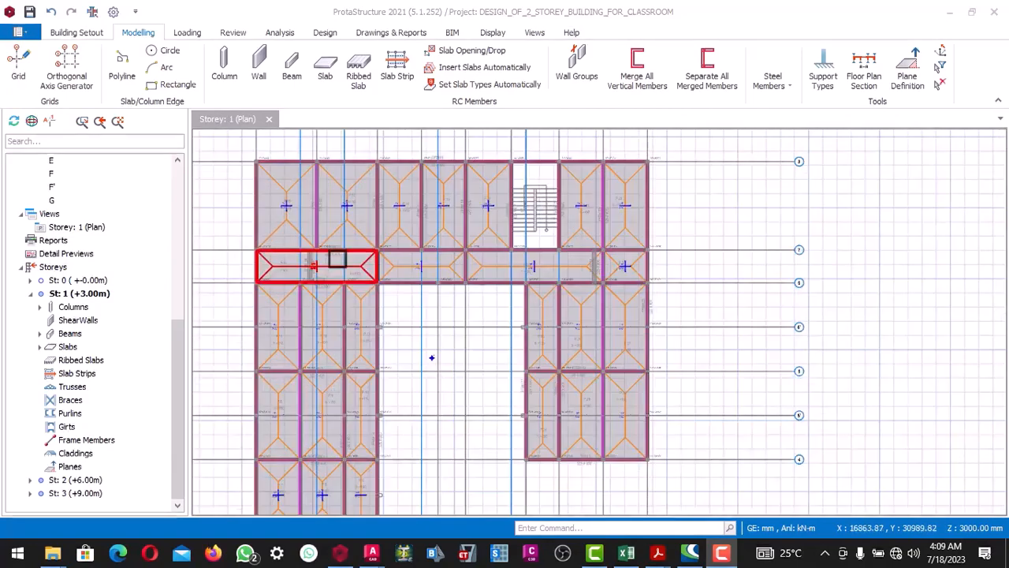
pyautogui.scroll(-1, 396, 212)
pyautogui.click(386, 141)
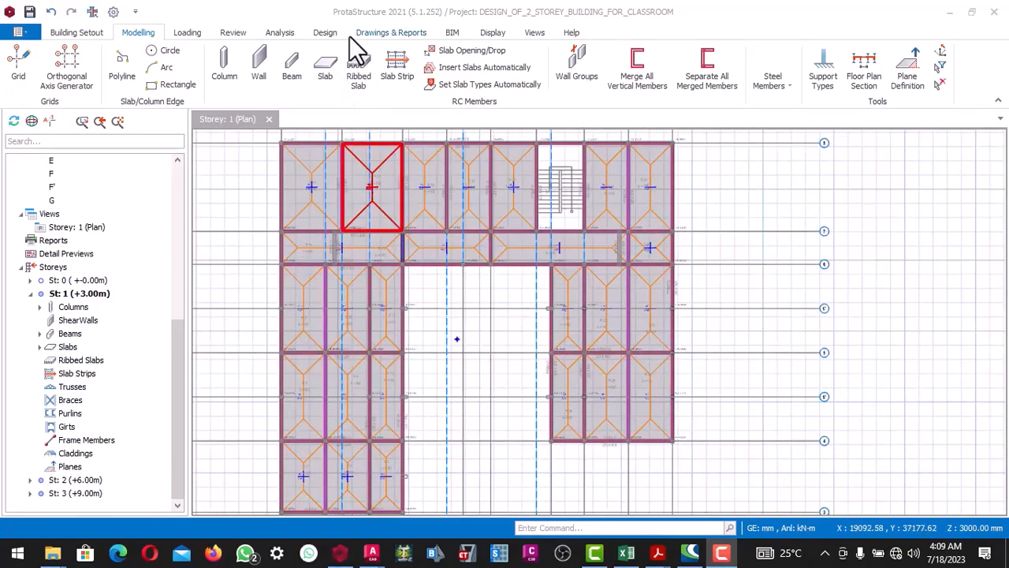
# Step: Open the project parameters of the building analysis and set the allowable stress of soil to 150 kN/m2
pyautogui.click(283, 33)
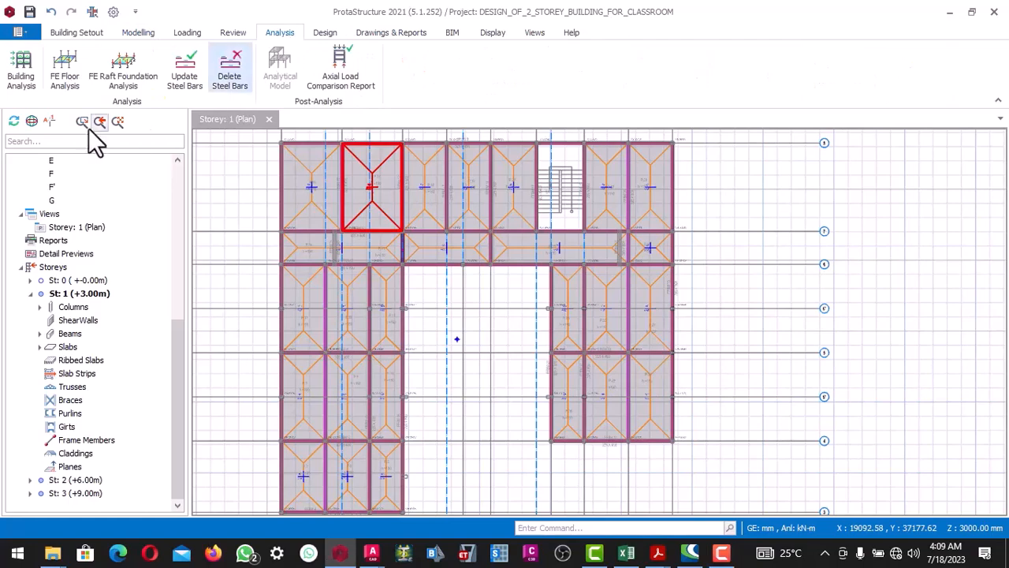
pyautogui.click(19, 79)
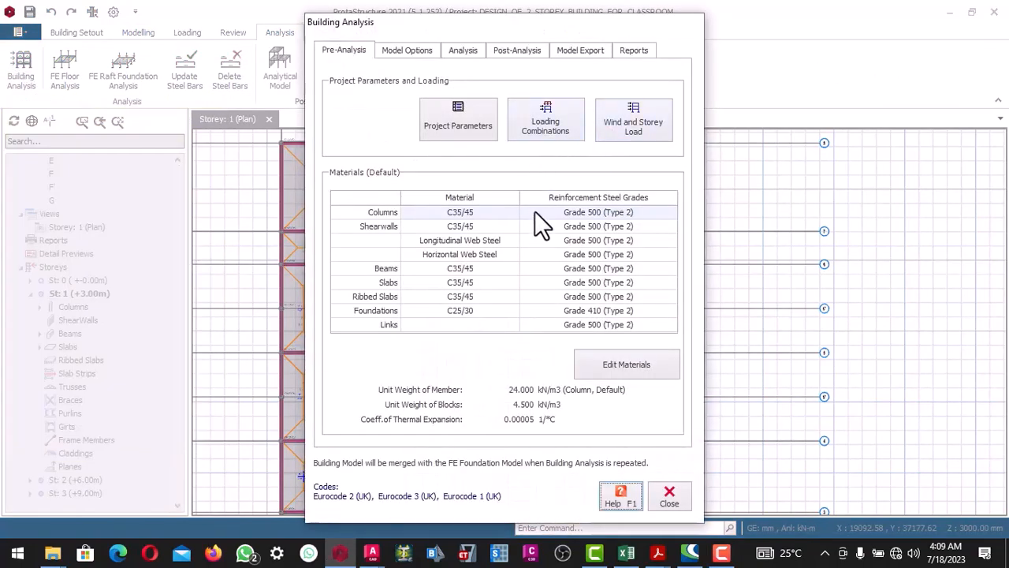
pyautogui.click(479, 124)
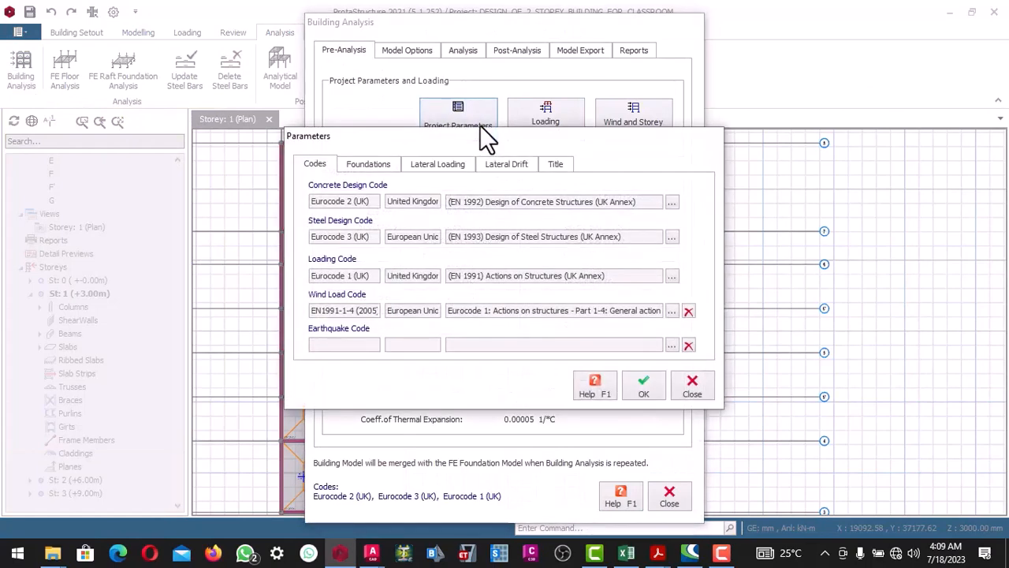
pyautogui.click(364, 164)
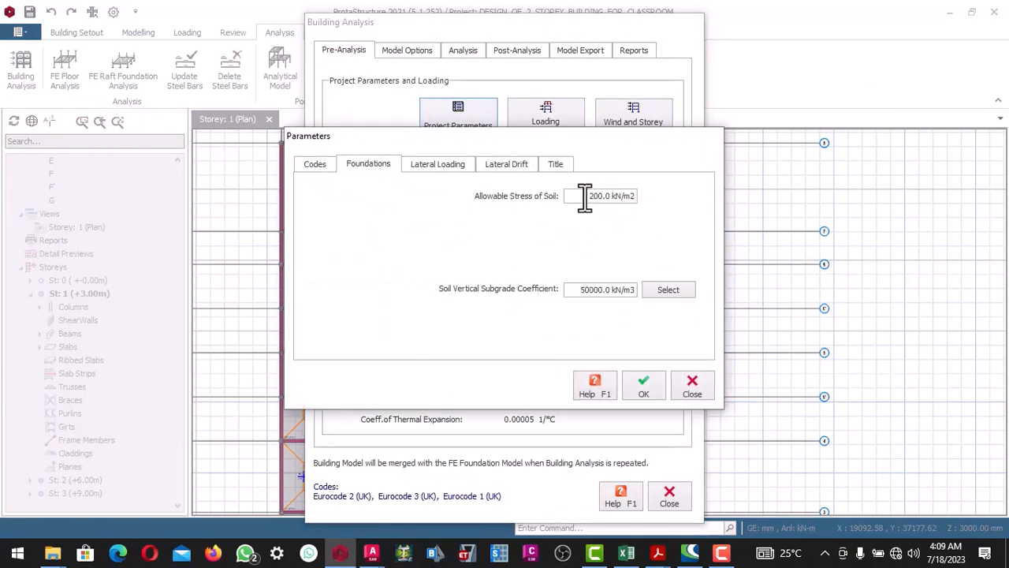
pyautogui.moveTo(595, 197); pyautogui.dragTo(651, 193)
pyautogui.write('150')
# Step: Enter the project header "DESIGN OF PROPOSED STOREY BUILDING FOR SCHOOL BLOCK" in the title parameters
pyautogui.moveTo(540, 140); pyautogui.dragTo(452, 153)
pyautogui.click(469, 177)
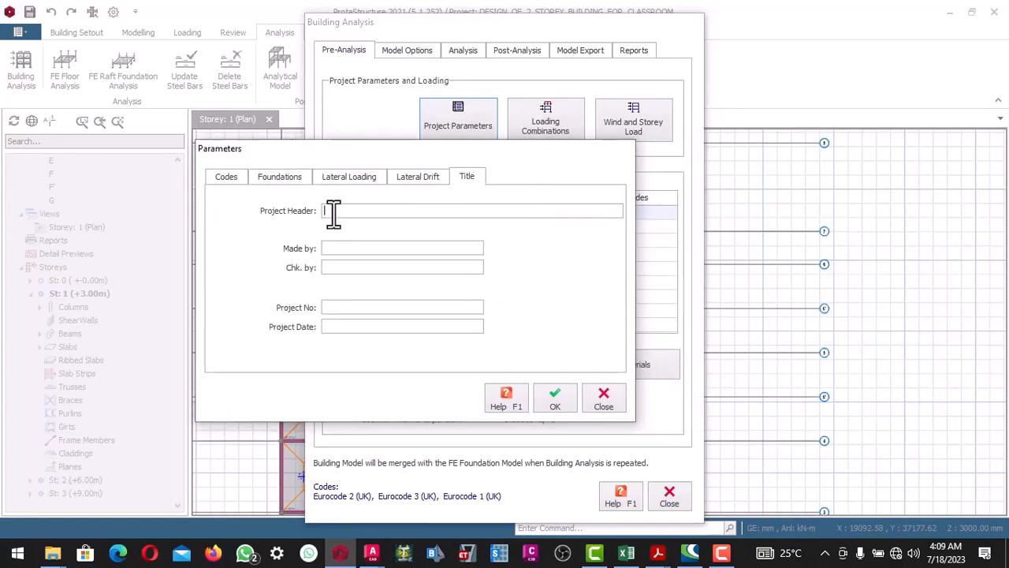
pyautogui.click(334, 212)
pyautogui.write('DESIGN OF PROPOSED STOR')
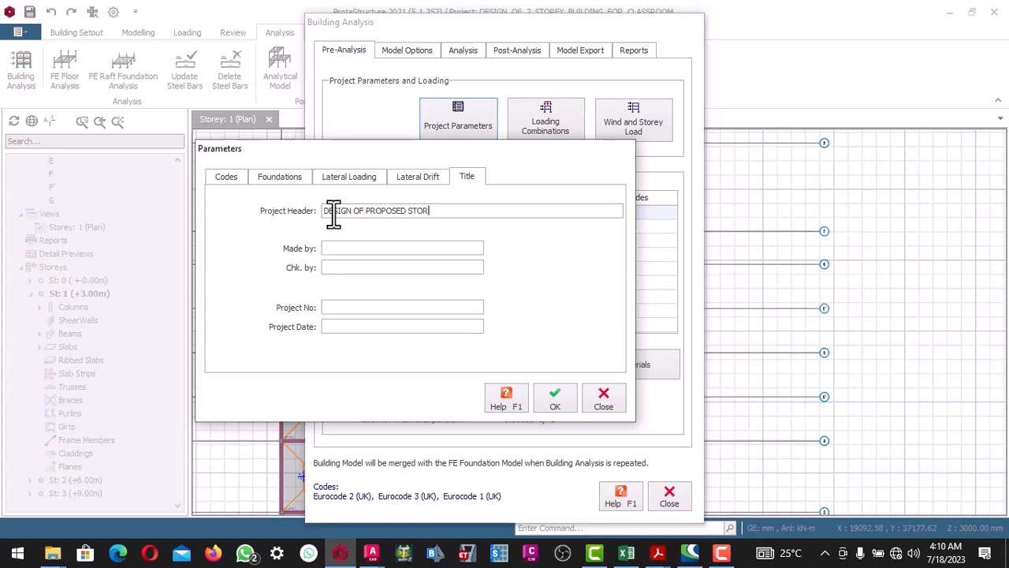
pyautogui.write('EY BUILDING FOR ')
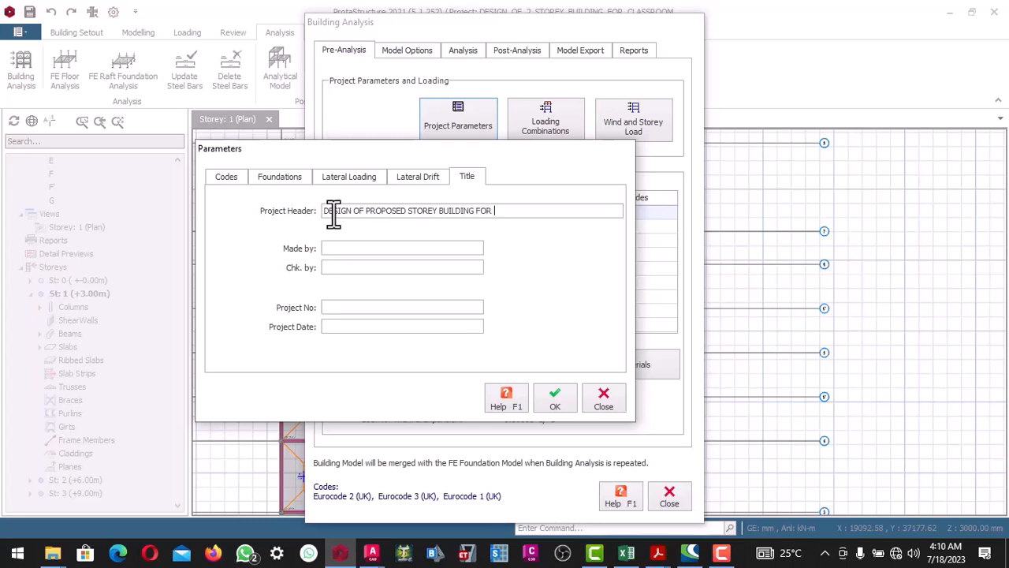
pyautogui.write('SCHOOL')
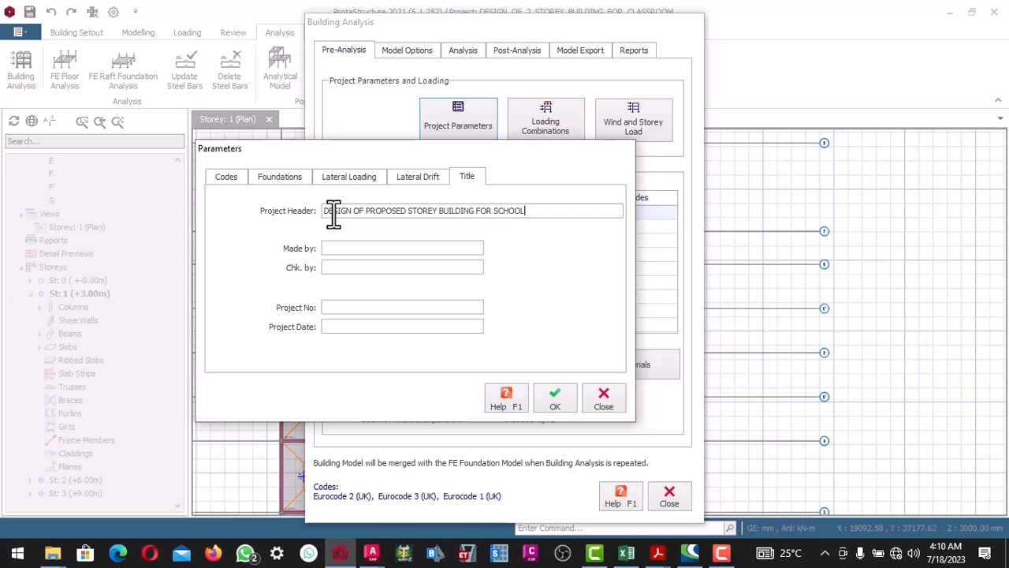
pyautogui.write(' BLOCK')
# Step: Enter the engineer's name as the project's maker and accept the project parameters
pyautogui.click(337, 249)
pyautogui.write('ENGR. NDIFREK')
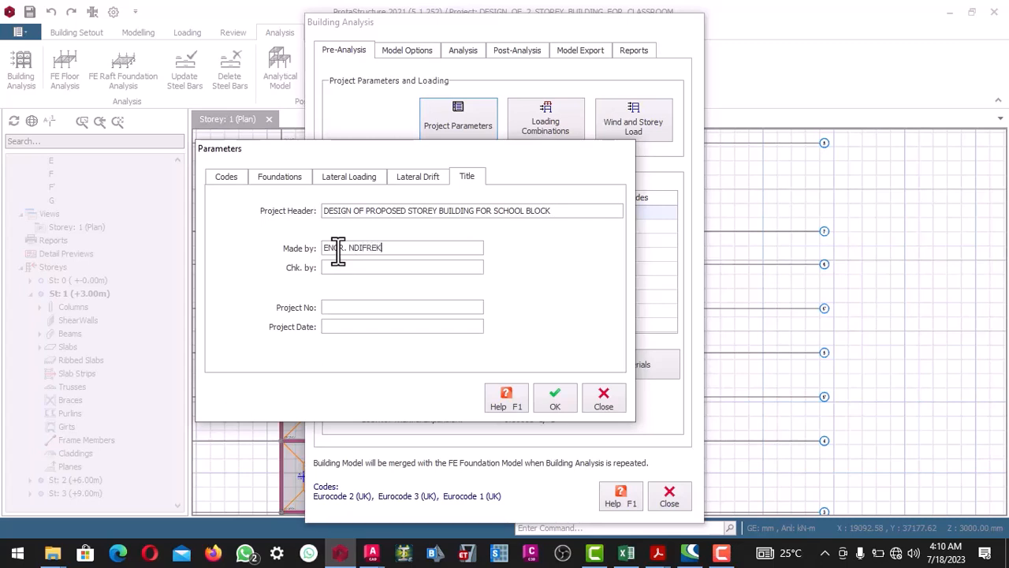
pyautogui.write('E OKON')
pyautogui.click(330, 269)
pyautogui.click(336, 309)
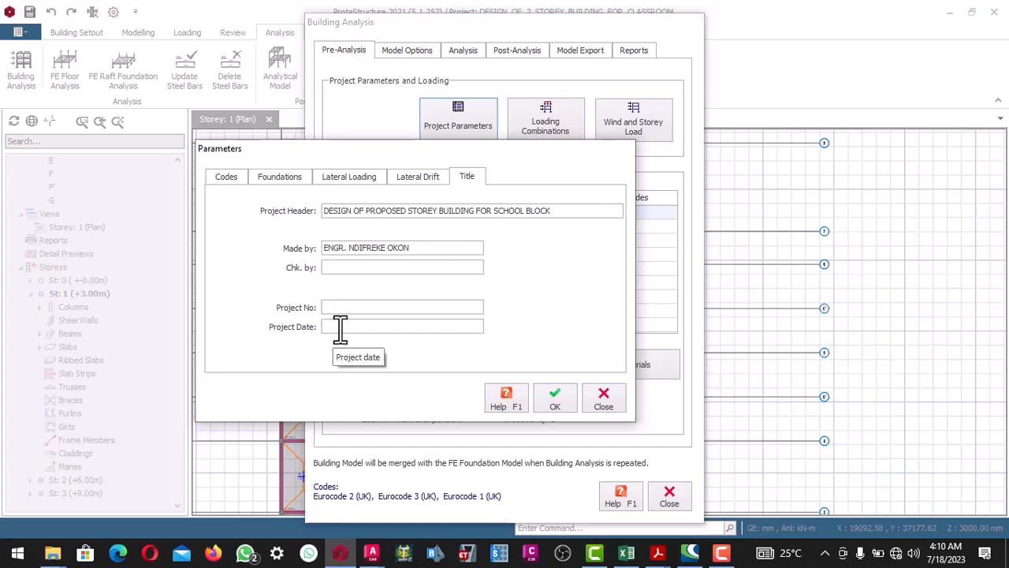
pyautogui.click(555, 401)
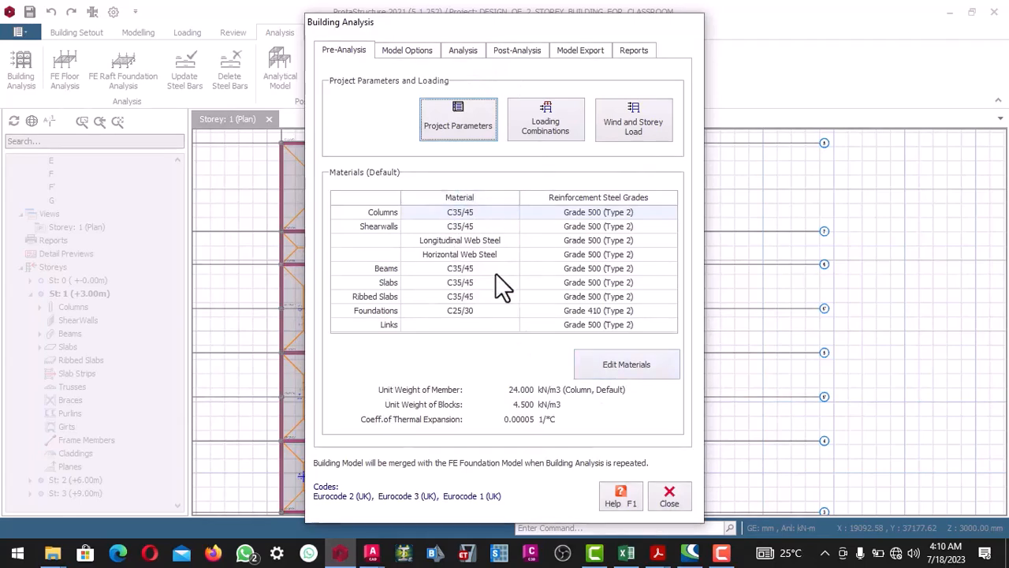
# Step: Edit the default materials to use C20/25 concrete for columns, applied to all members of this material class in the storey
pyautogui.click(616, 364)
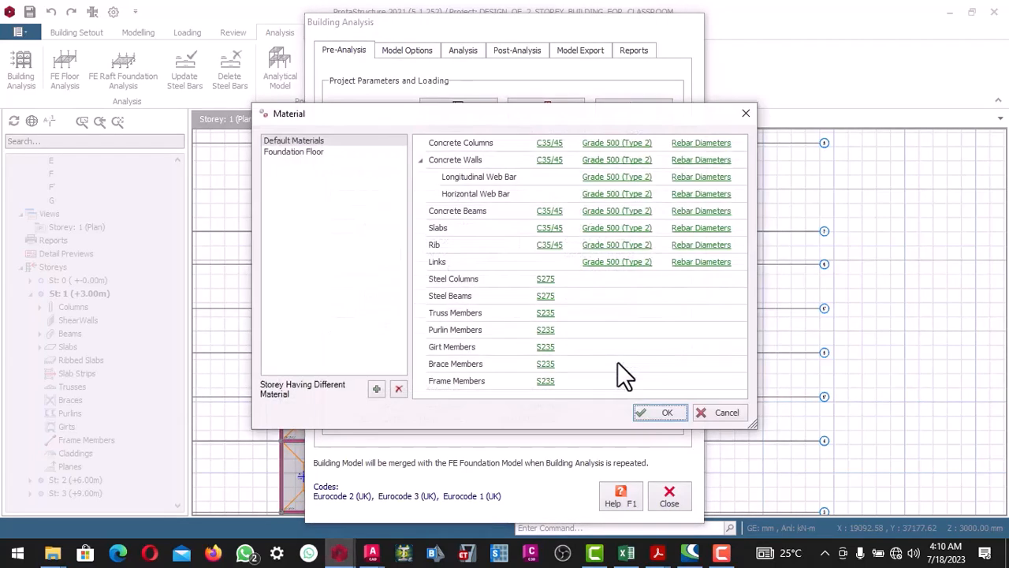
pyautogui.moveTo(540, 120); pyautogui.dragTo(505, 118)
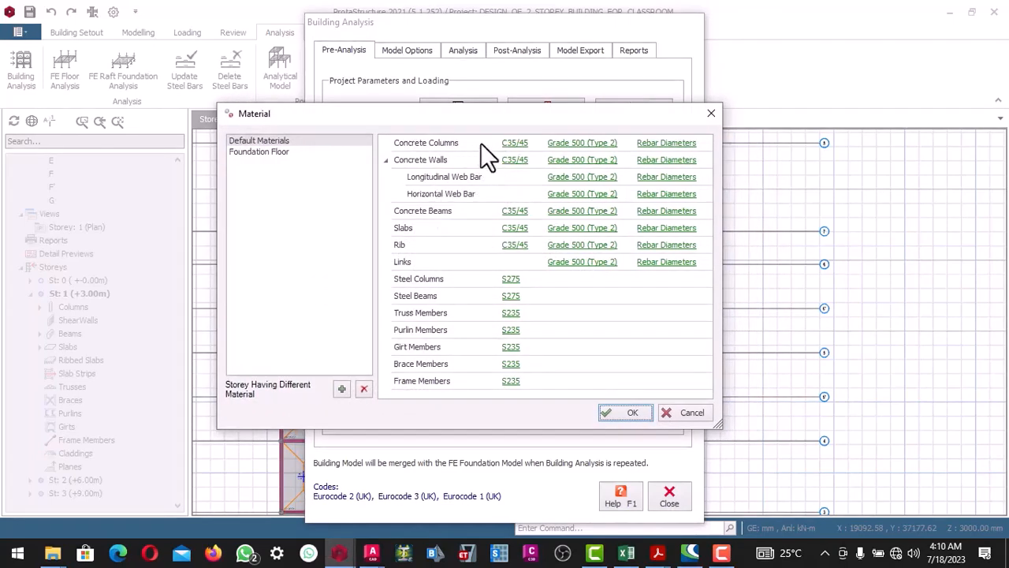
pyautogui.click(514, 145)
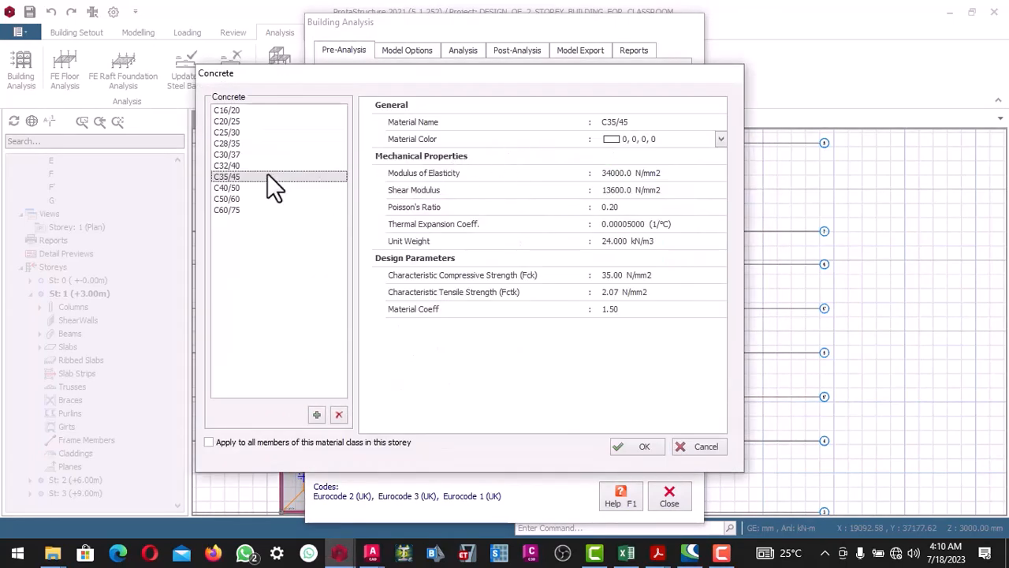
pyautogui.click(225, 122)
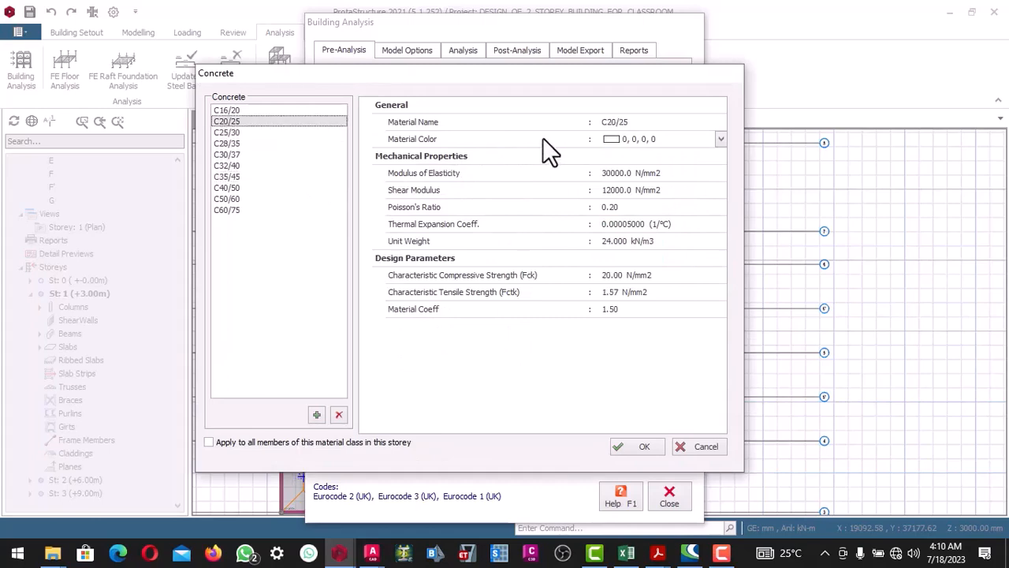
pyautogui.moveTo(448, 77); pyautogui.dragTo(376, 81)
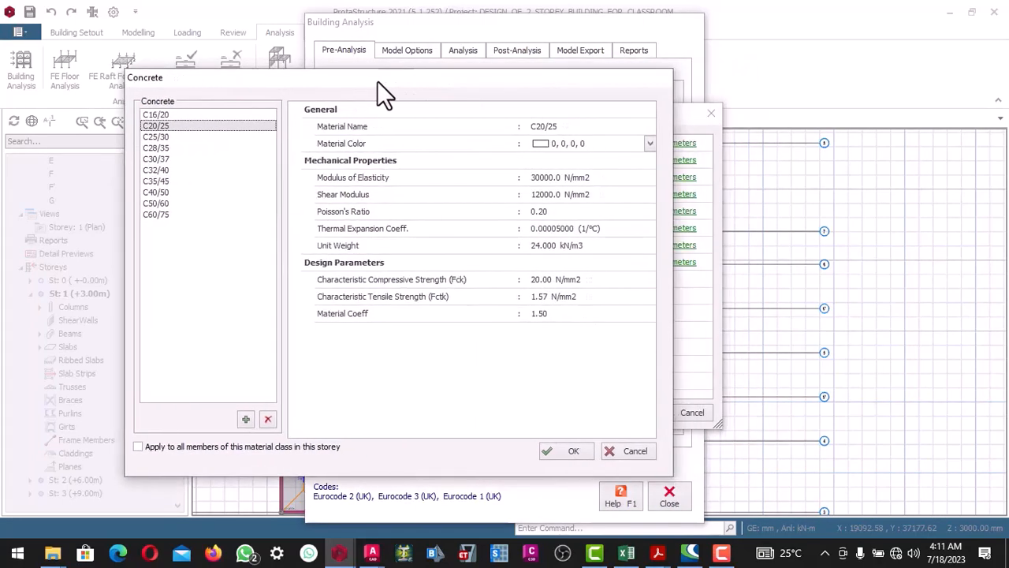
pyautogui.click(137, 446)
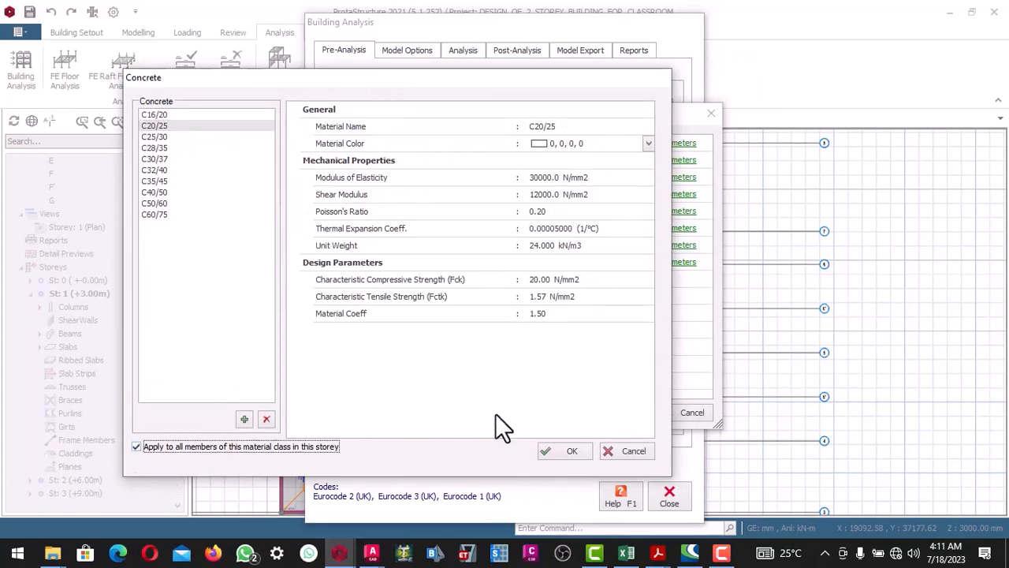
pyautogui.click(571, 452)
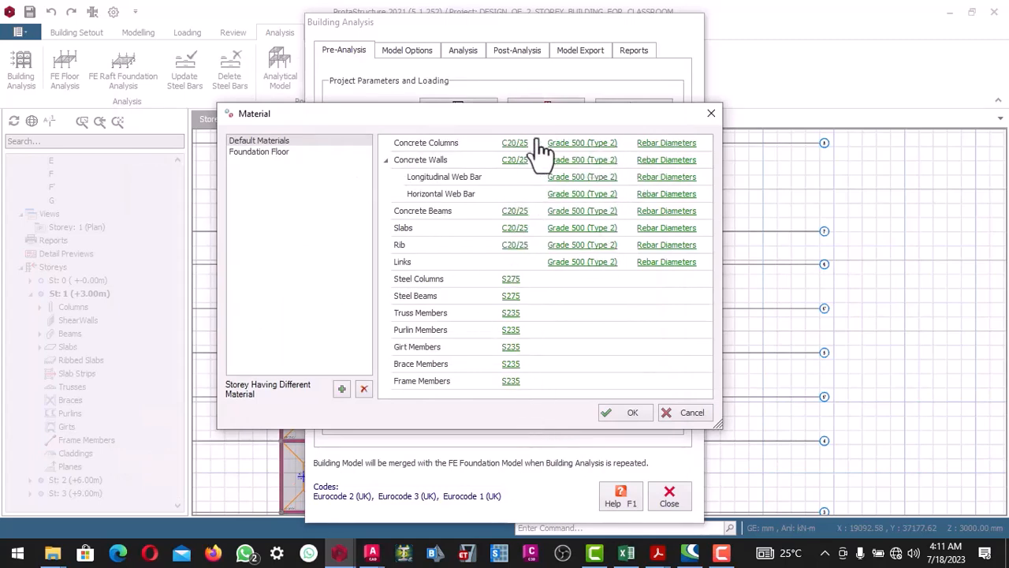
# Step: Set the column reinforcement to Grade 410 (Type 2), applied to all members of this material class in the storey
pyautogui.click(604, 145)
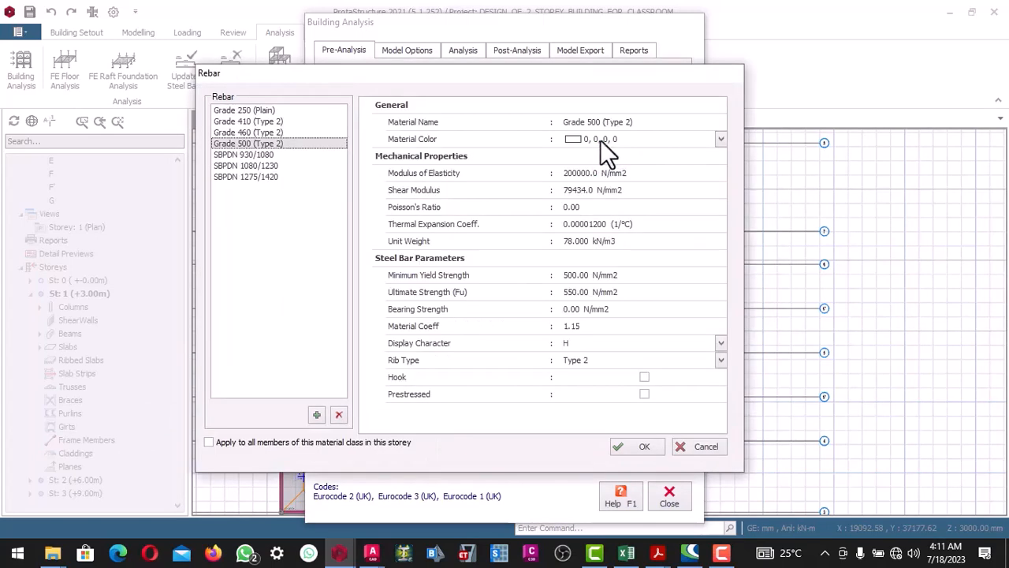
pyautogui.click(244, 123)
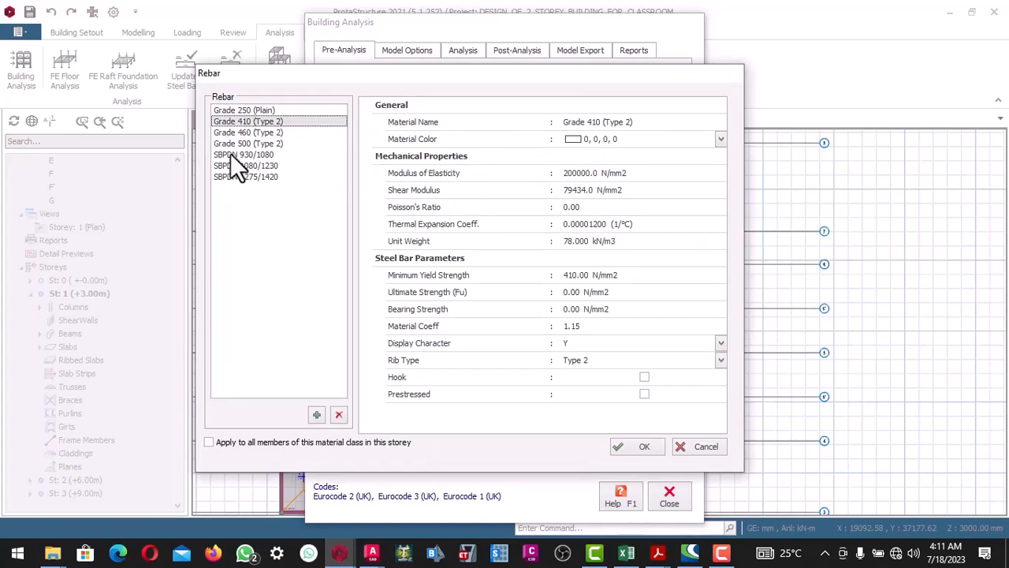
pyautogui.click(210, 443)
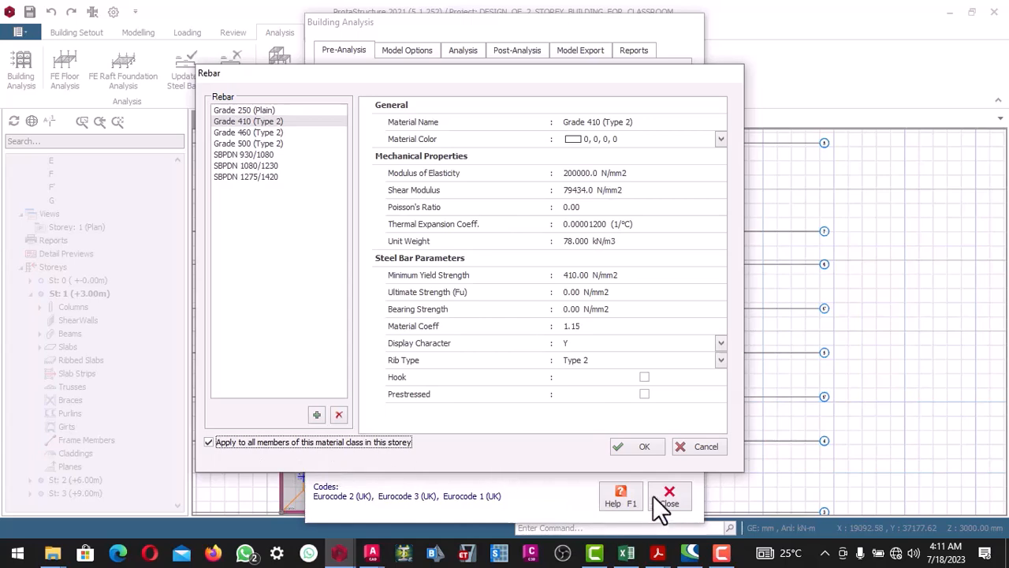
pyautogui.moveTo(529, 85); pyautogui.dragTo(386, 85)
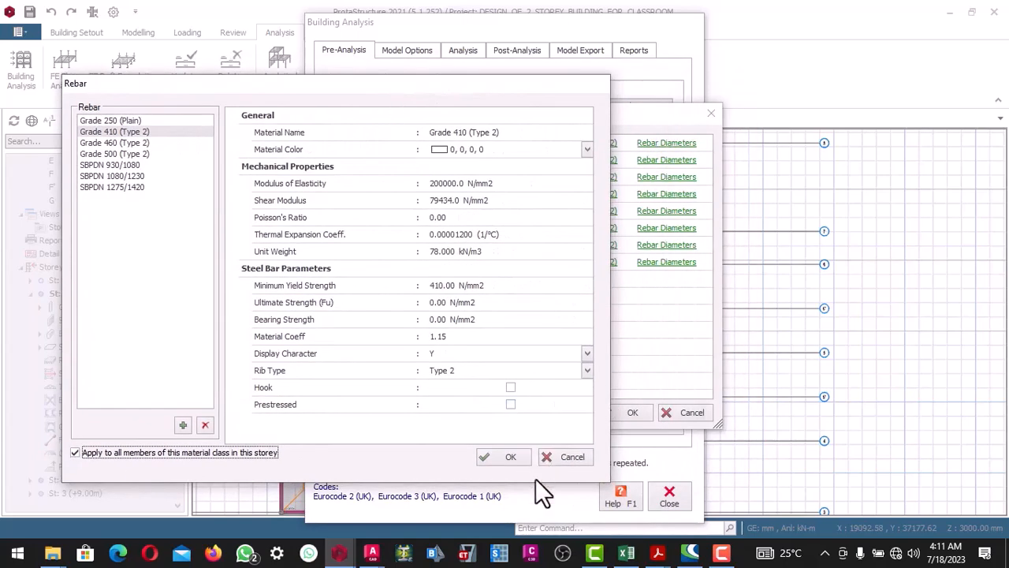
pyautogui.click(522, 460)
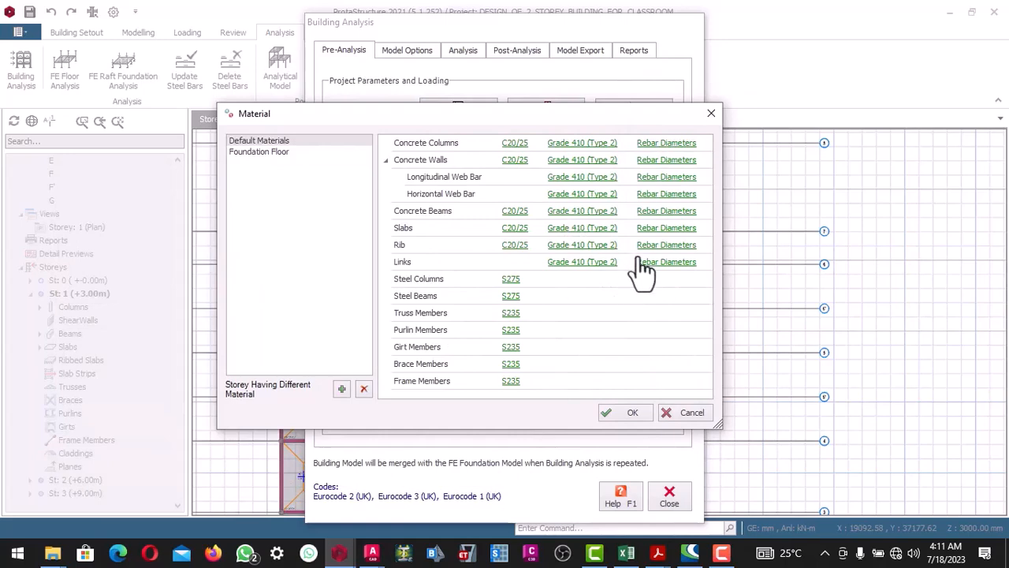
# Step: Limit the rebar diameters used for concrete columns to Y16 and Y20 in the Grade 410 (Type 2) table
pyautogui.click(672, 144)
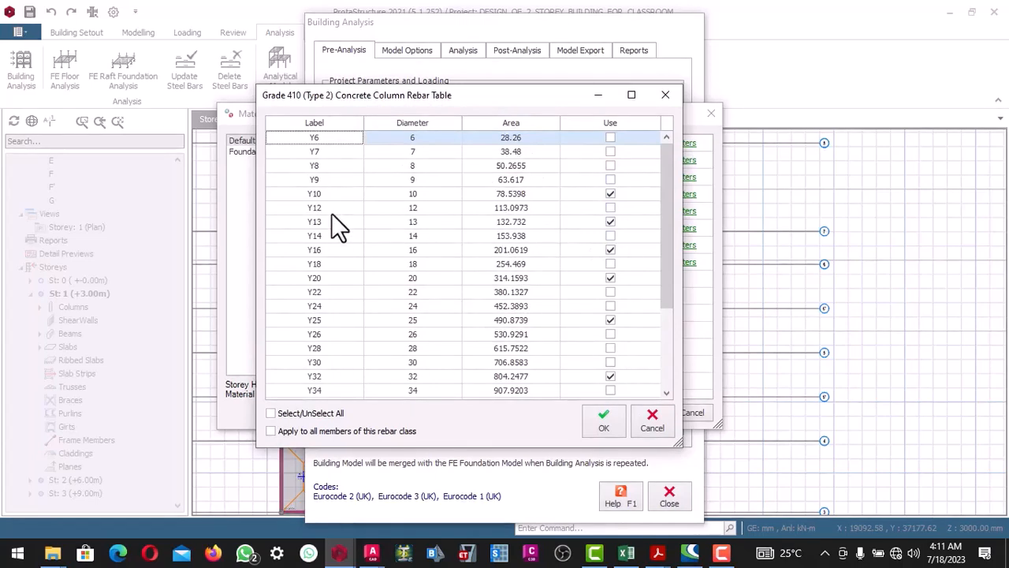
pyautogui.click(611, 193)
pyautogui.click(610, 222)
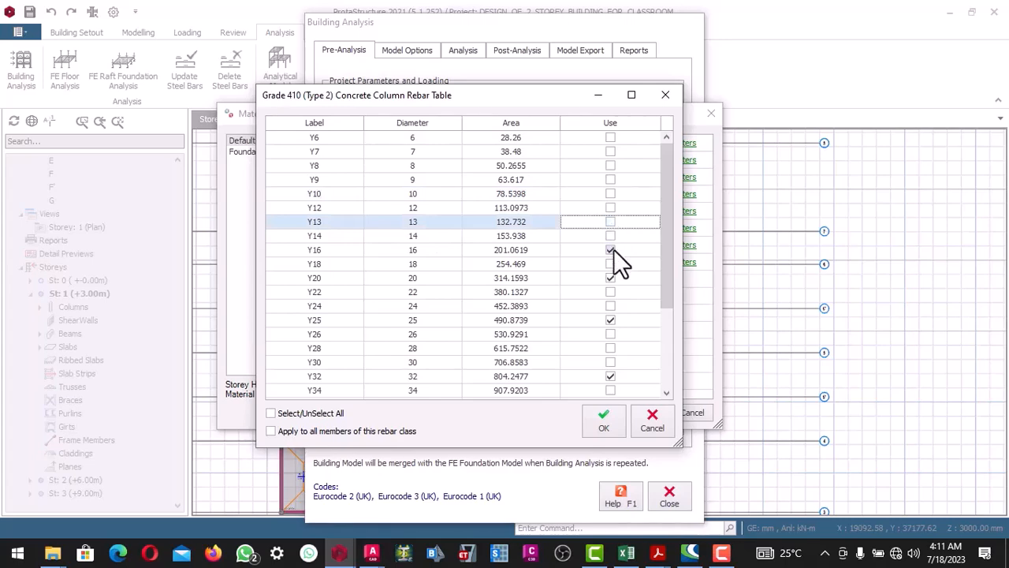
pyautogui.click(610, 250)
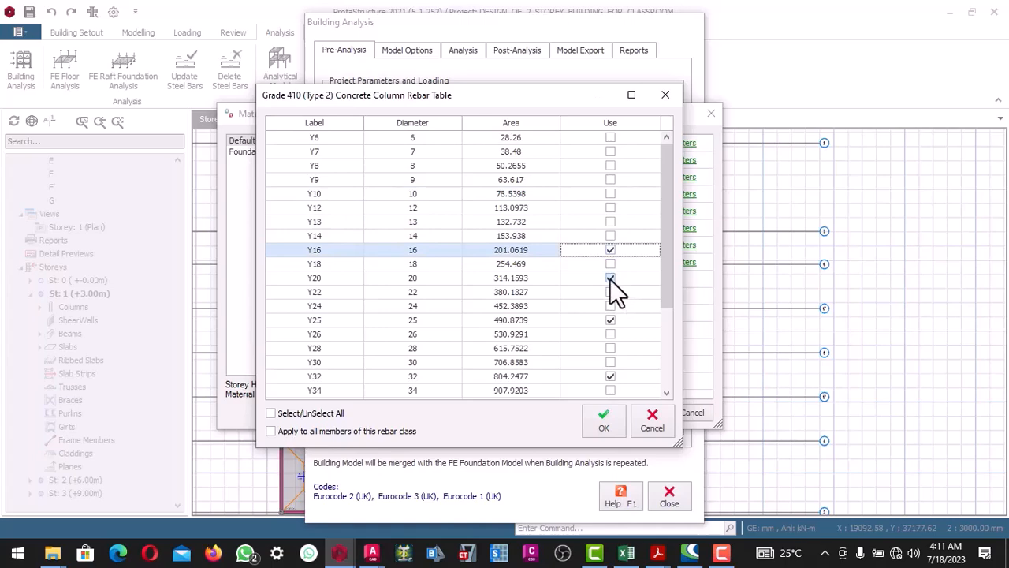
pyautogui.click(610, 278)
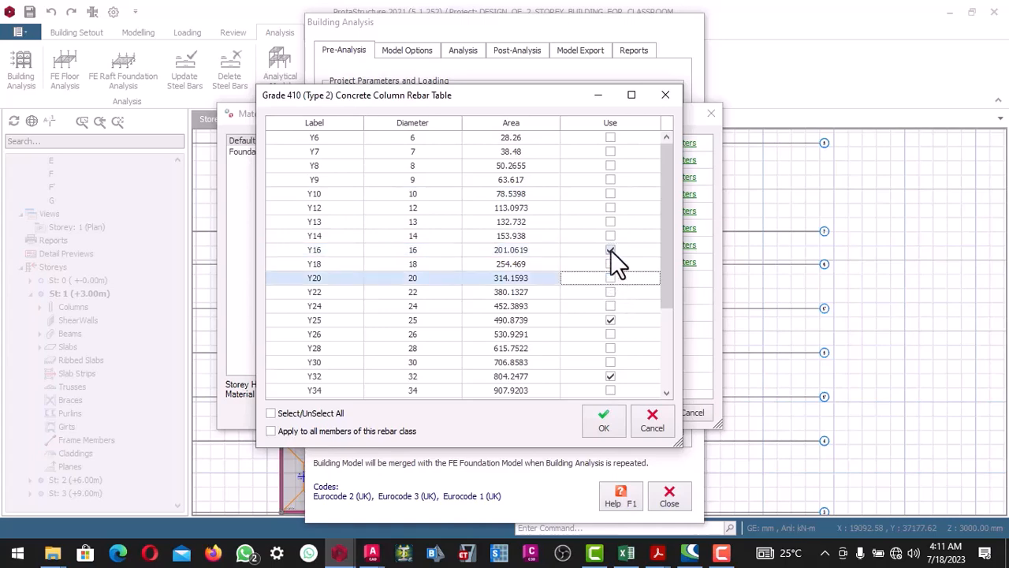
pyautogui.click(610, 292)
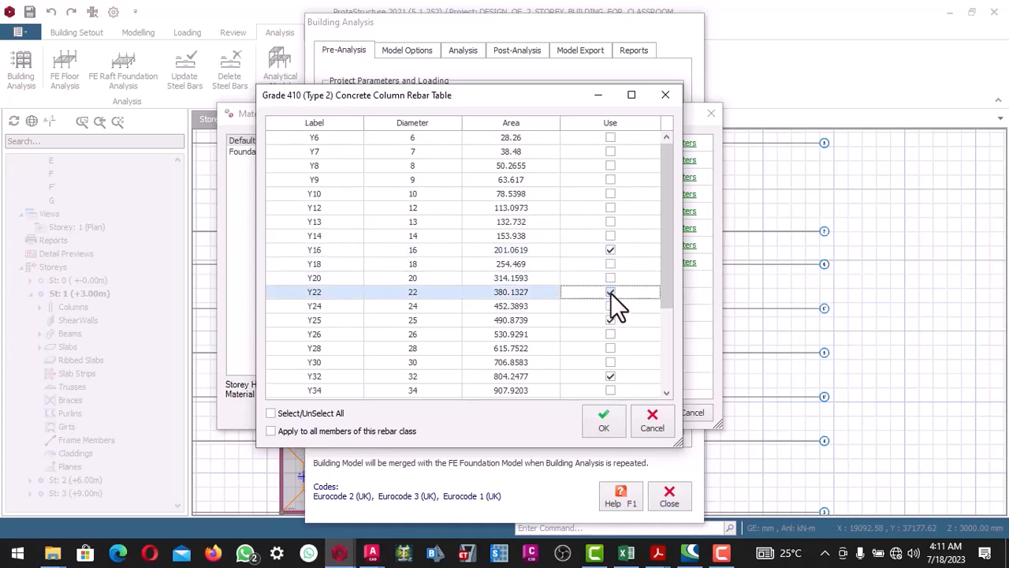
pyautogui.click(610, 280)
pyautogui.click(610, 291)
pyautogui.click(610, 320)
pyautogui.click(611, 376)
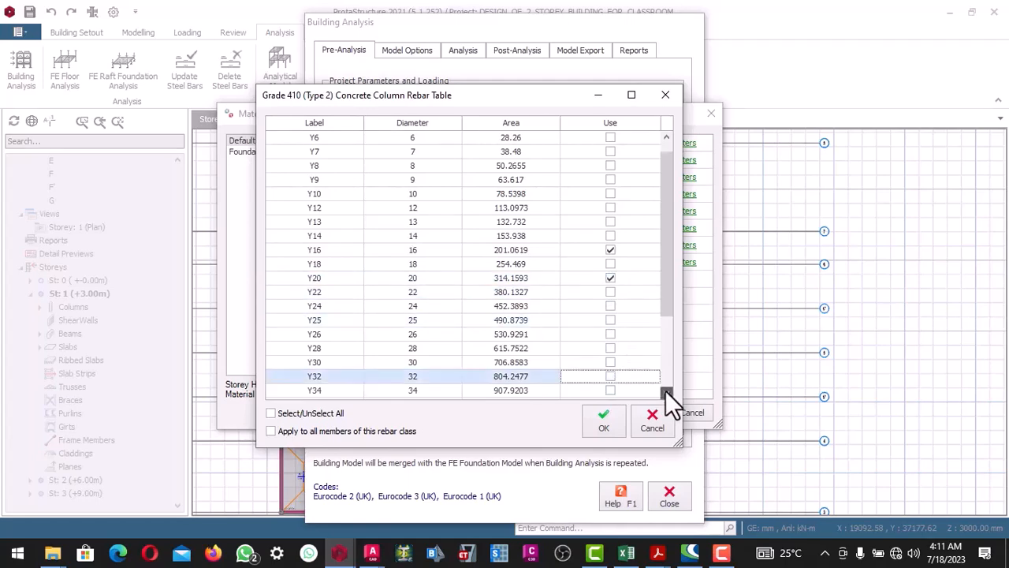
# Step: Exclude Y20 from the concrete column rebar table, leaving only Y16 in use, and accept the table
pyautogui.click(666, 392)
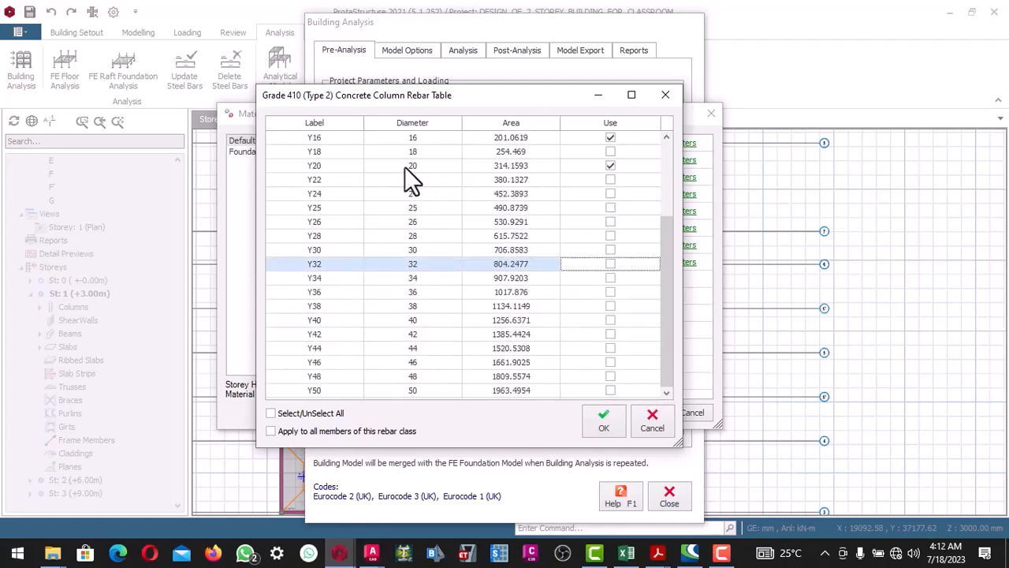
pyautogui.click(609, 166)
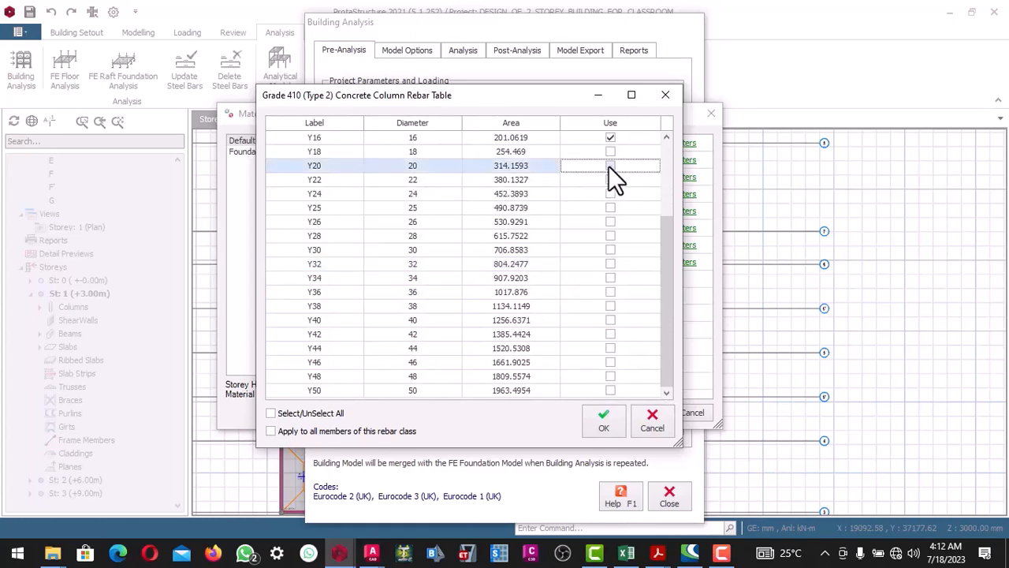
pyautogui.click(605, 411)
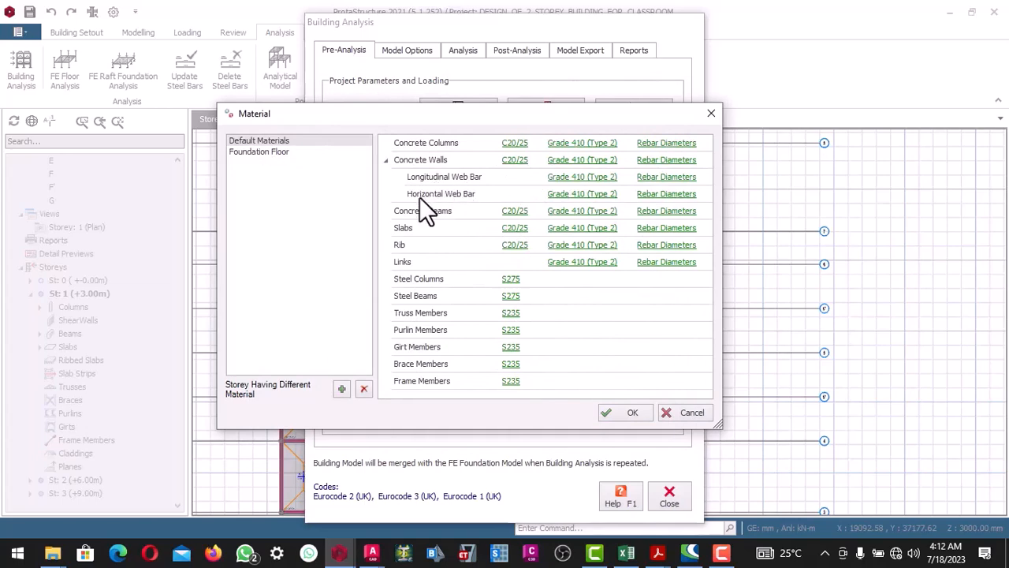
# Step: Limit the rebar diameters used for concrete beams to Y16 and Y20 and accept the table
pyautogui.click(655, 211)
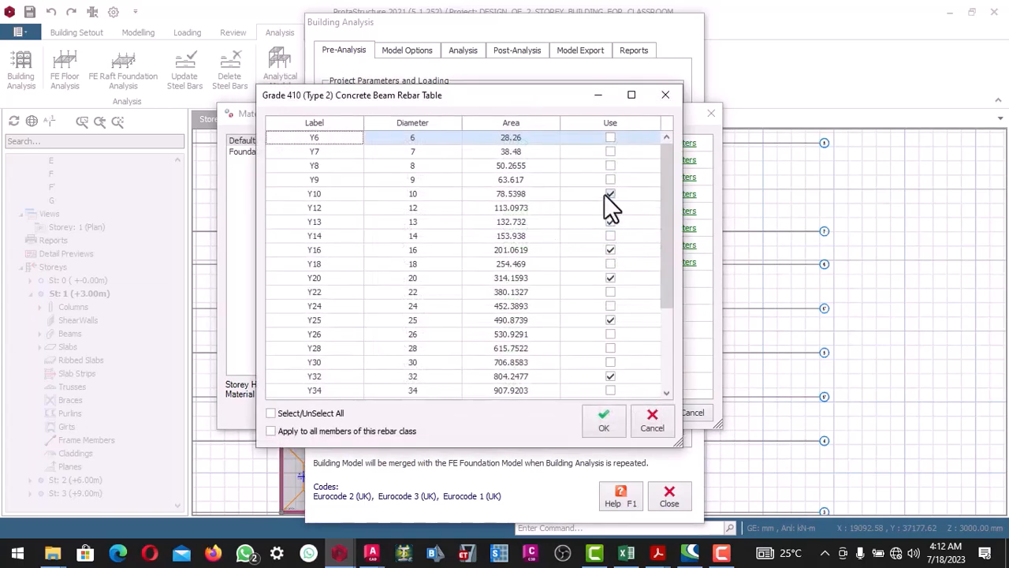
pyautogui.click(608, 194)
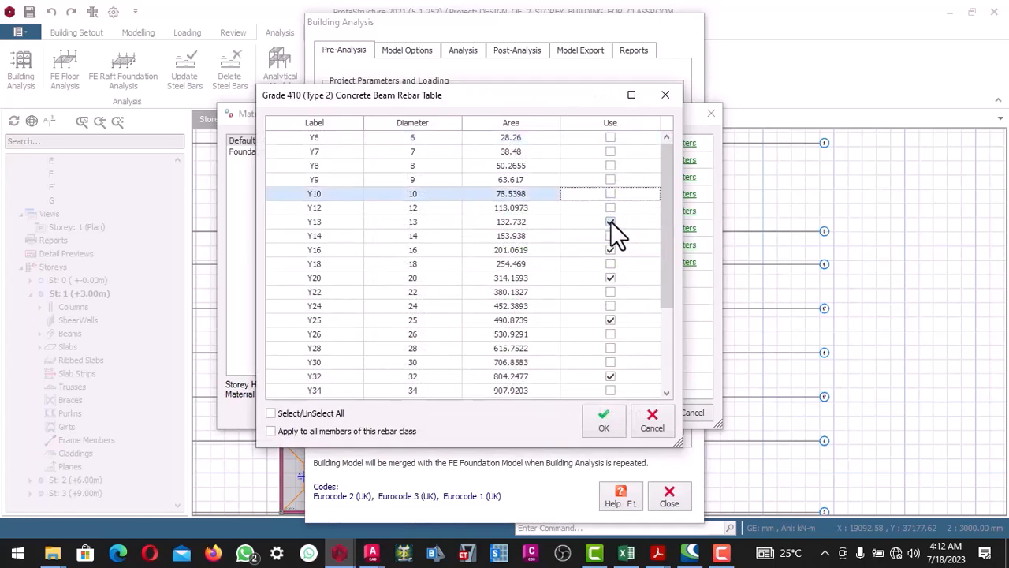
pyautogui.click(611, 222)
pyautogui.click(611, 249)
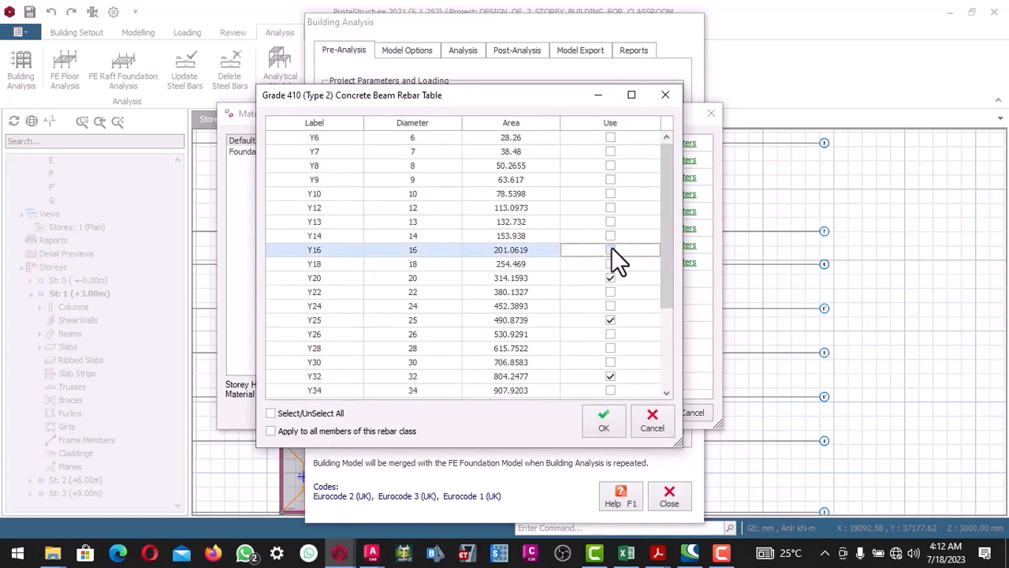
pyautogui.click(610, 278)
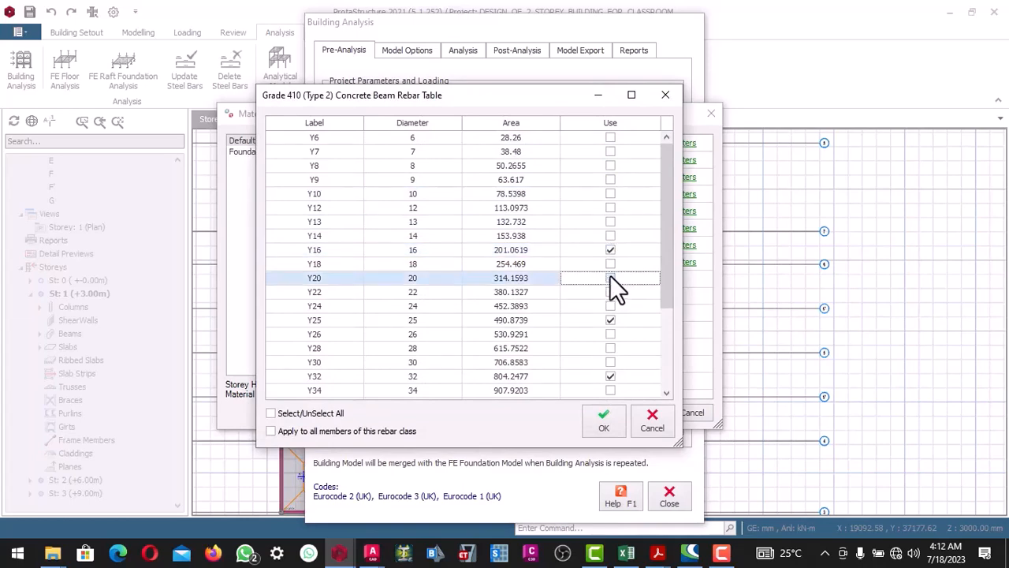
pyautogui.click(611, 321)
pyautogui.click(610, 376)
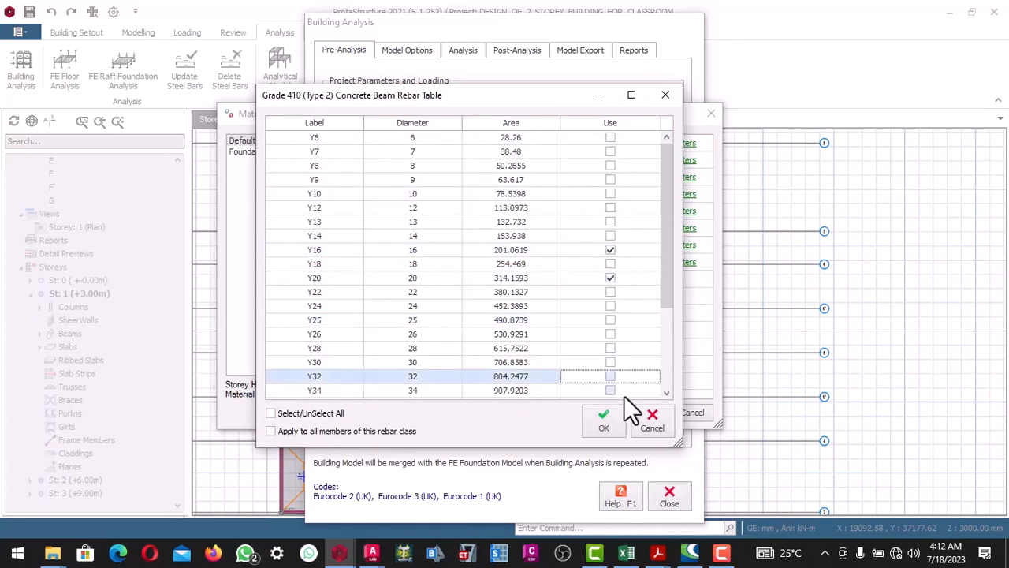
pyautogui.scroll(-3, 666, 393)
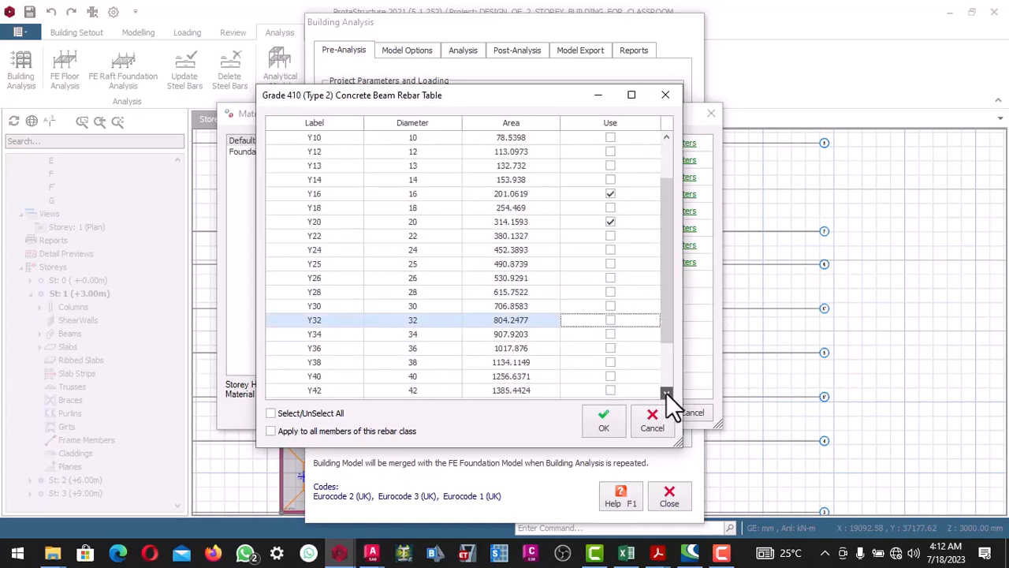
pyautogui.click(619, 420)
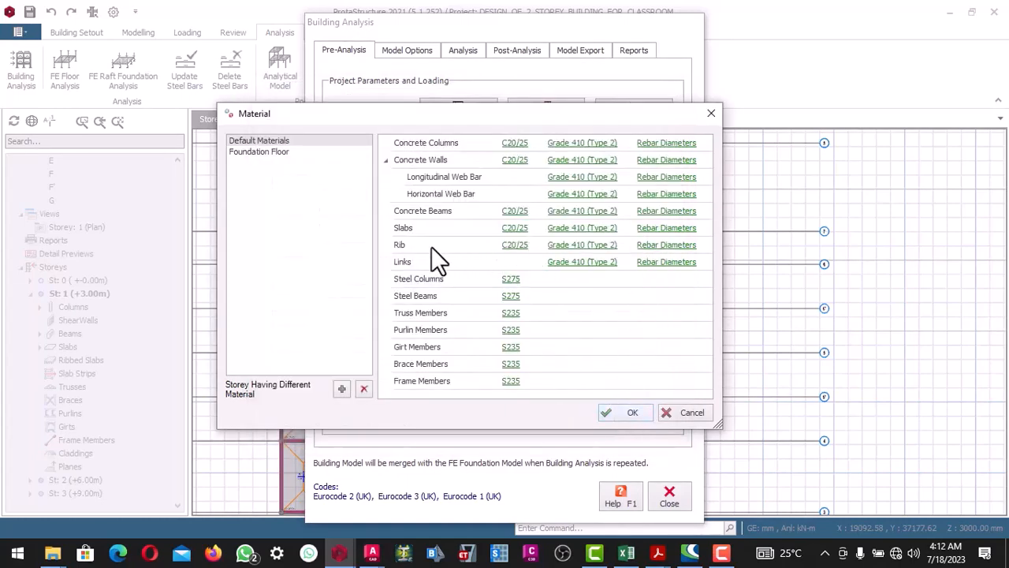
# Step: Limit the rebar diameters used for slabs to Y10 and Y12 and accept the table
pyautogui.click(660, 228)
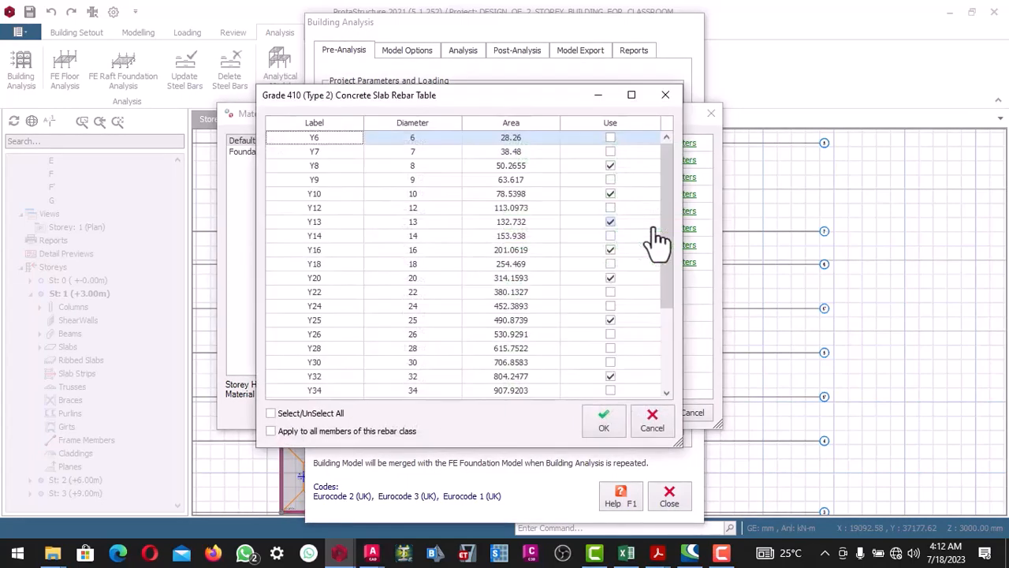
pyautogui.click(610, 165)
pyautogui.click(609, 180)
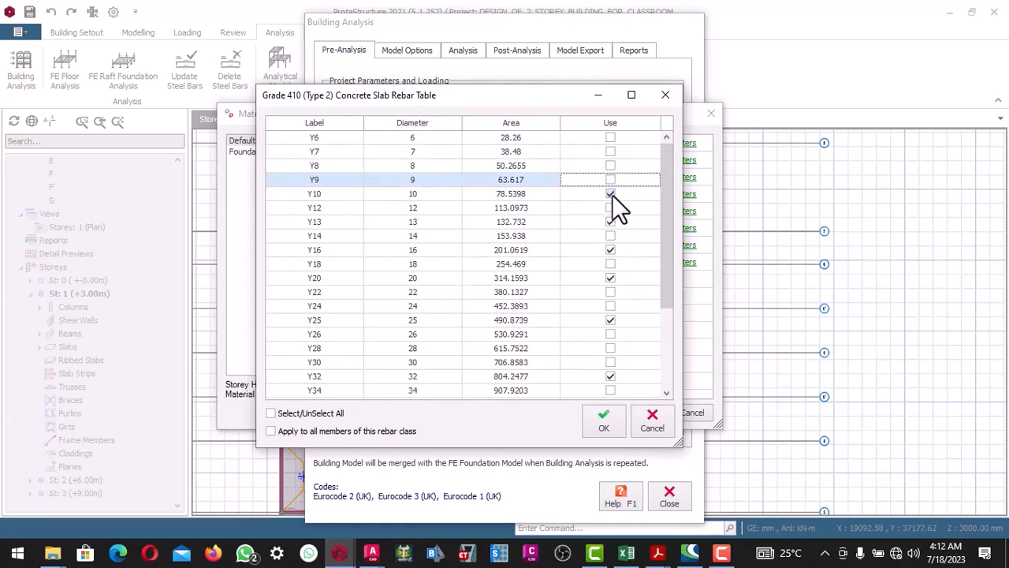
pyautogui.click(611, 194)
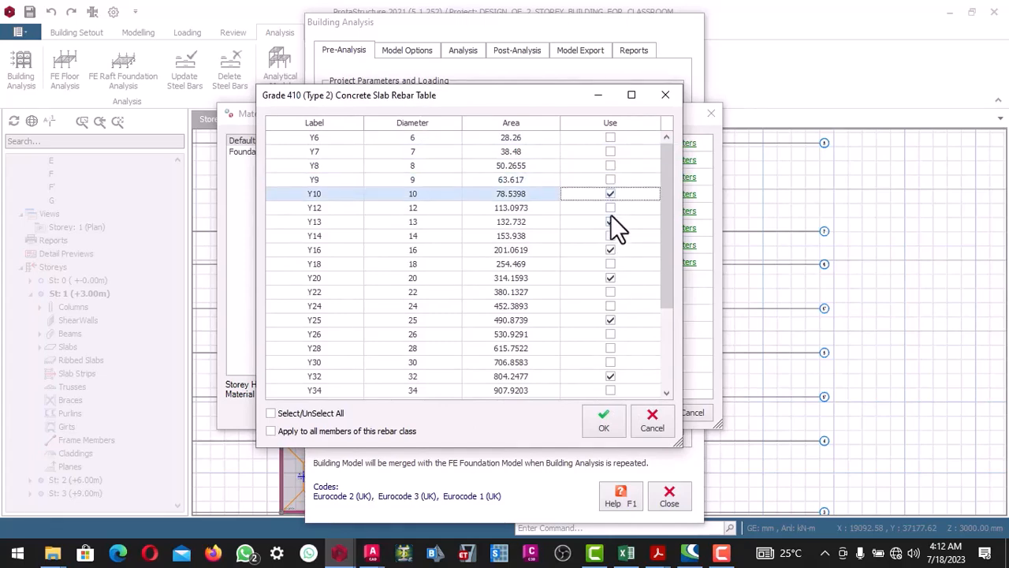
pyautogui.click(610, 208)
pyautogui.click(610, 224)
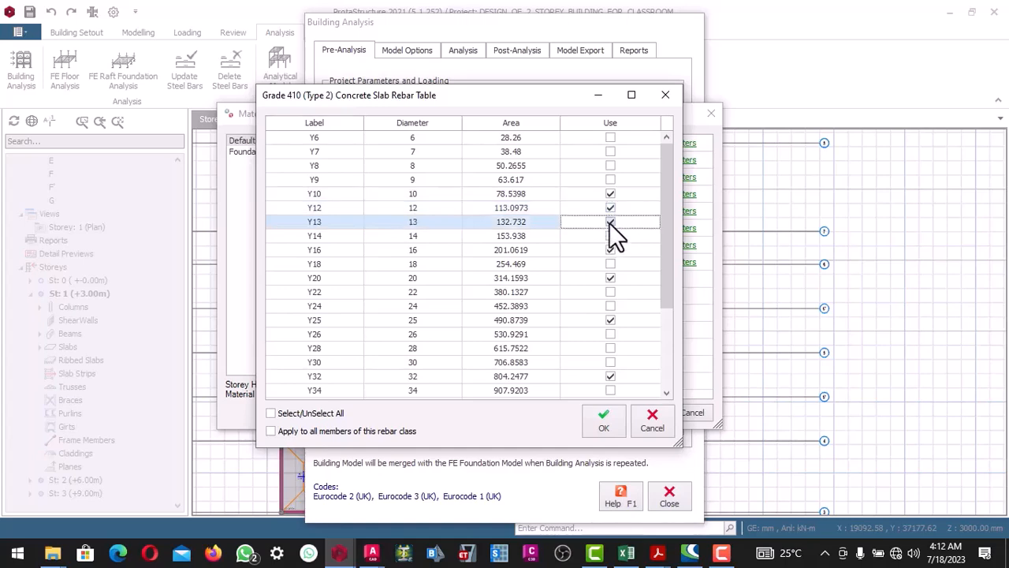
pyautogui.click(610, 250)
pyautogui.click(611, 278)
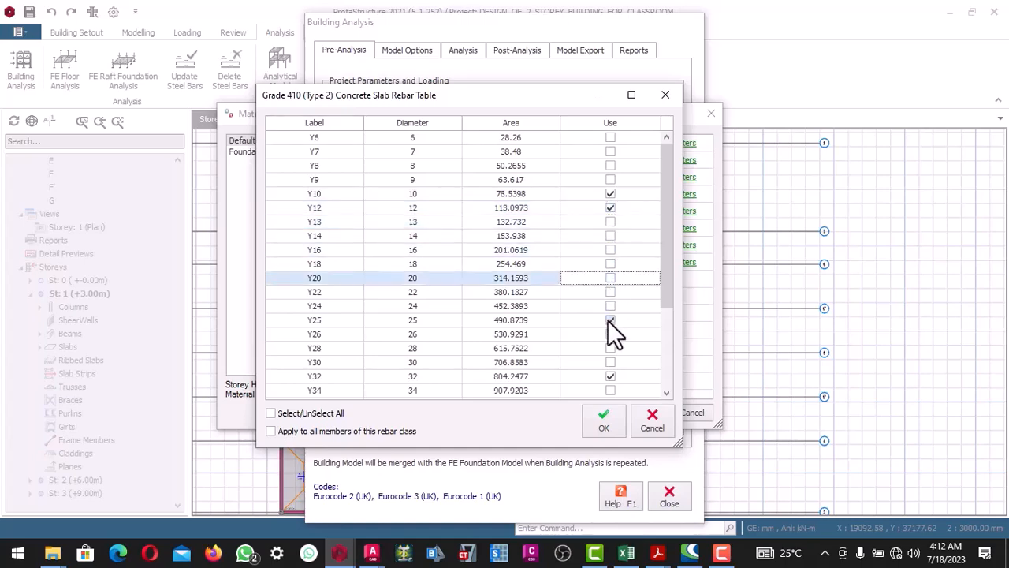
pyautogui.click(609, 320)
pyautogui.click(609, 376)
pyautogui.click(667, 392)
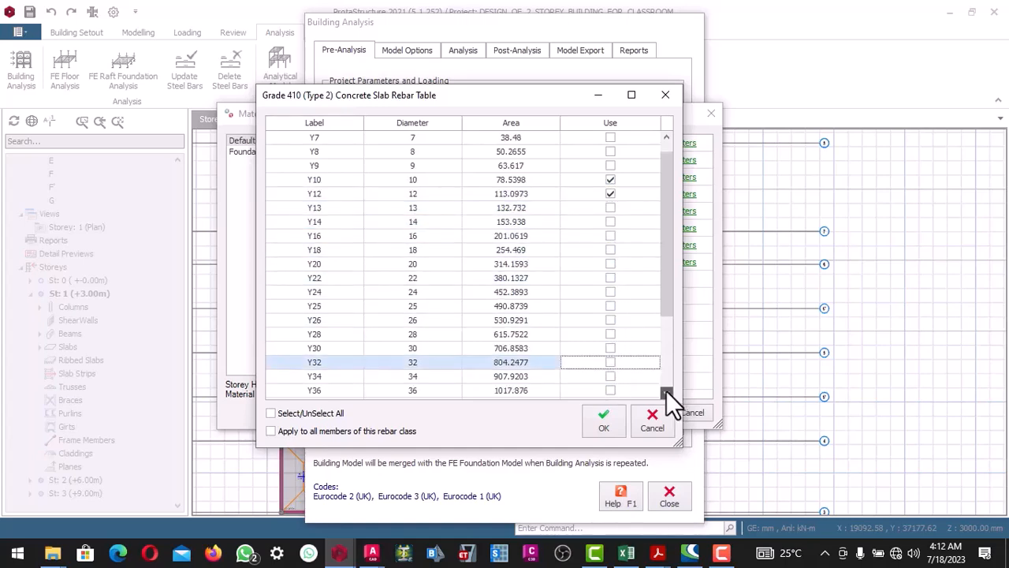
pyautogui.click(602, 426)
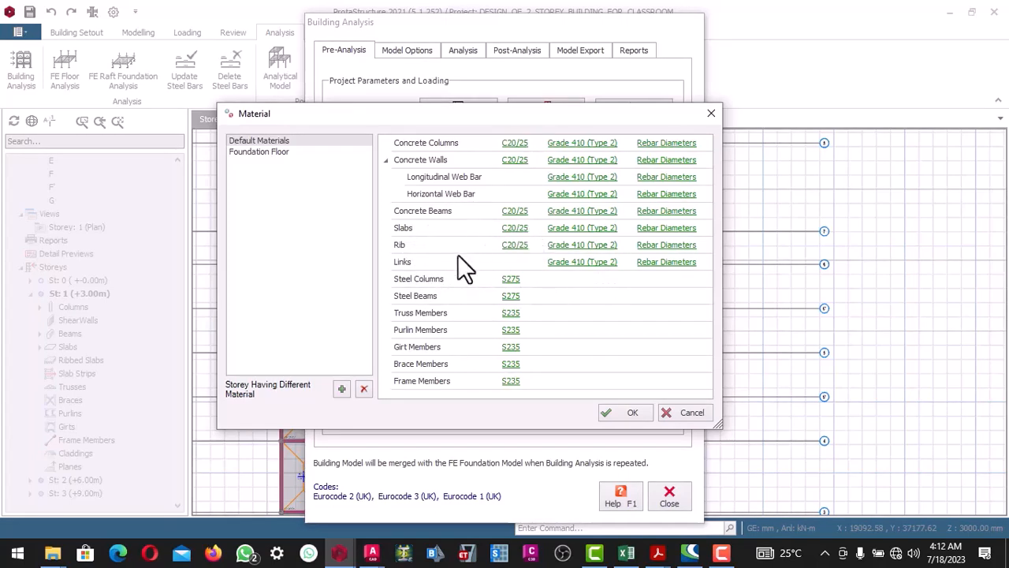
# Step: Limit the rebar diameters used for links to Y10 only and accept the table
pyautogui.click(667, 264)
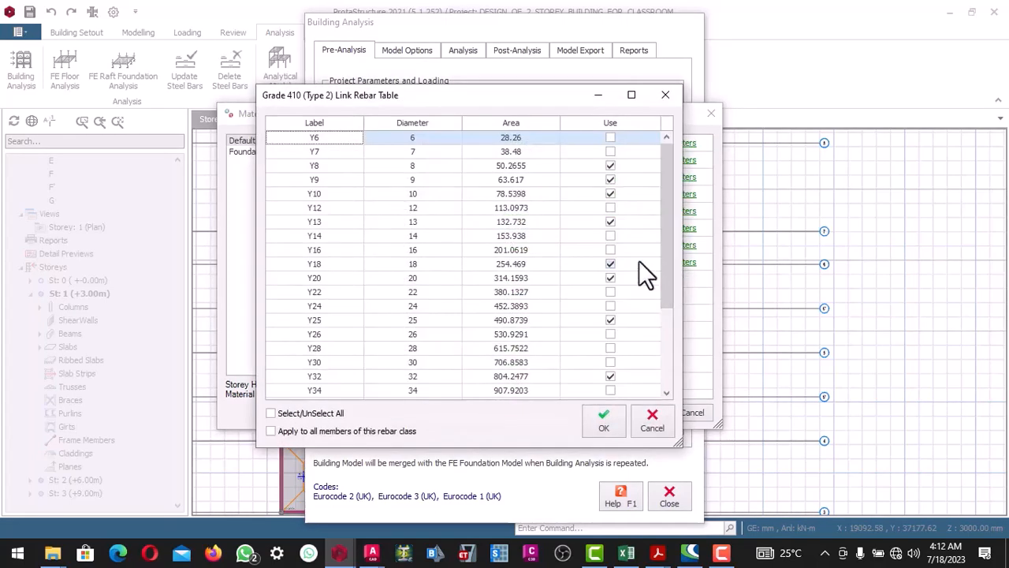
pyautogui.click(609, 165)
pyautogui.click(612, 181)
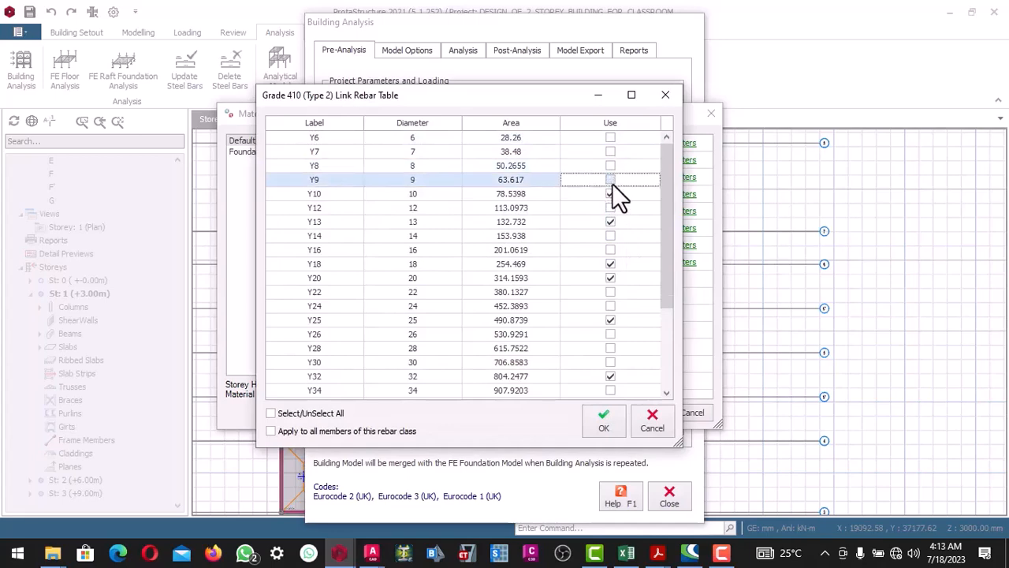
pyautogui.click(611, 194)
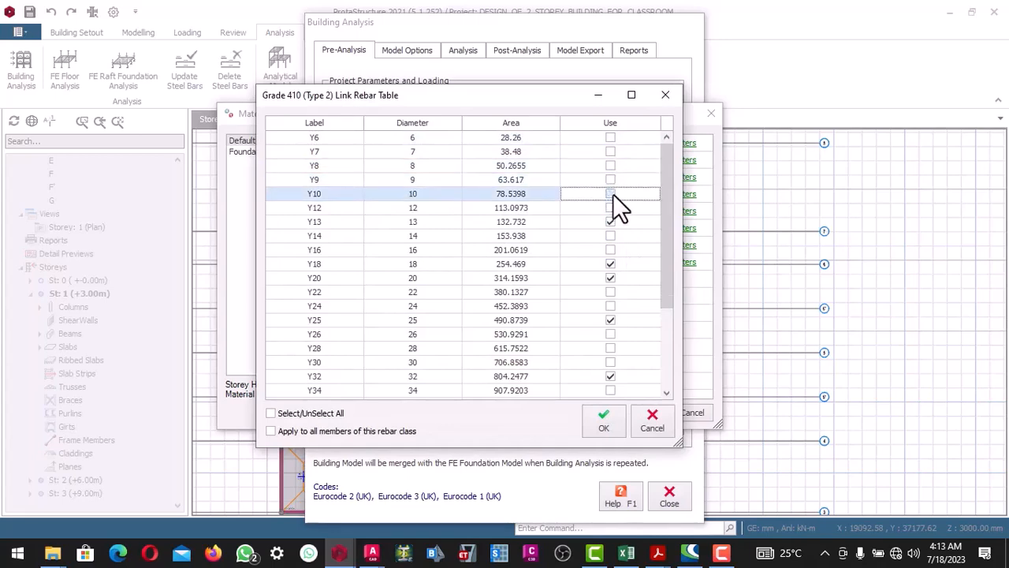
pyautogui.click(612, 222)
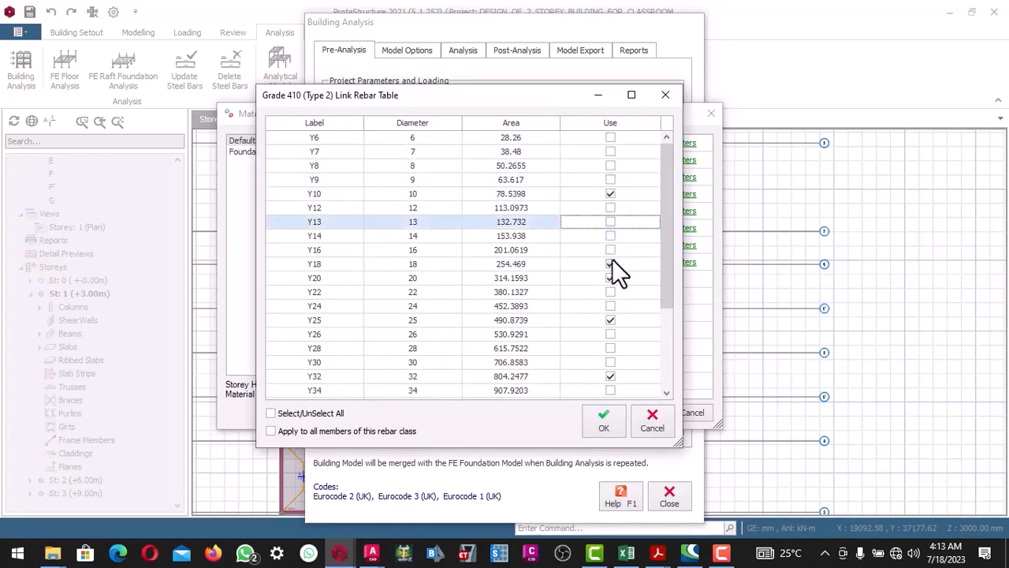
pyautogui.click(612, 264)
pyautogui.click(612, 278)
pyautogui.click(611, 319)
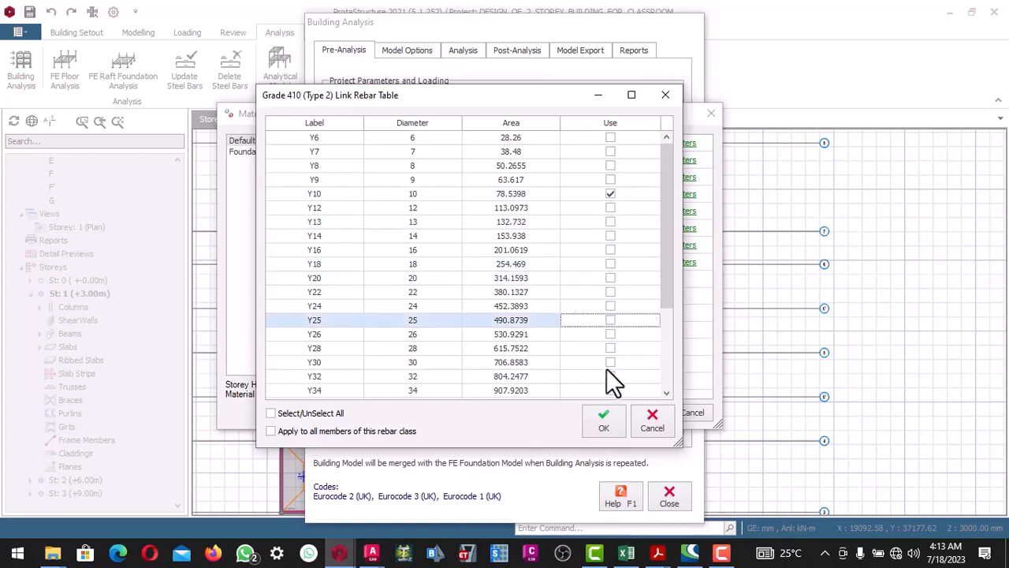
pyautogui.click(609, 373)
pyautogui.click(667, 391)
pyautogui.click(666, 392)
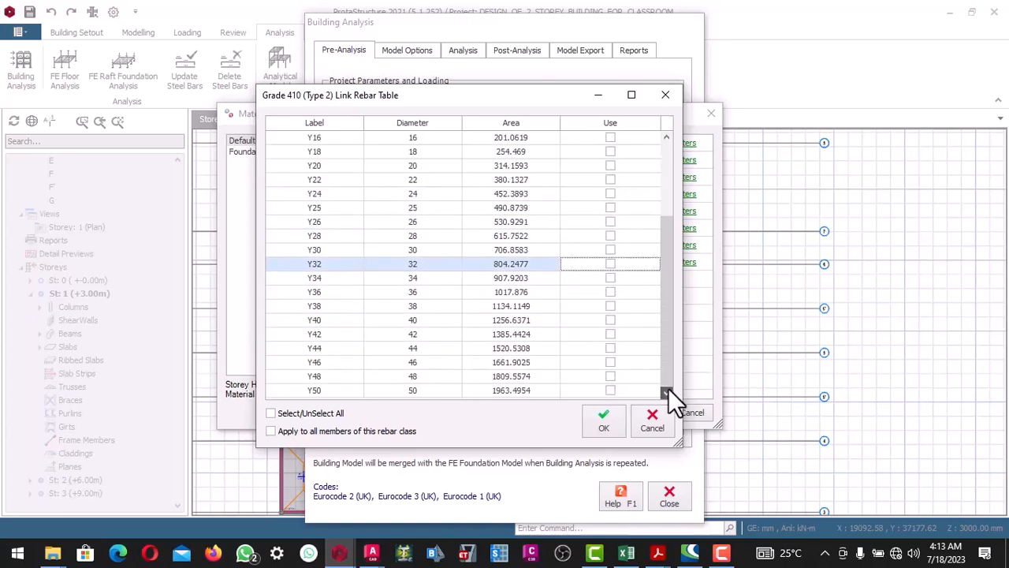
pyautogui.click(608, 418)
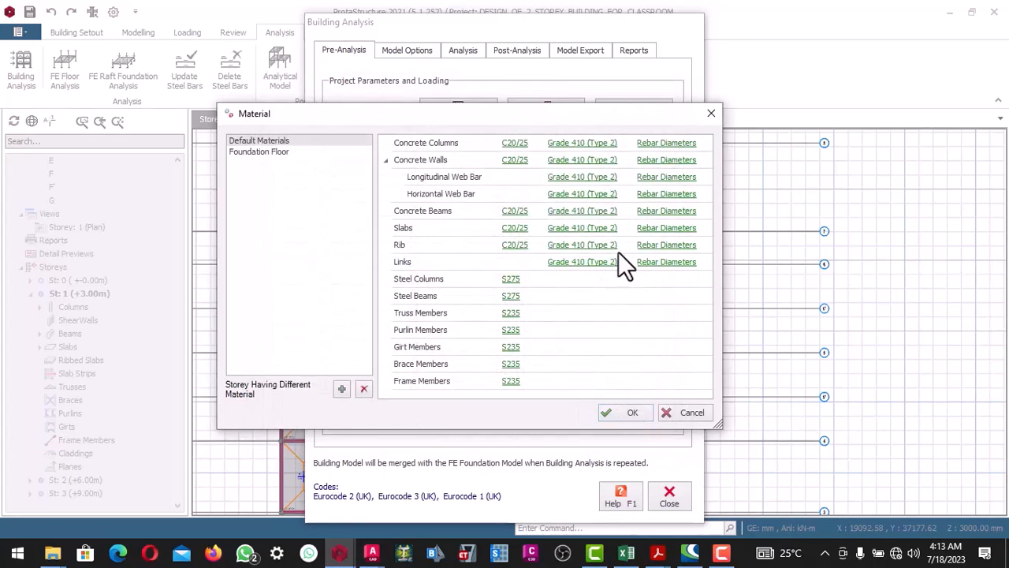
# Step: Accept the default material settings and close the Building Analysis dialog
pyautogui.click(633, 415)
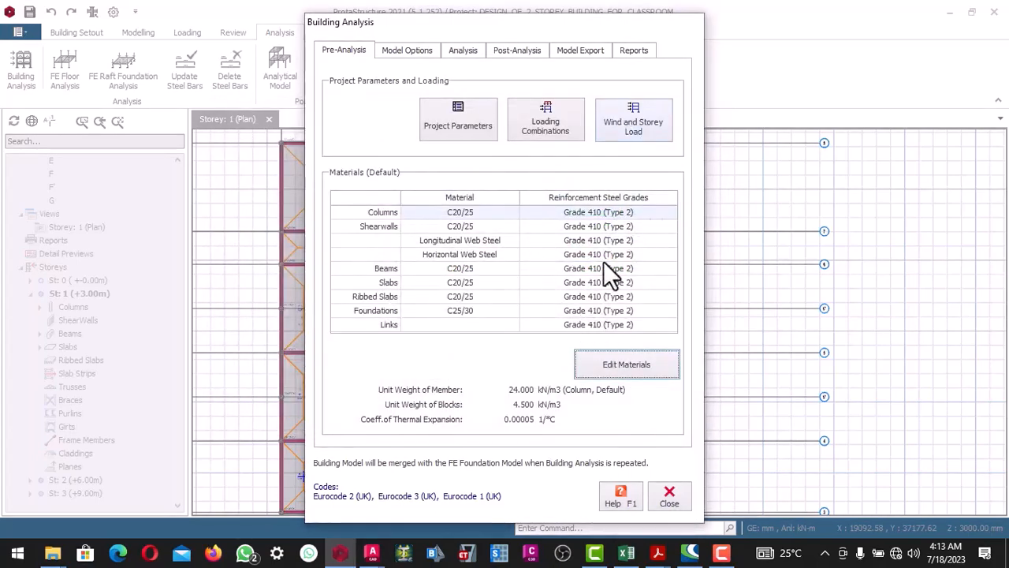
pyautogui.moveTo(605, 32); pyautogui.dragTo(471, 45)
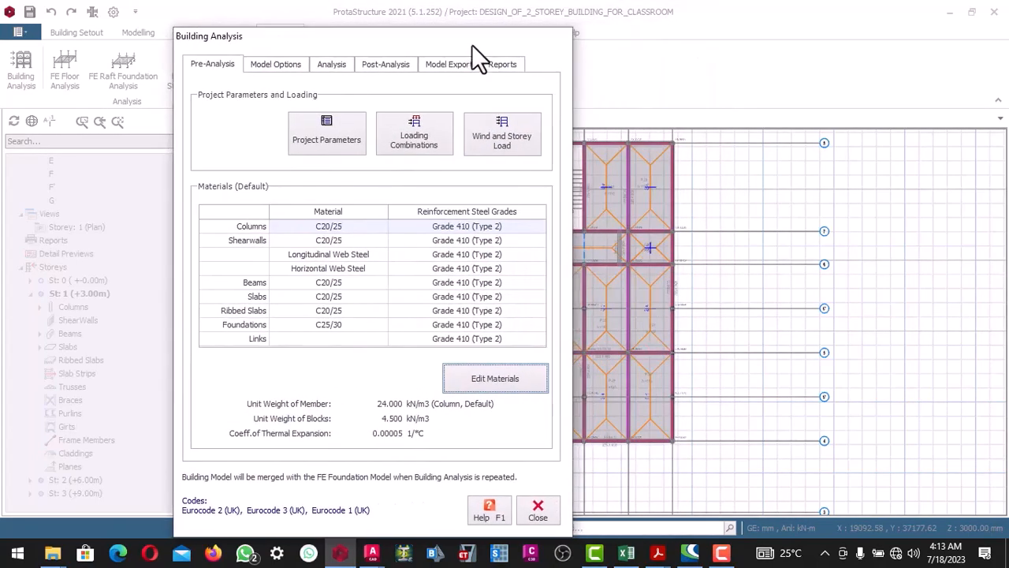
pyautogui.click(544, 518)
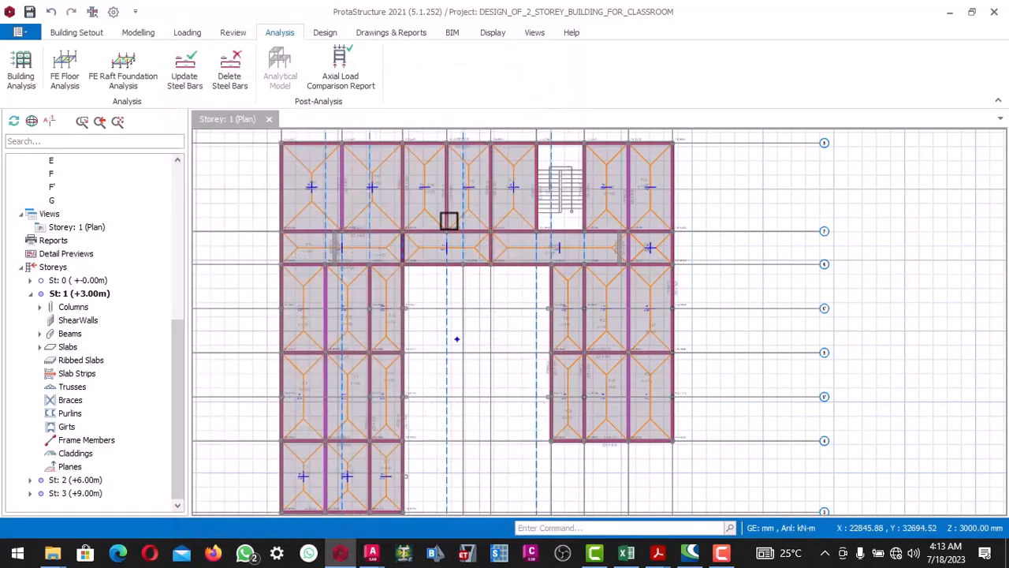
pyautogui.scroll(-5, 448, 221)
pyautogui.scroll(3, 390, 236)
pyautogui.scroll(4, 386, 230)
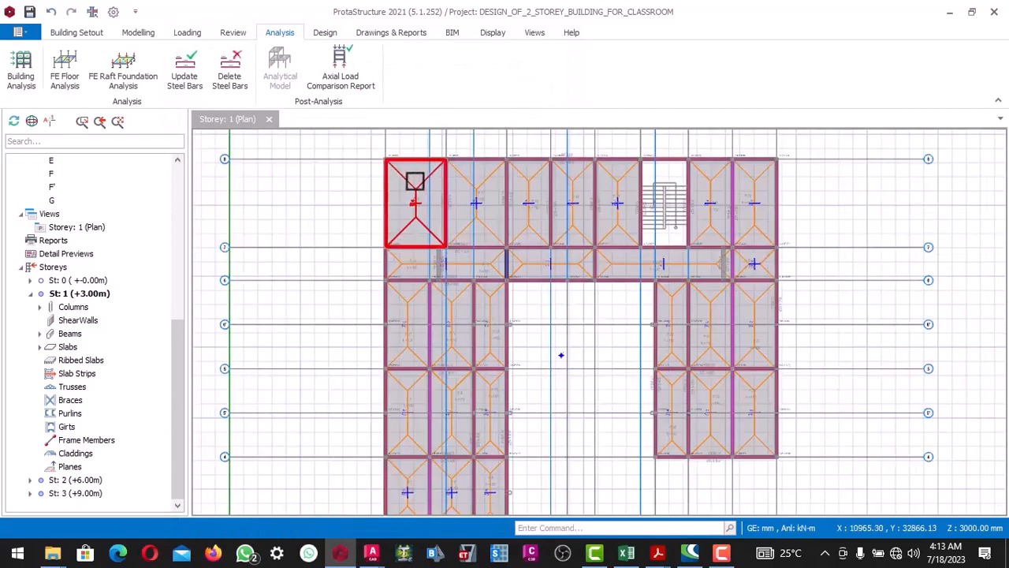
pyautogui.scroll(2, 457, 230)
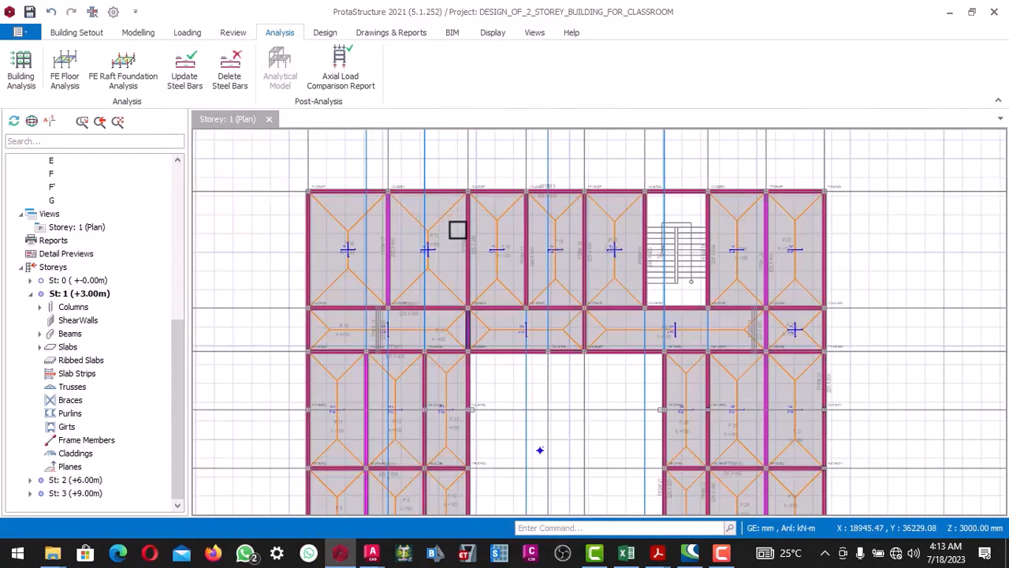
# Step: Examine the slab panels and grid axes along the upper row of the storey 1 plan
pyautogui.click(140, 35)
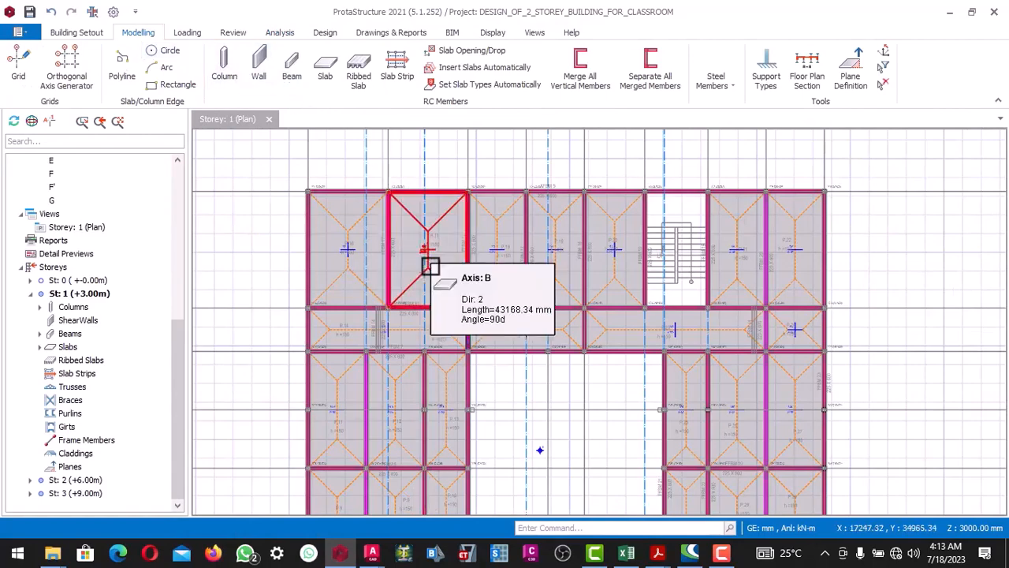
pyautogui.scroll(-1, 460, 284)
pyautogui.scroll(3, 500, 255)
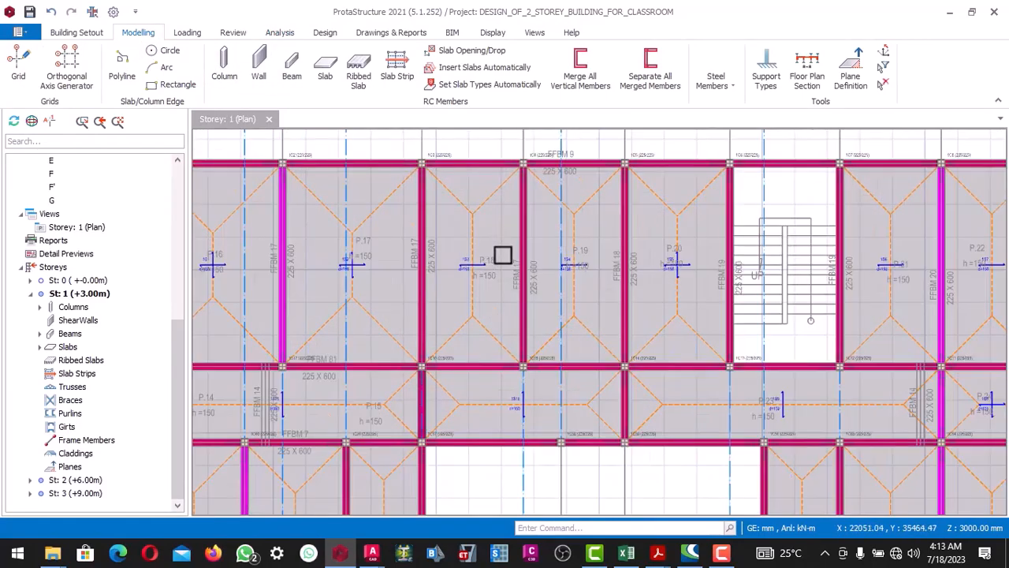
pyautogui.scroll(-3, 503, 254)
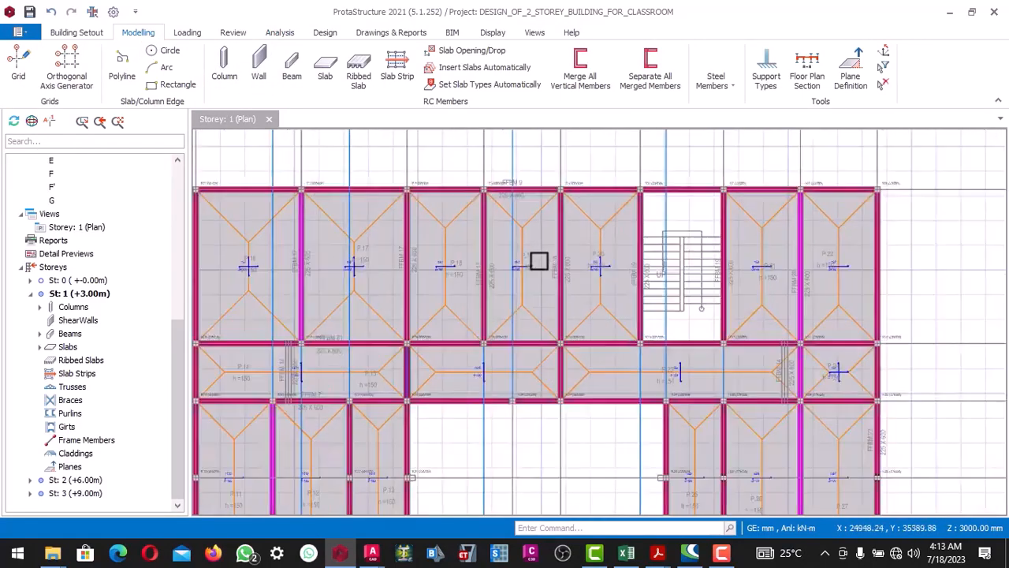
pyautogui.scroll(-3, 552, 255)
pyautogui.scroll(1, 473, 263)
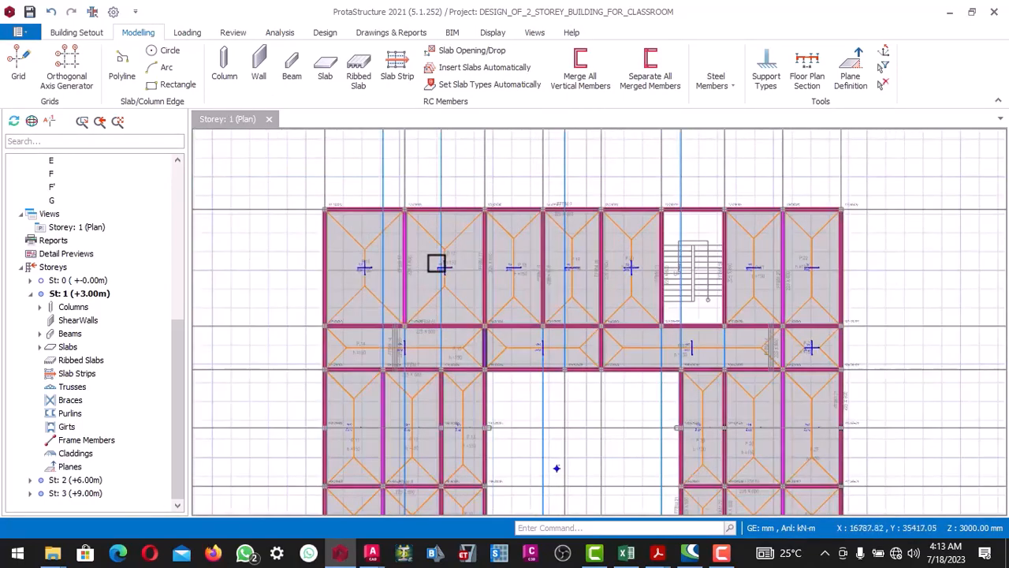
pyautogui.scroll(-2, 418, 264)
pyautogui.scroll(1, 390, 266)
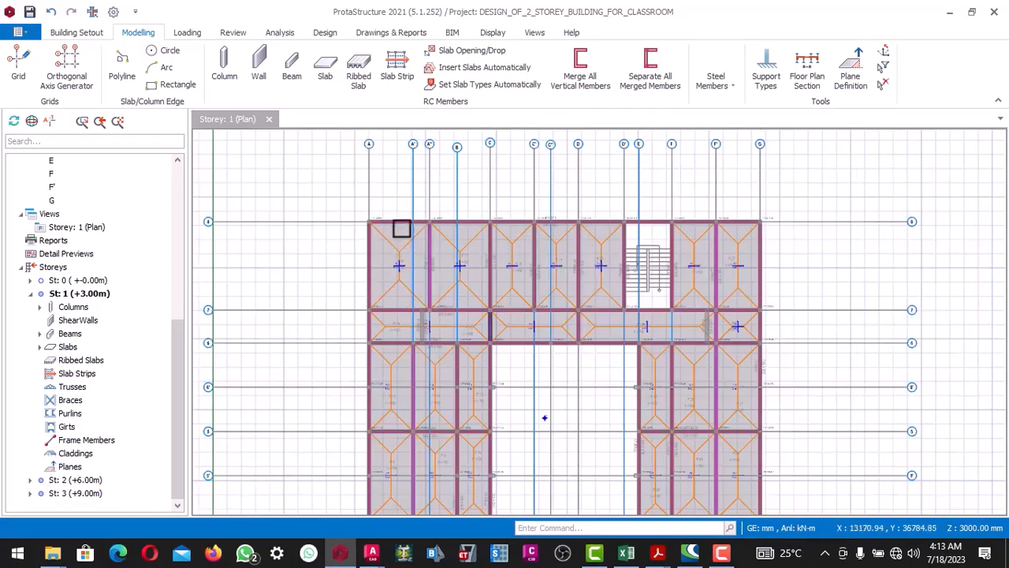
# Step: Set up an X-direction analytical slab strip whose start and end limit status both use the first option, which enables slab width entry
pyautogui.click(390, 69)
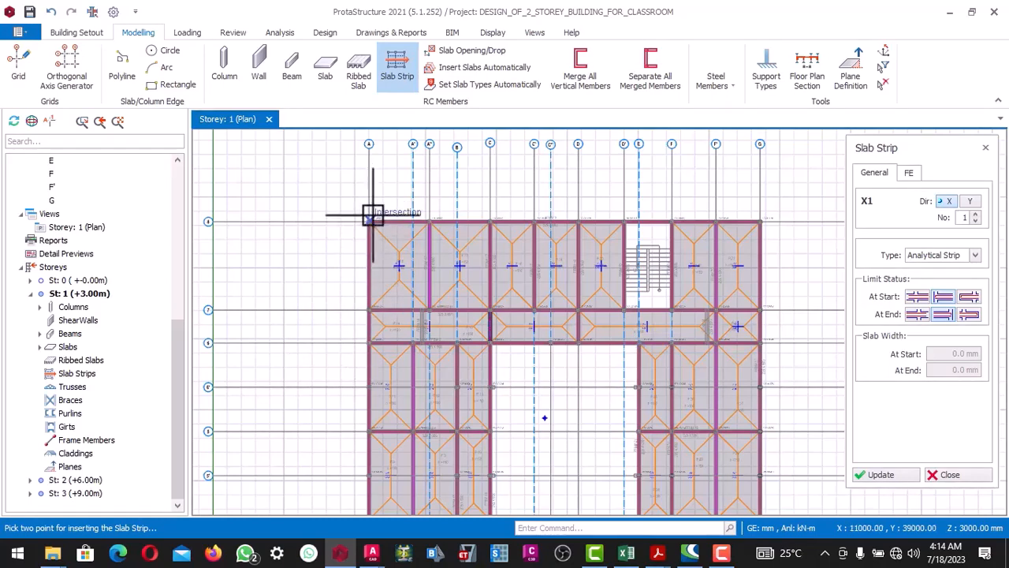
pyautogui.scroll(-2, 373, 216)
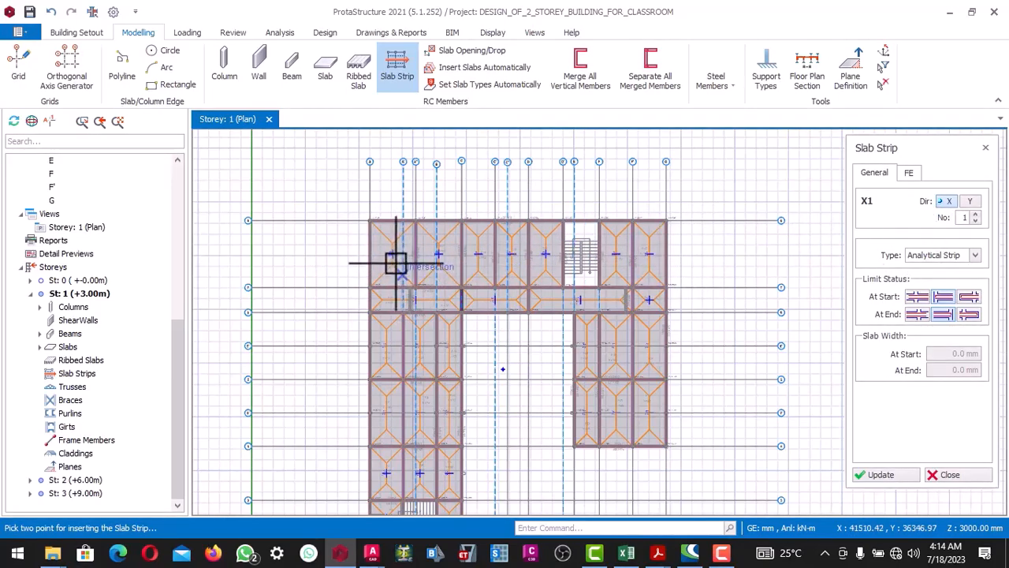
pyautogui.scroll(1, 394, 264)
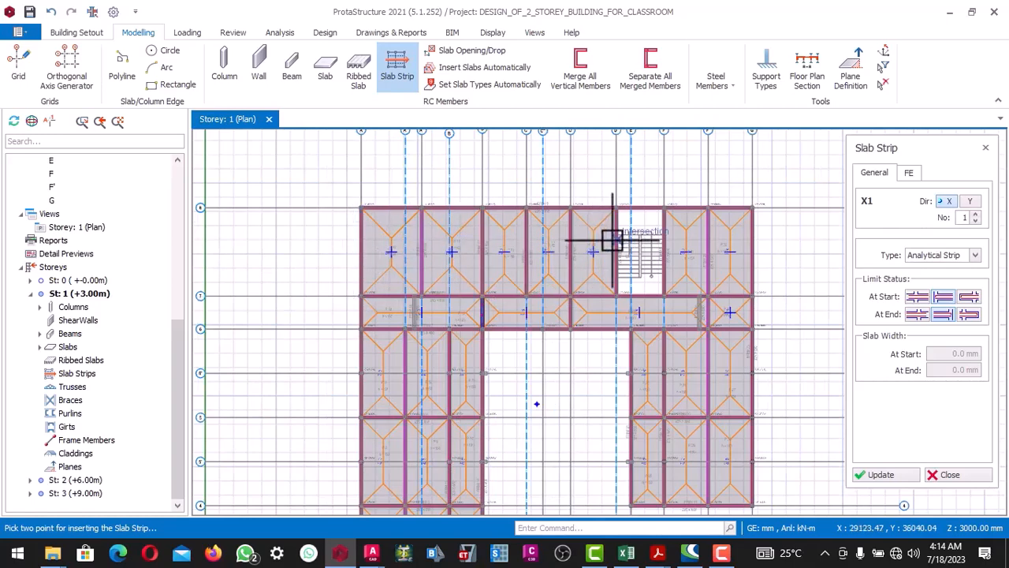
pyautogui.click(950, 202)
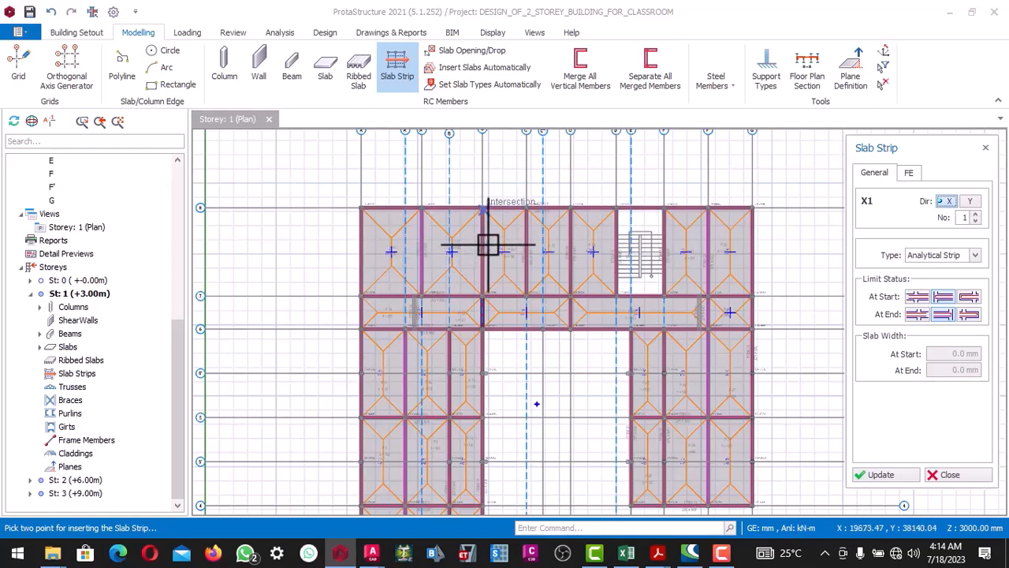
pyautogui.scroll(3, 376, 253)
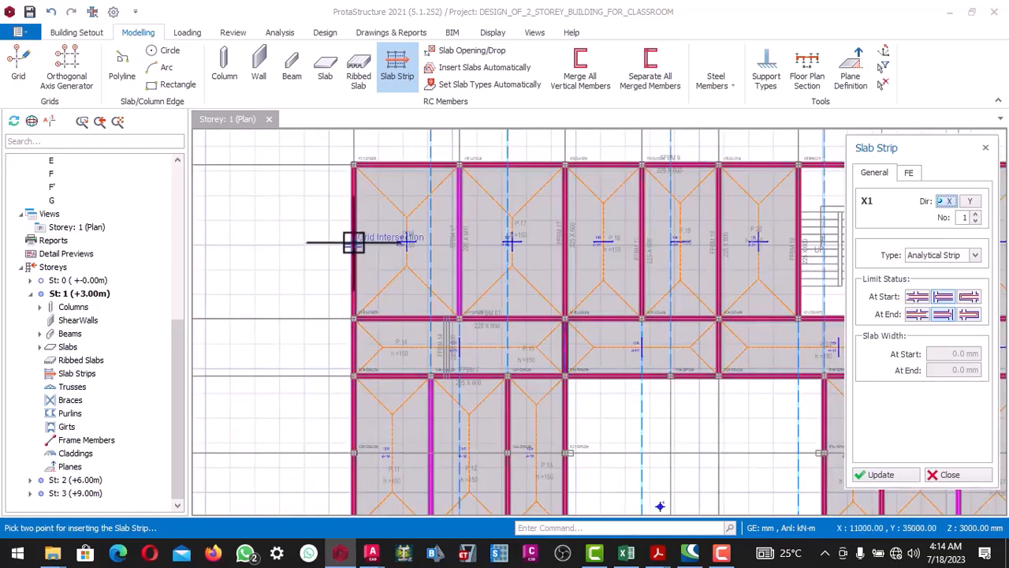
pyautogui.scroll(2, 354, 242)
pyautogui.scroll(-2, 455, 257)
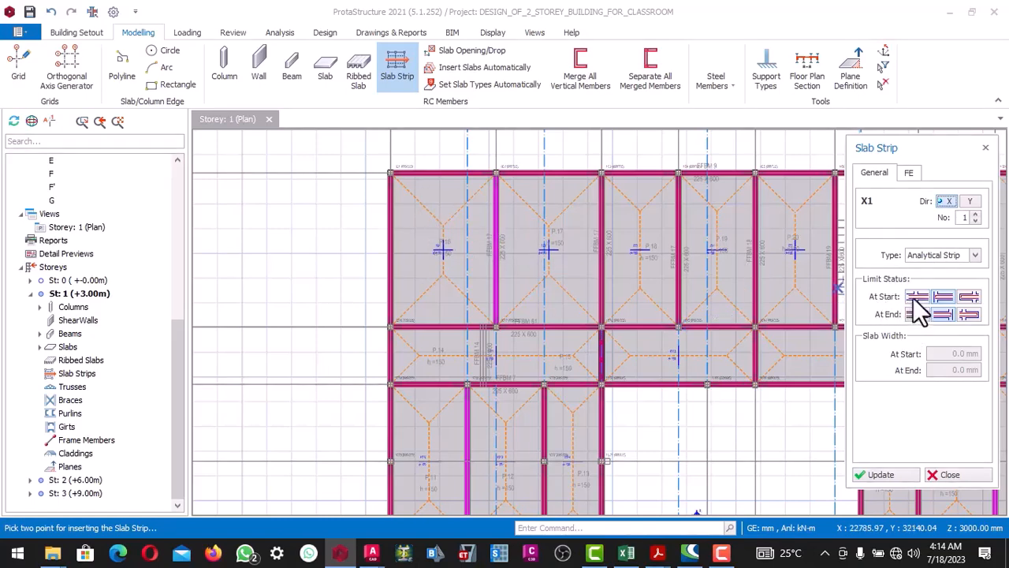
pyautogui.scroll(-1, 384, 236)
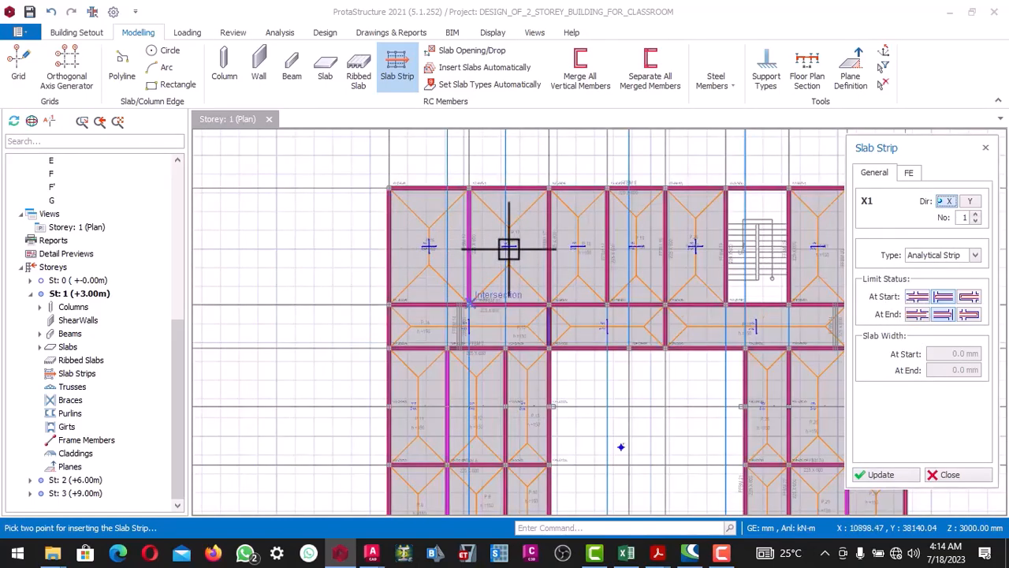
pyautogui.scroll(1, 735, 240)
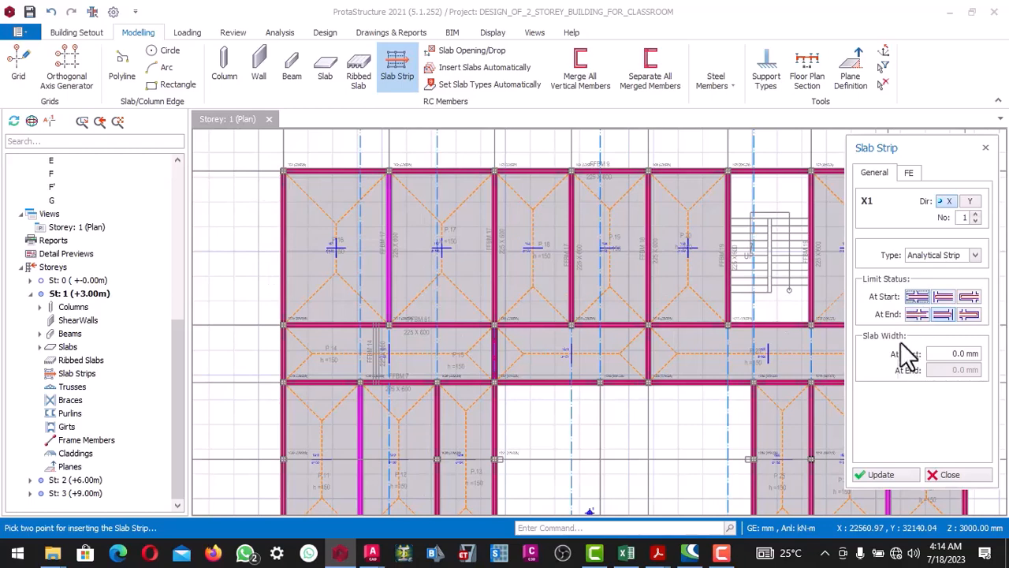
pyautogui.click(917, 314)
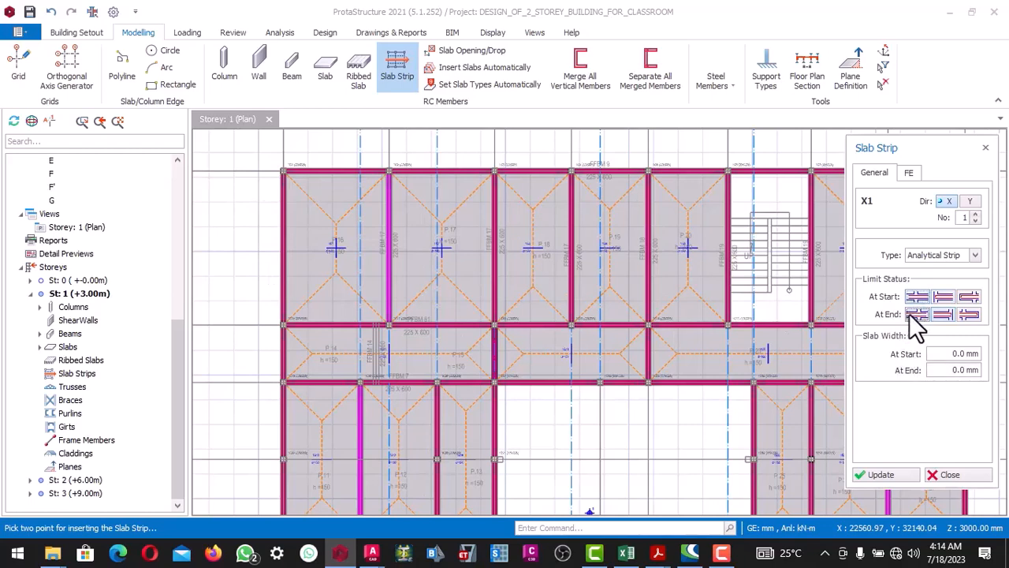
# Step: Try to insert a horizontal slab strip about 19200 mm long across the upper row of slabs up to the stair opening, and undo it
pyautogui.click(275, 238)
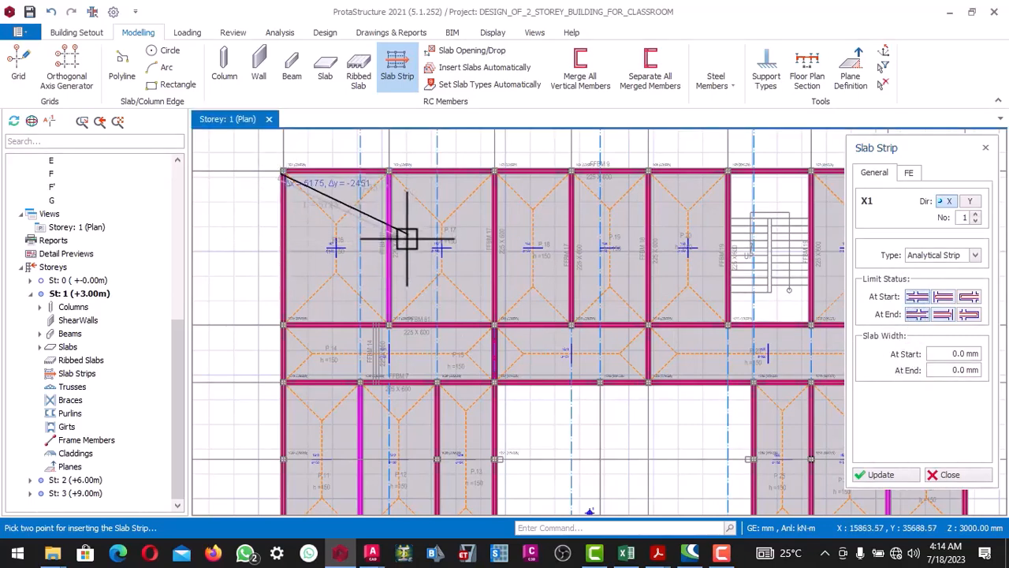
pyautogui.press('Escape')
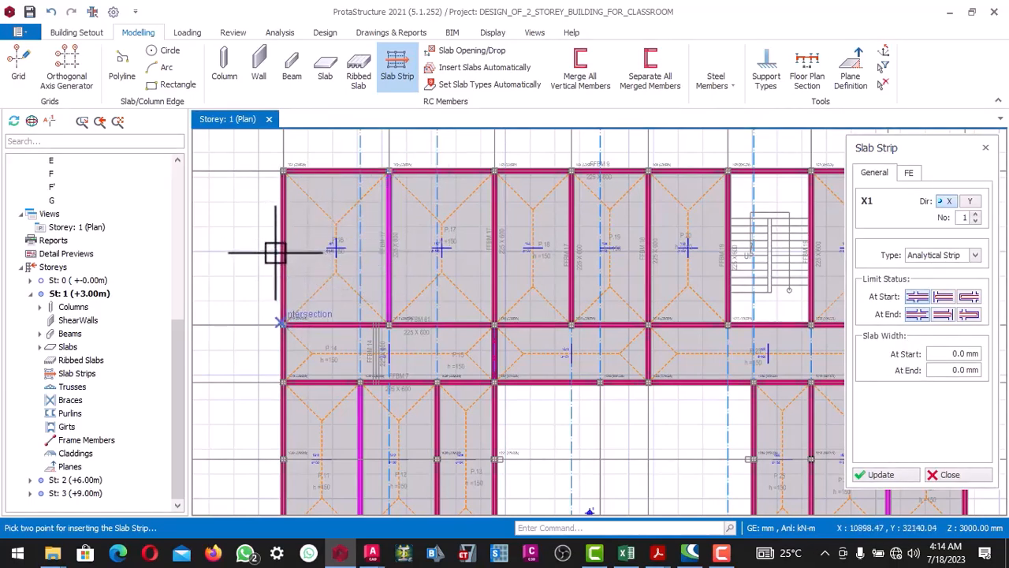
pyautogui.click(297, 246)
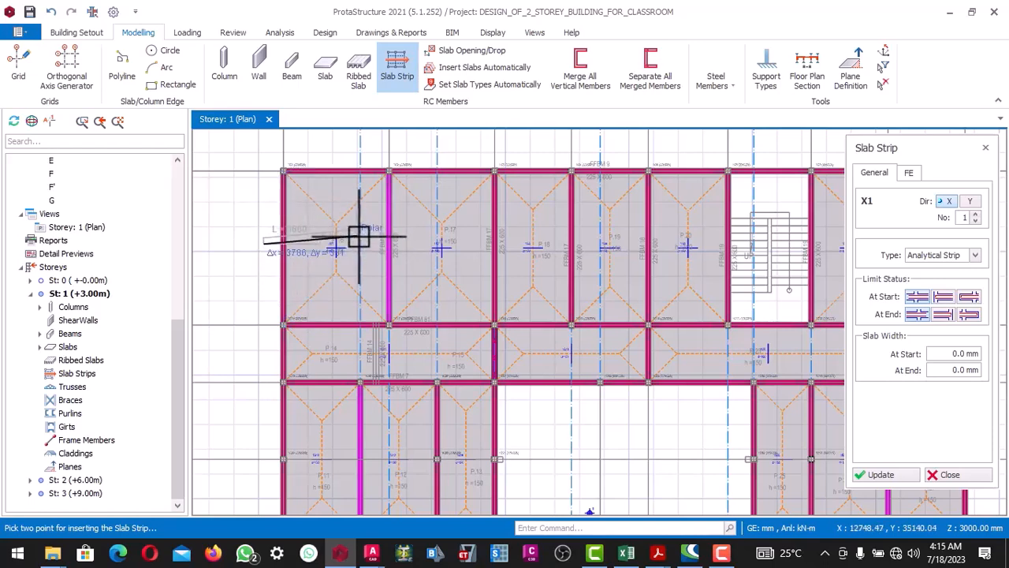
pyautogui.scroll(-1, 358, 234)
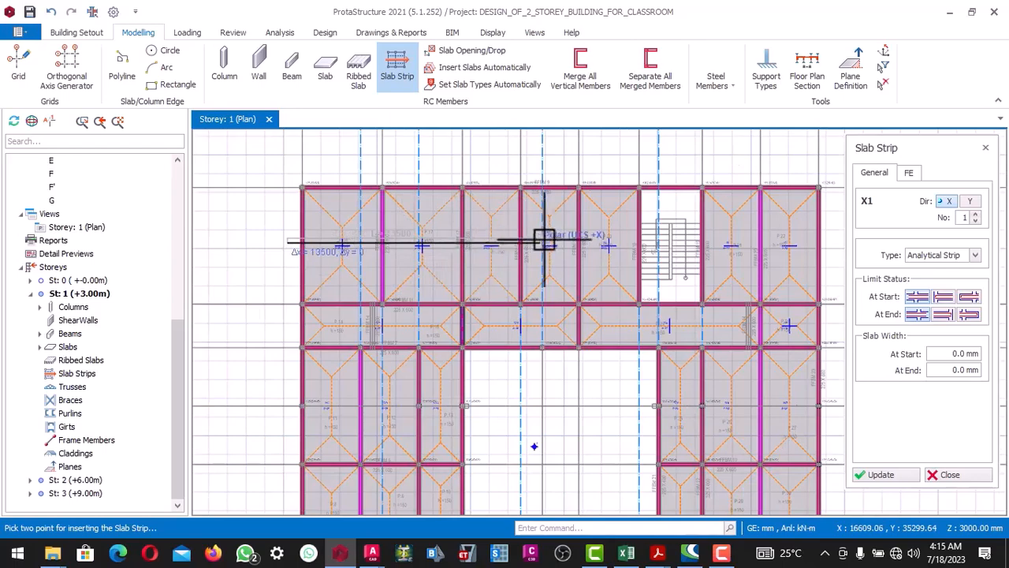
pyautogui.scroll(1, 659, 252)
pyautogui.scroll(1, 666, 237)
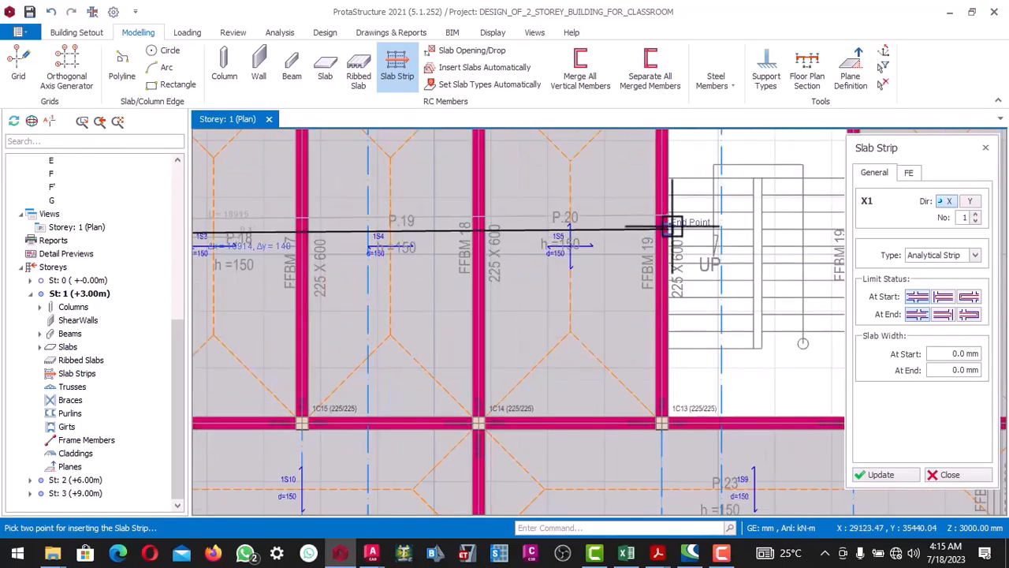
pyautogui.scroll(-1, 671, 228)
pyautogui.scroll(-1, 680, 243)
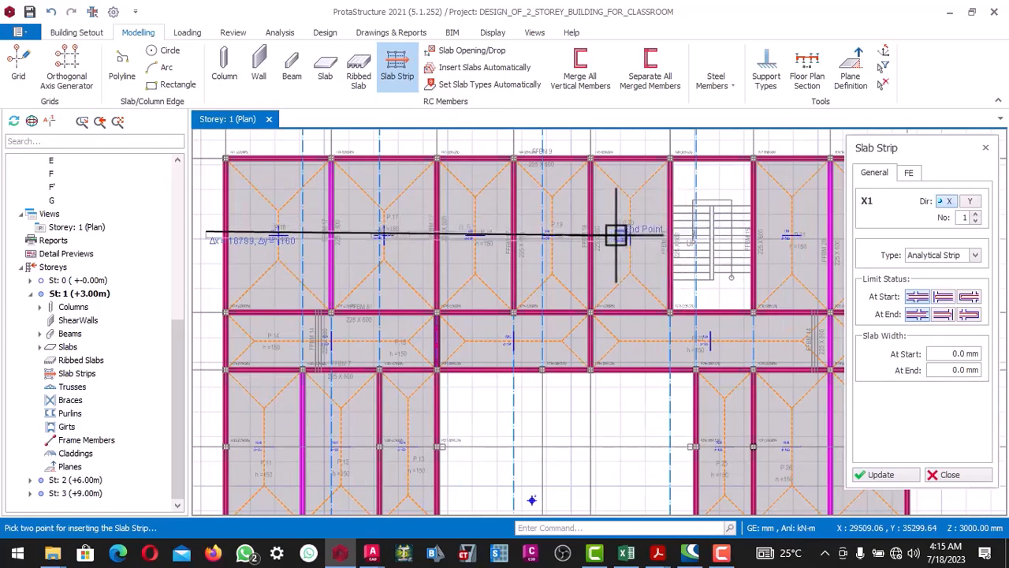
pyautogui.click(678, 234)
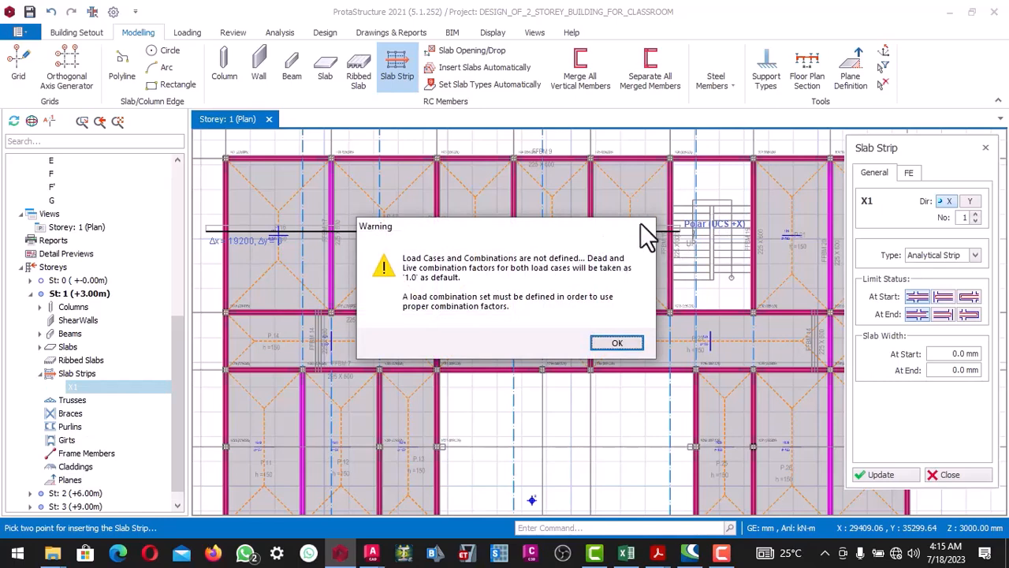
pyautogui.click(645, 230)
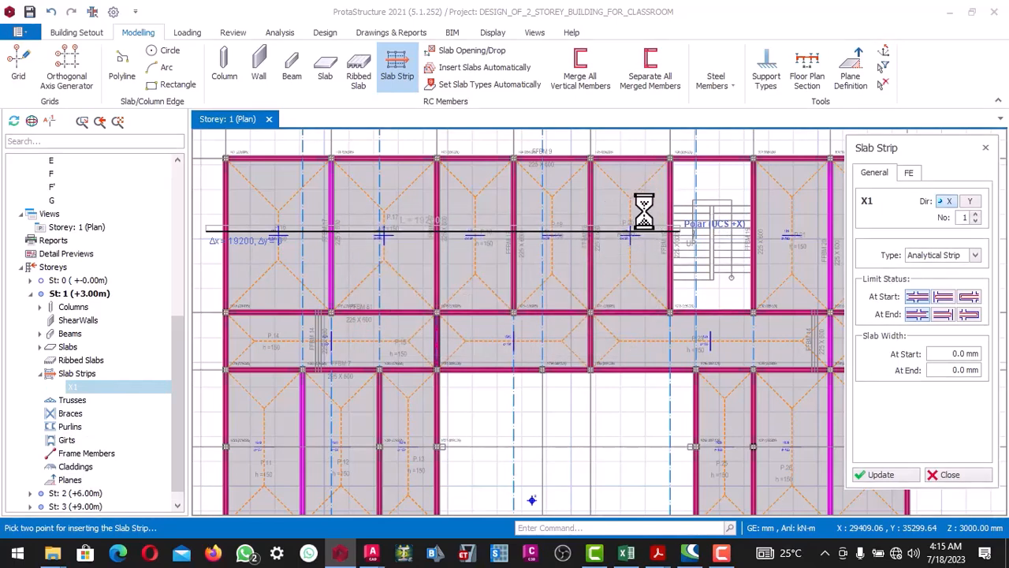
pyautogui.click(52, 13)
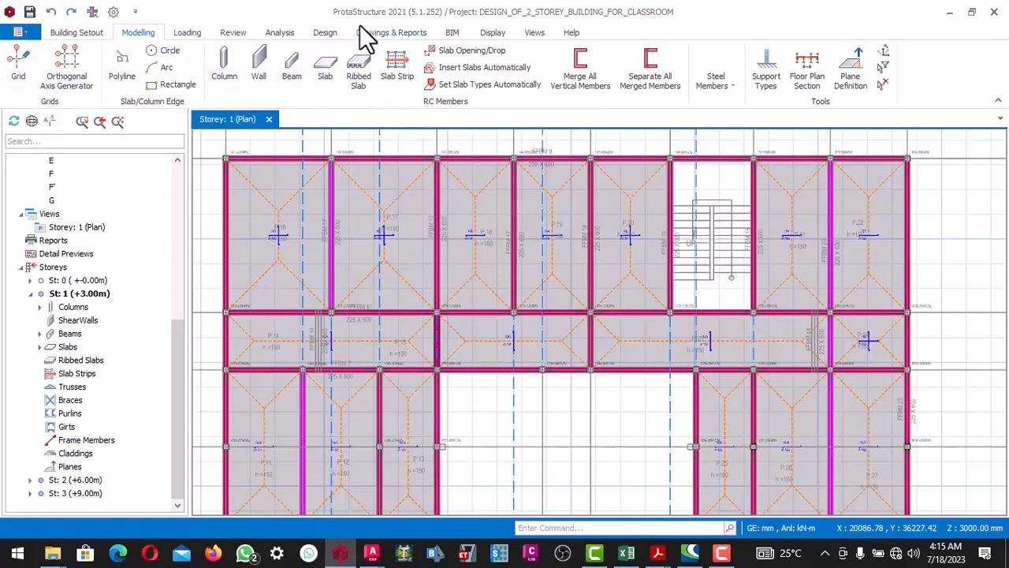
# Step: Generate the building's load combinations automatically with the default vertical and horizontal combination settings
pyautogui.click(285, 33)
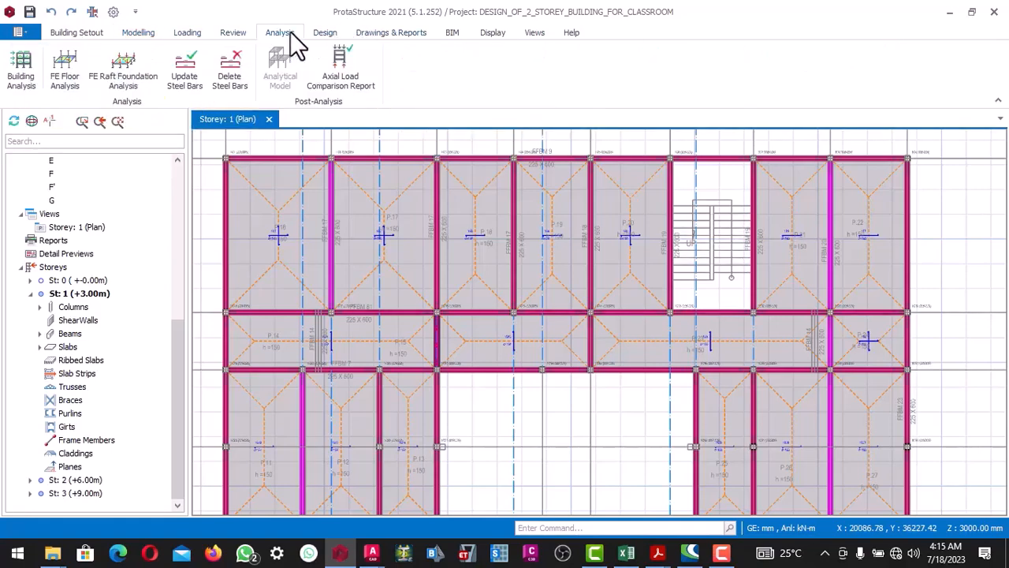
pyautogui.click(24, 82)
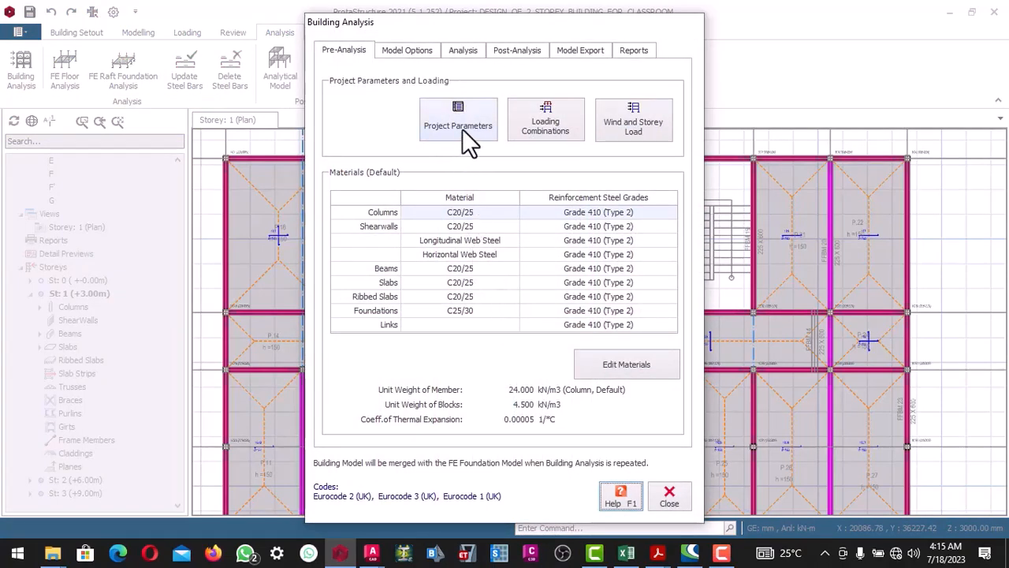
pyautogui.click(530, 126)
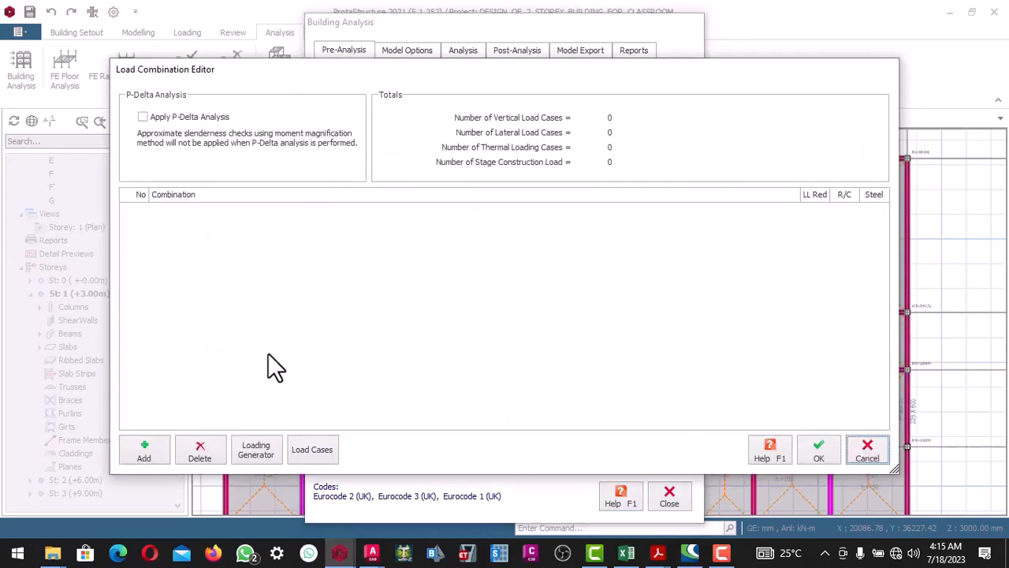
pyautogui.click(256, 450)
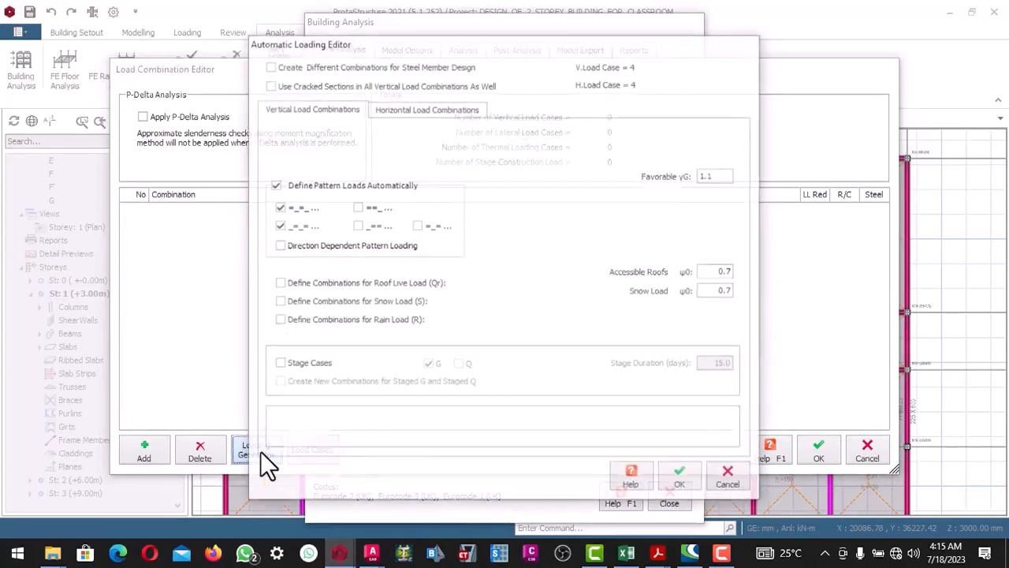
pyautogui.moveTo(498, 50); pyautogui.dragTo(349, 54)
pyautogui.click(539, 484)
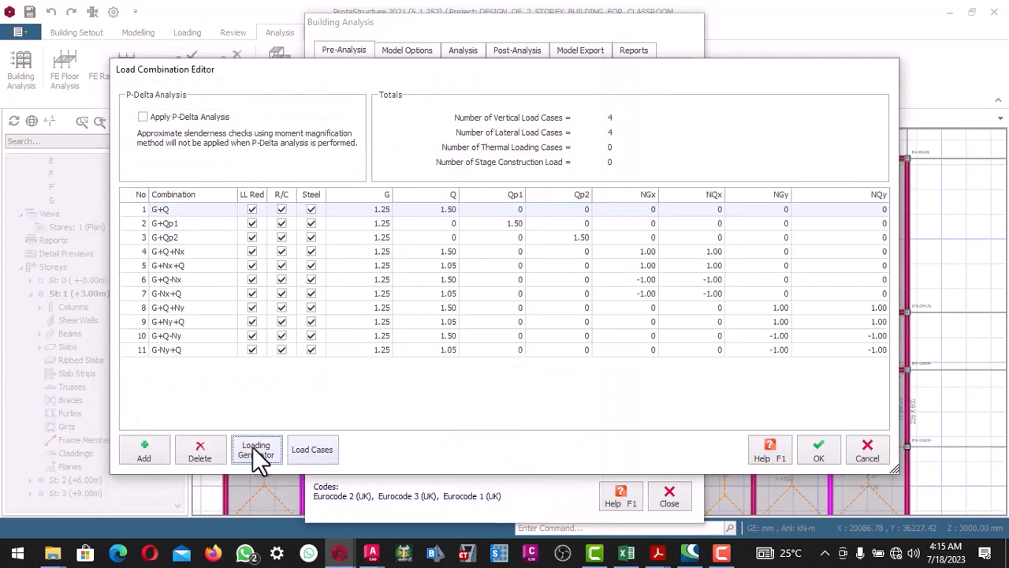
# Step: Review and accept the generated load cases and combinations, and close the Building Analysis dialog
pyautogui.click(313, 451)
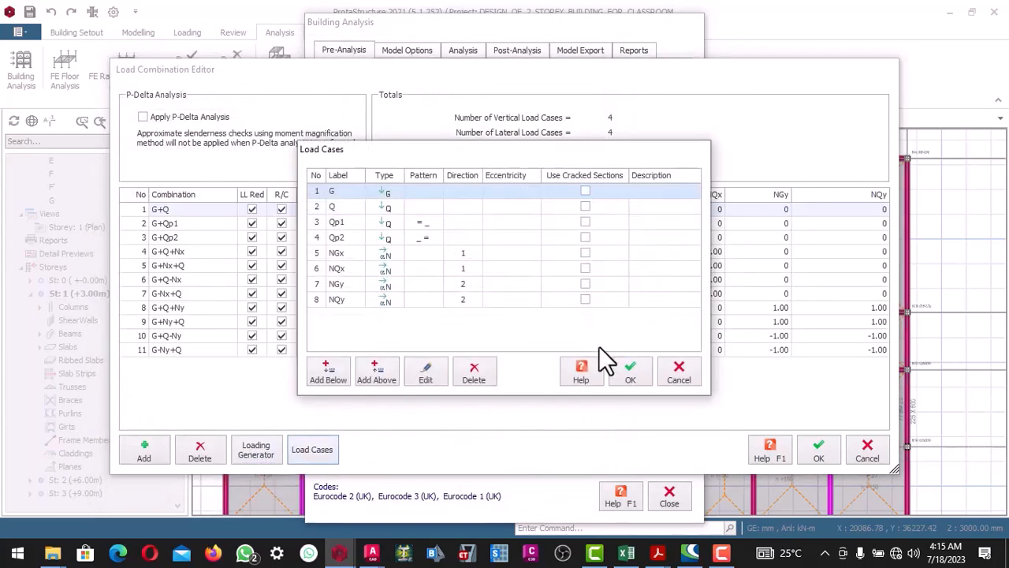
pyautogui.click(629, 377)
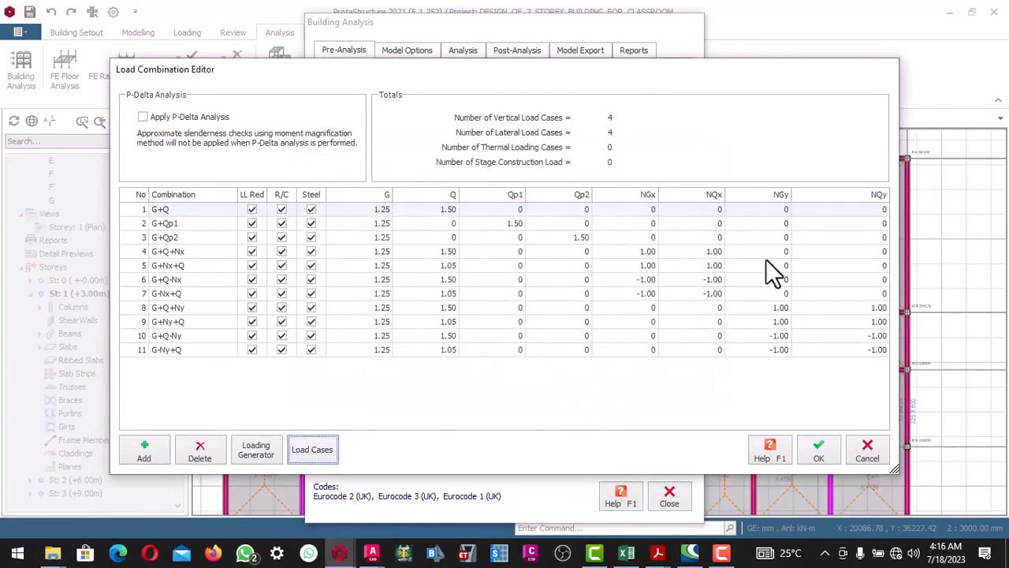
pyautogui.moveTo(661, 79); pyautogui.dragTo(575, 21)
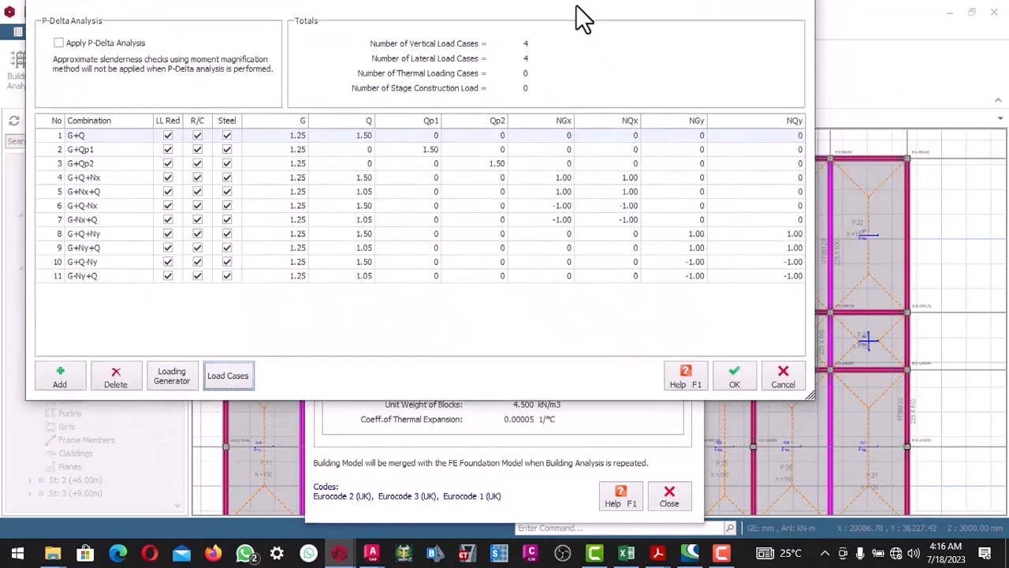
pyautogui.click(736, 392)
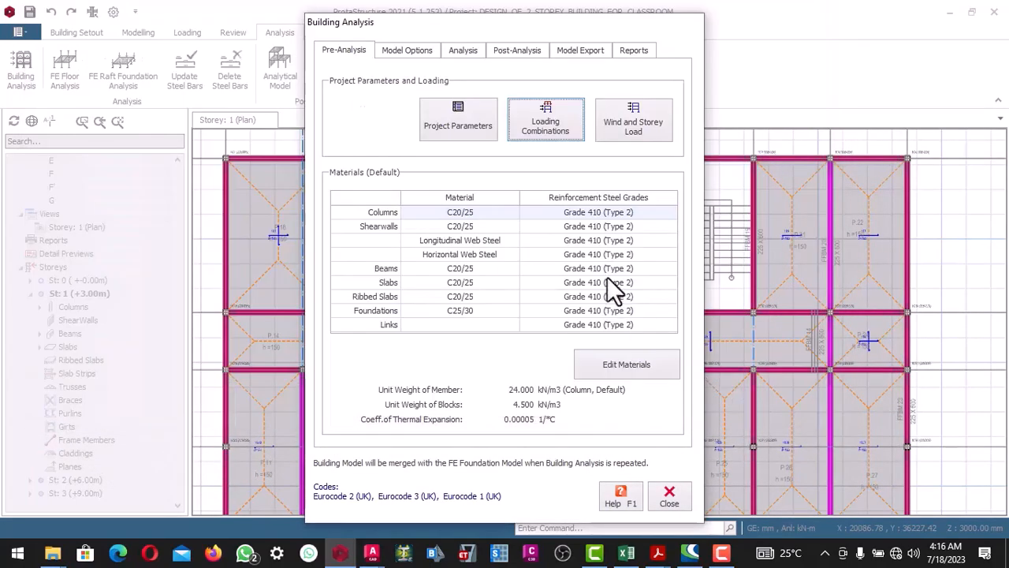
pyautogui.click(670, 497)
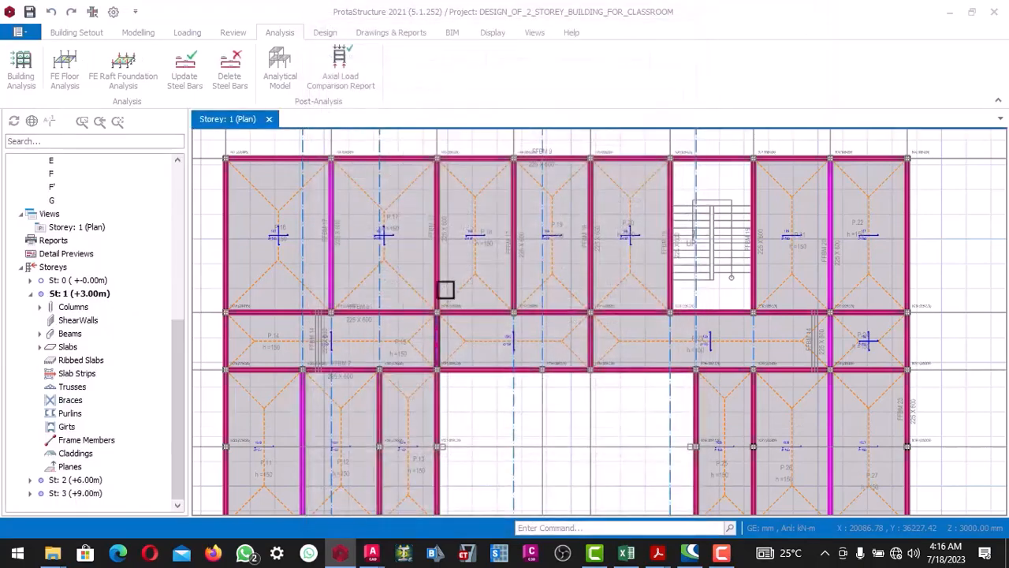
# Step: Try to insert an X-direction analytical slab strip, using the first limit status option at both ends, across the upper slab row, and undo it
pyautogui.scroll(-2, 382, 254)
pyautogui.scroll(2, 288, 263)
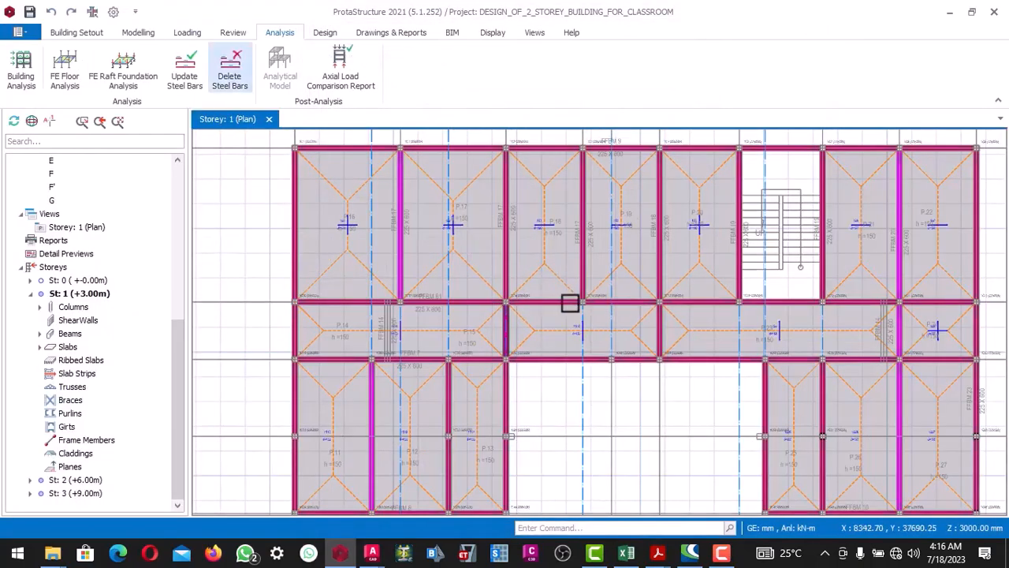
pyautogui.click(320, 176)
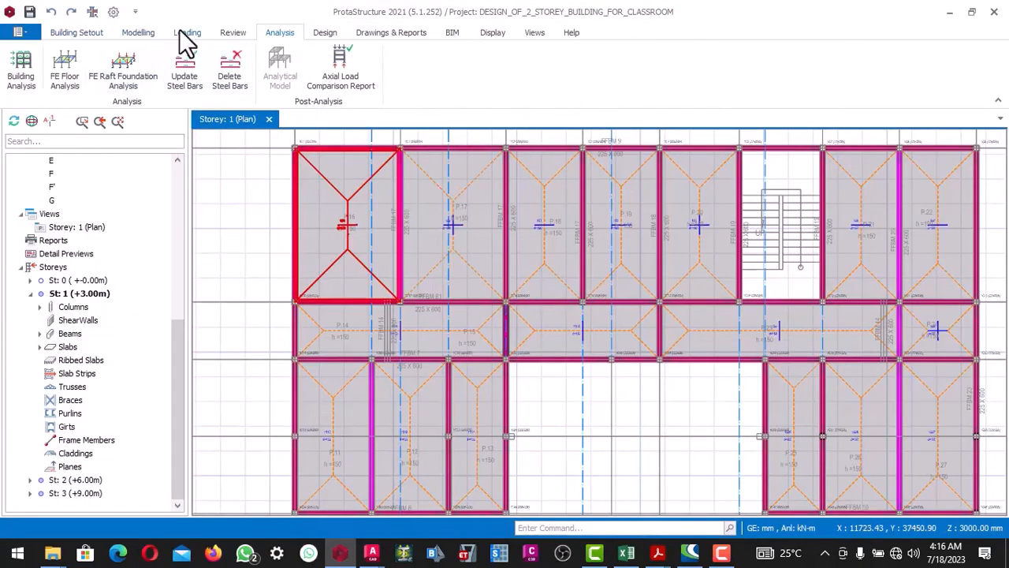
pyautogui.click(155, 35)
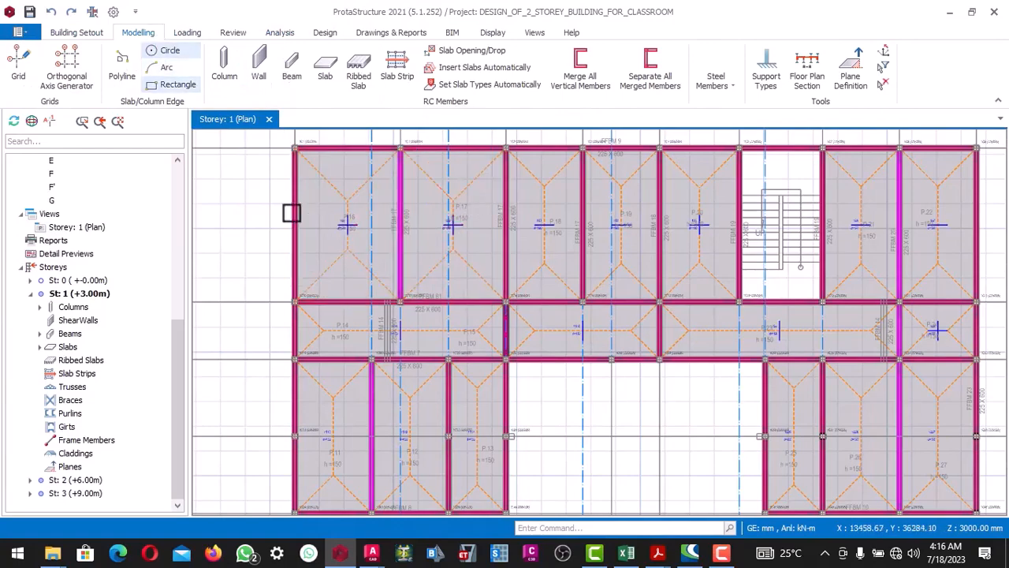
pyautogui.scroll(-1, 292, 220)
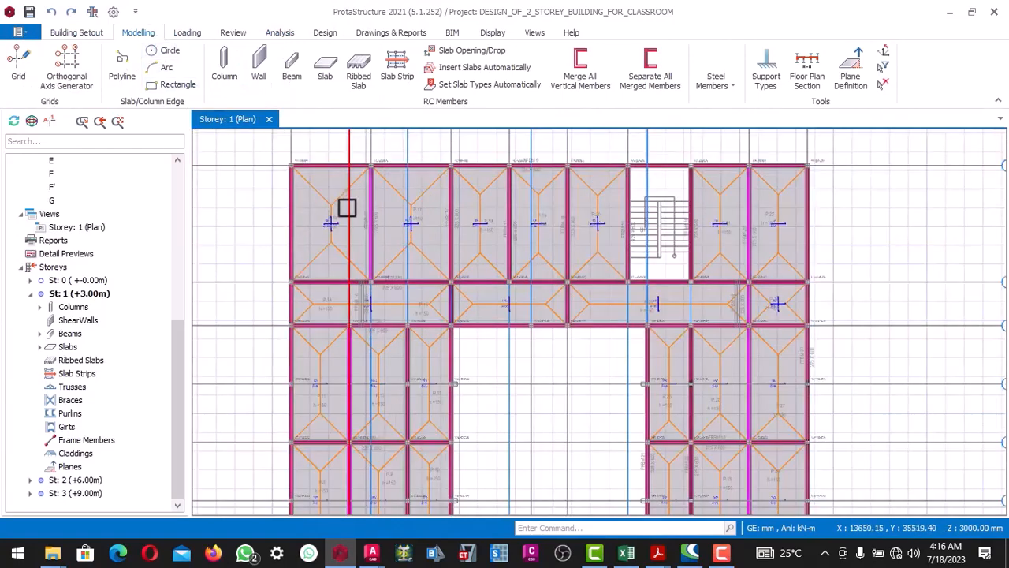
pyautogui.click(394, 69)
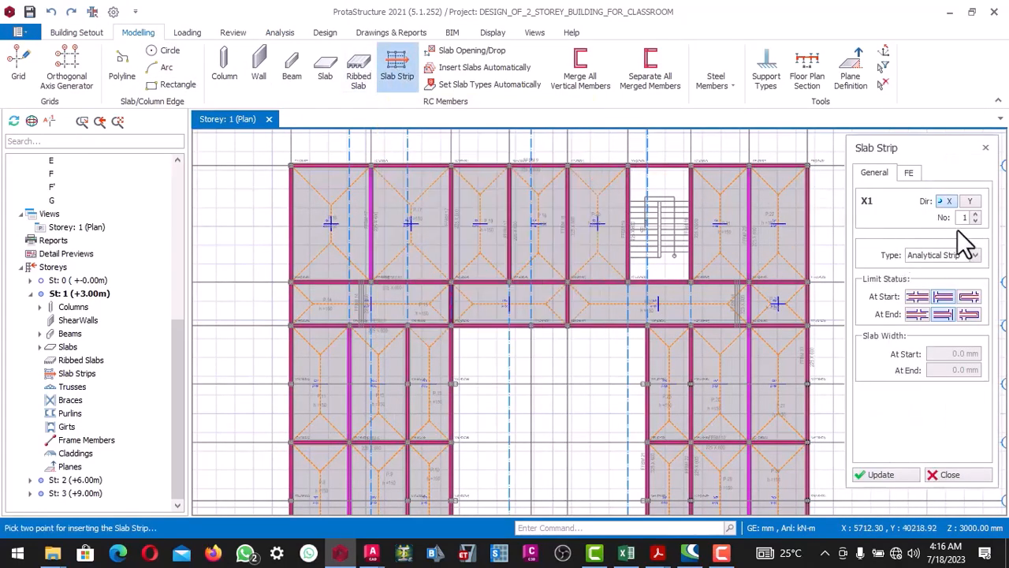
pyautogui.click(913, 300)
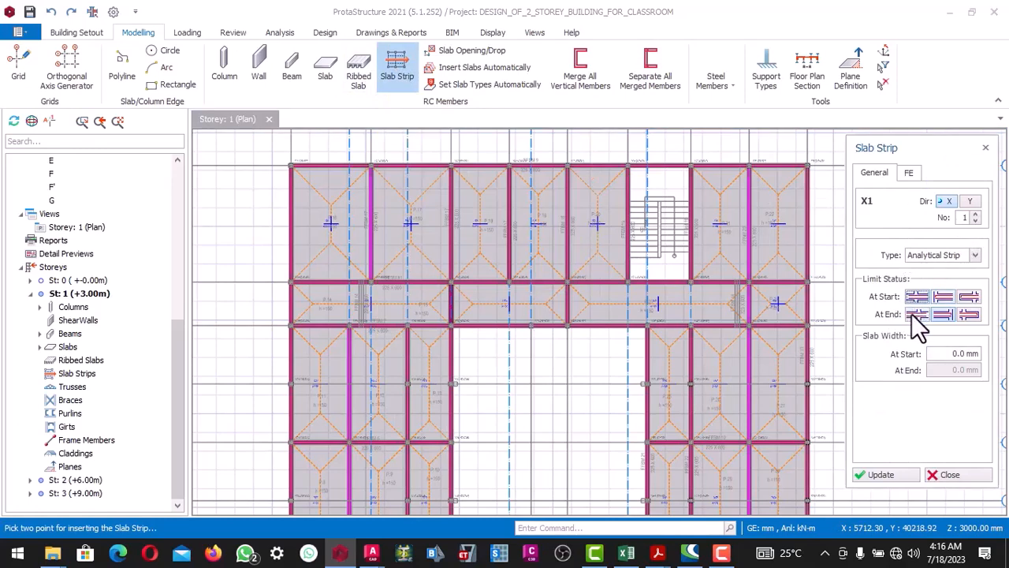
pyautogui.click(917, 315)
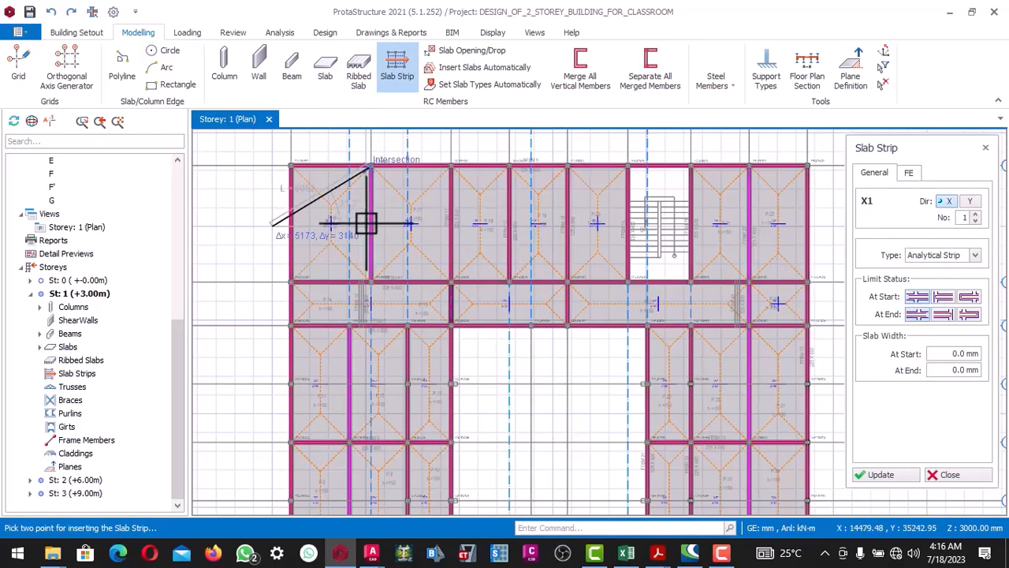
pyautogui.scroll(-2, 457, 227)
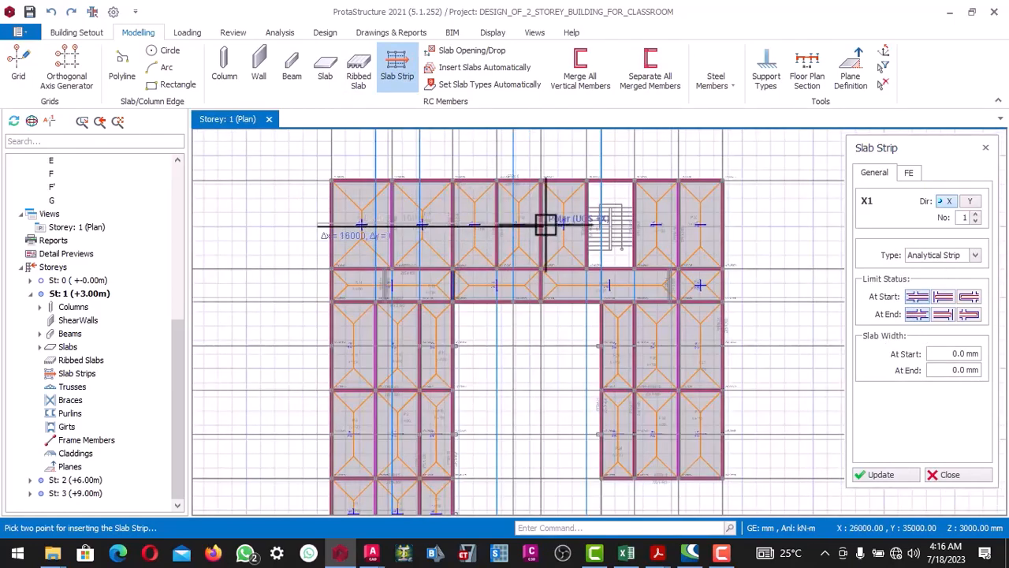
pyautogui.click(588, 222)
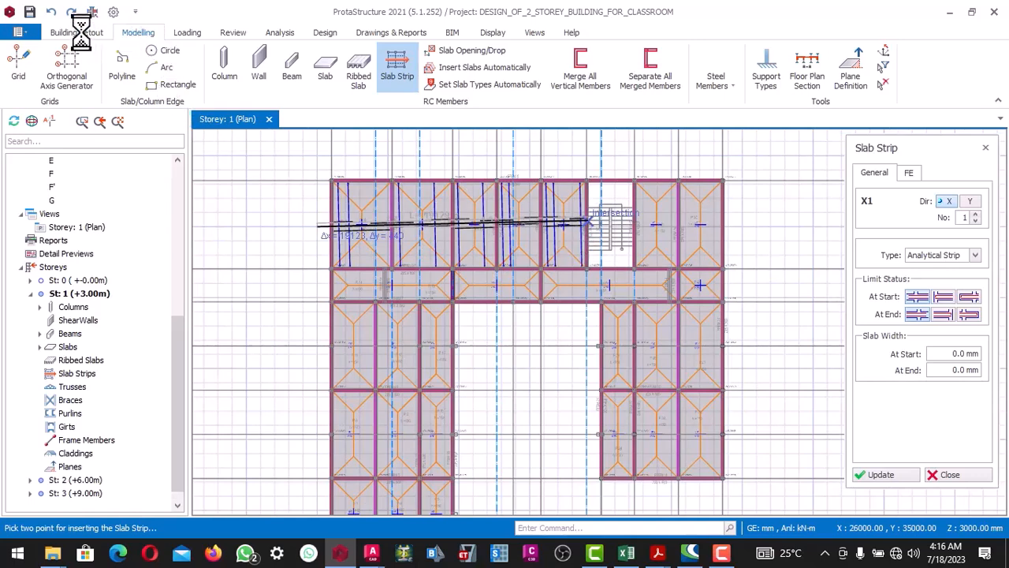
pyautogui.click(52, 15)
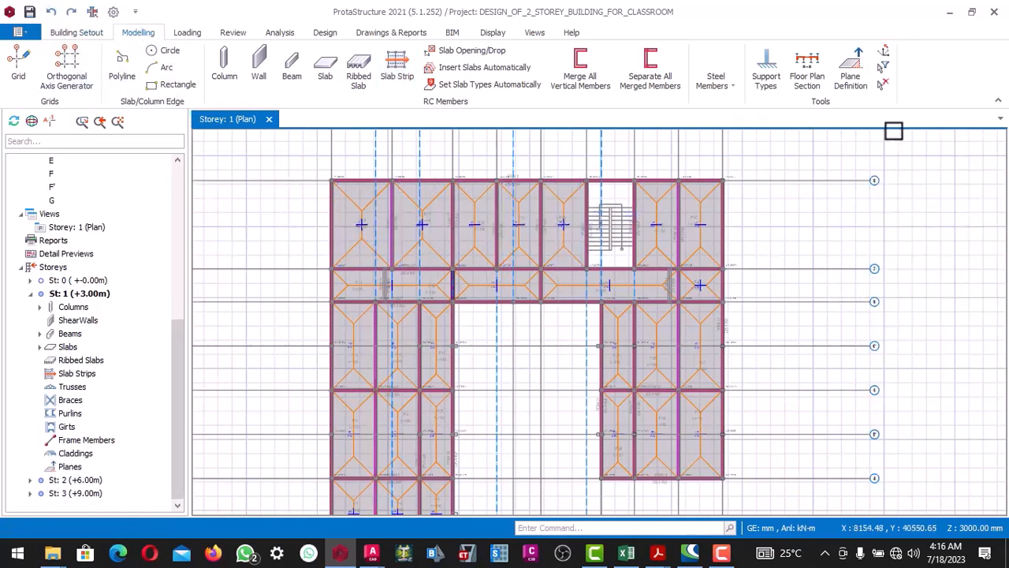
# Step: Set up an X-direction analytical slab strip with the first limit status option at both its start and end
pyautogui.click(394, 74)
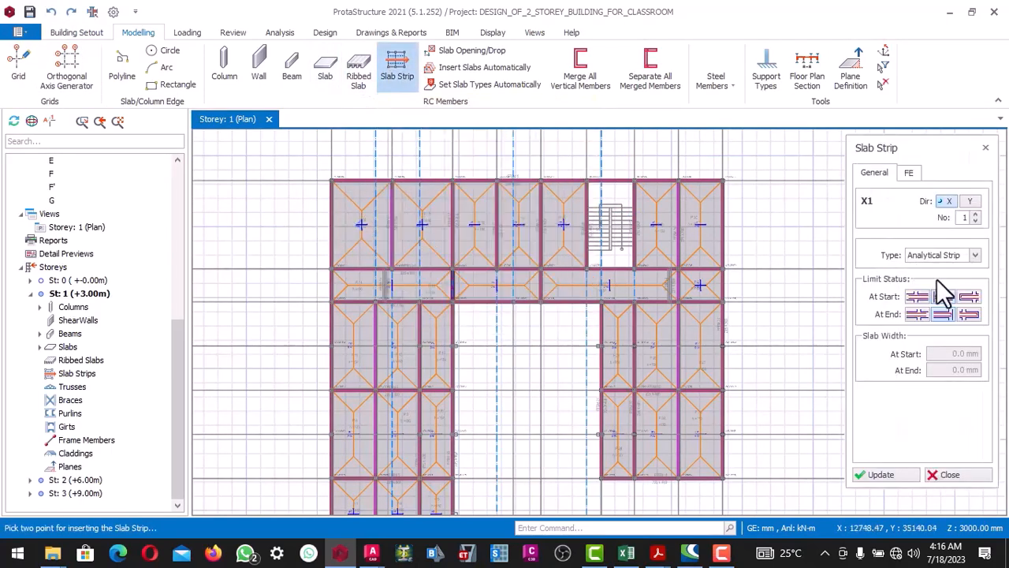
pyautogui.click(948, 201)
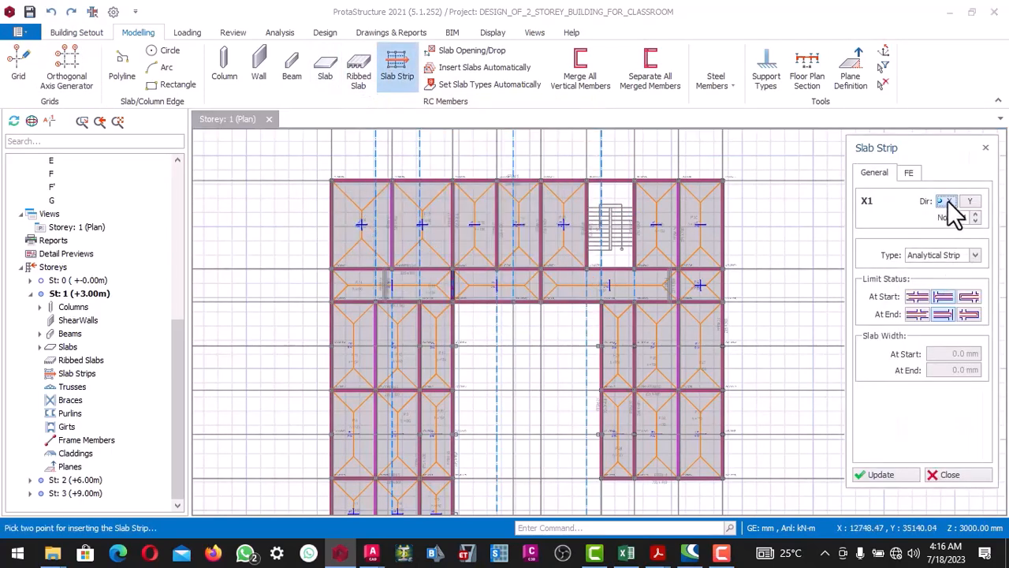
pyautogui.click(915, 297)
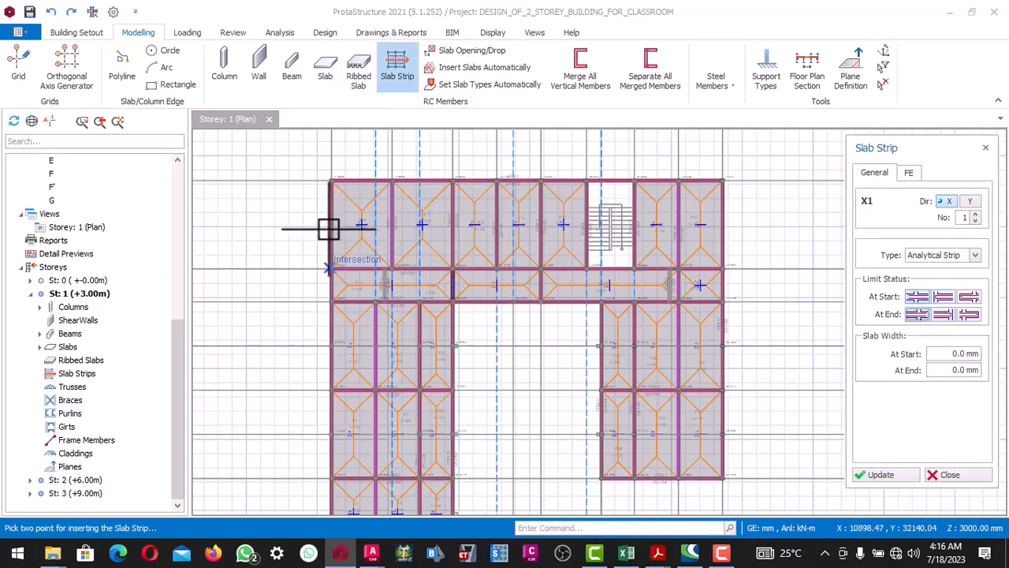
# Step: Insert a horizontal slab strip about 19200 mm long across the upper row of slabs, from the outer edge to the stair opening
pyautogui.click(331, 268)
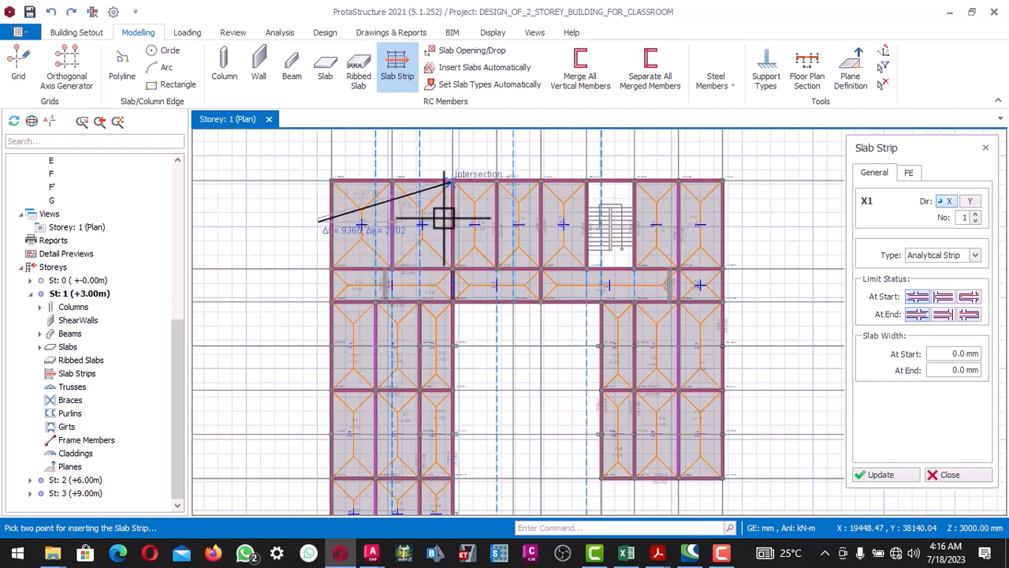
pyautogui.scroll(2, 568, 219)
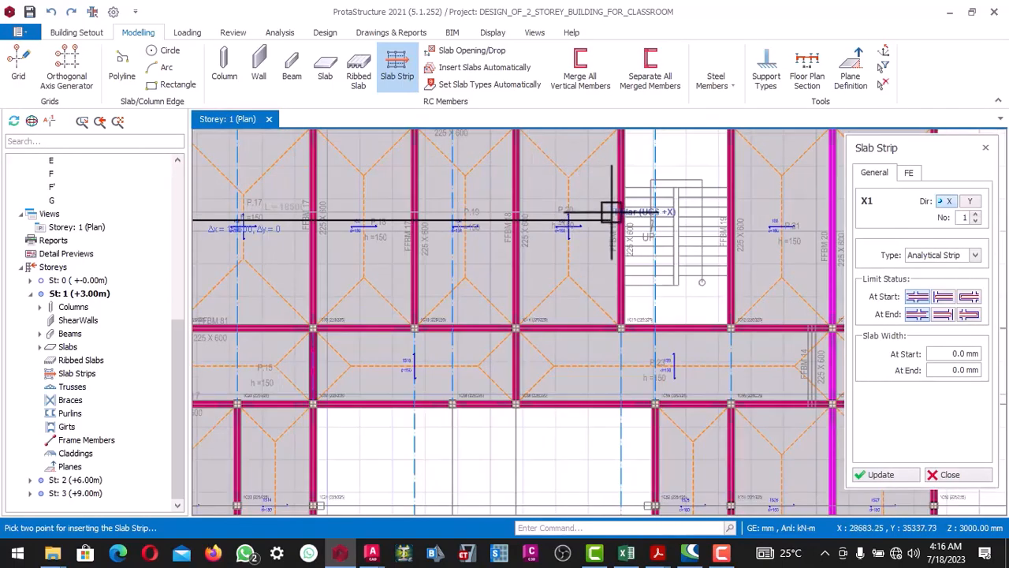
pyautogui.scroll(-1, 627, 219)
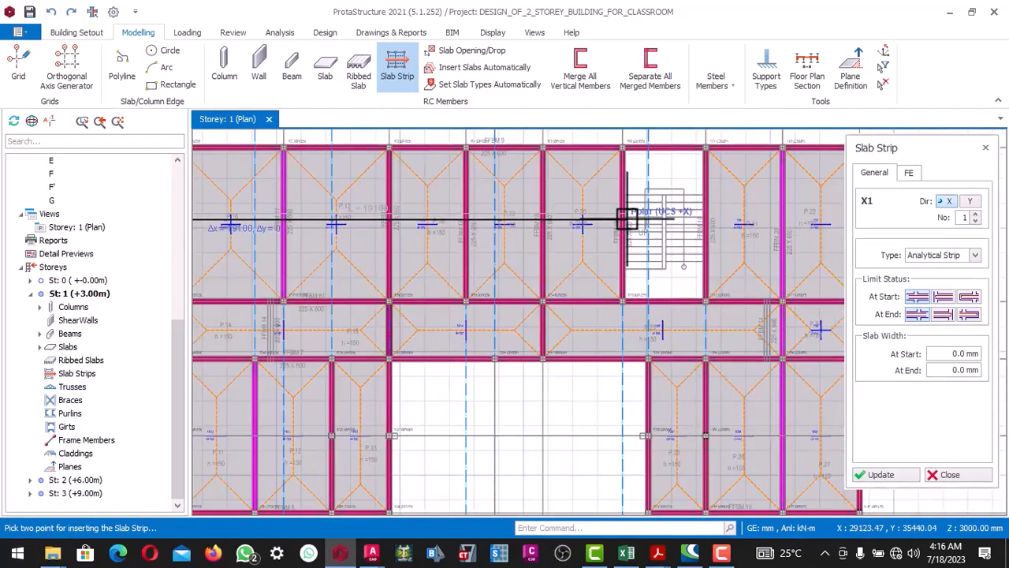
pyautogui.scroll(-1, 627, 221)
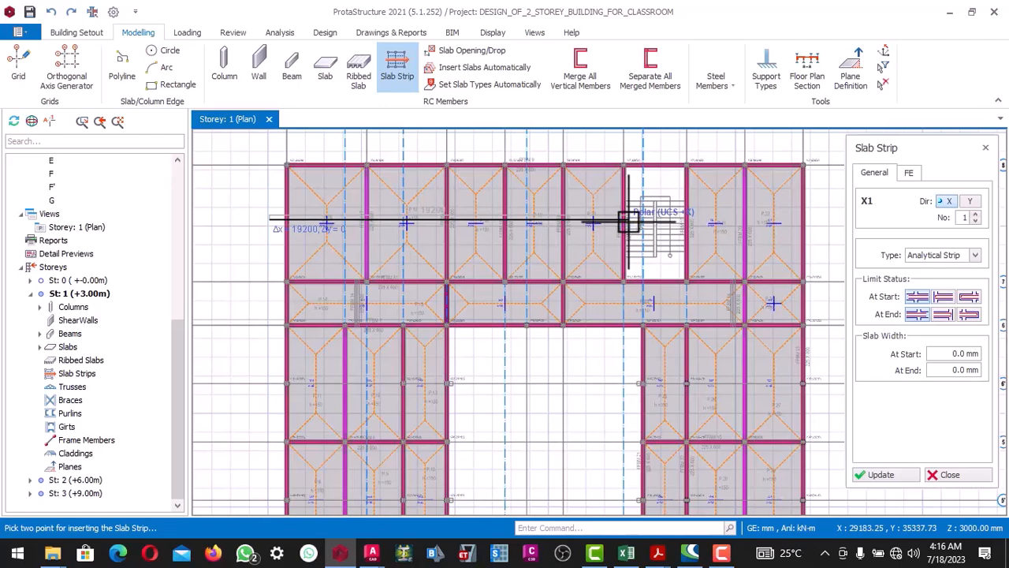
pyautogui.click(627, 221)
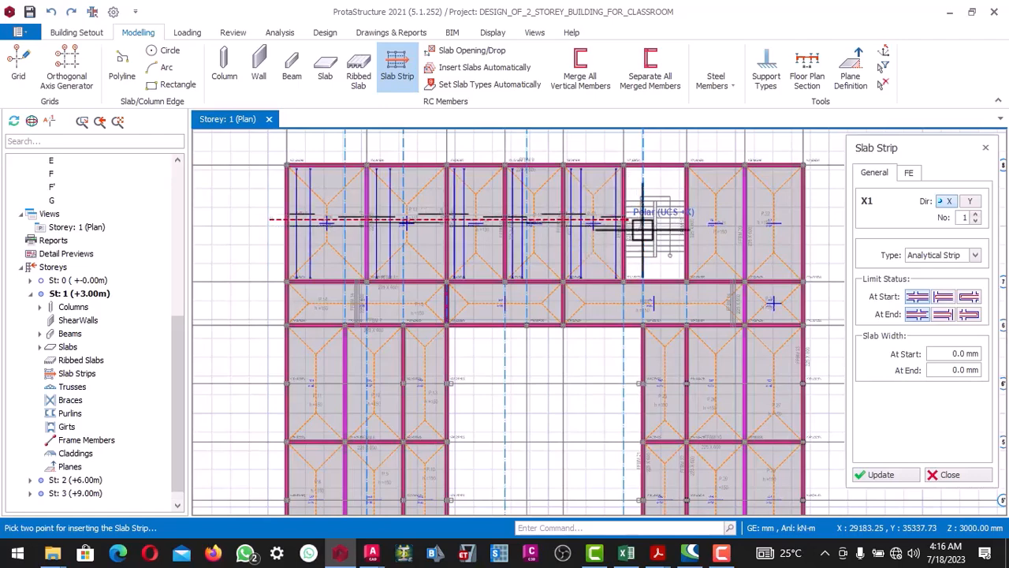
# Step: Insert a horizontal slab strip across the two upper-row slabs between the stair opening and the building's far edge
pyautogui.scroll(-3, 641, 226)
pyautogui.scroll(2, 581, 228)
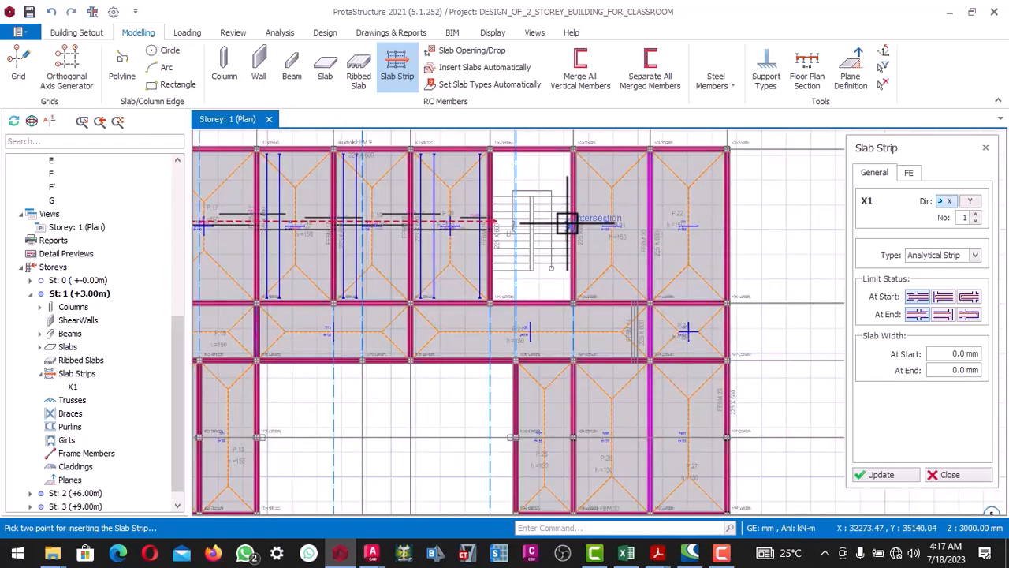
pyautogui.click(566, 224)
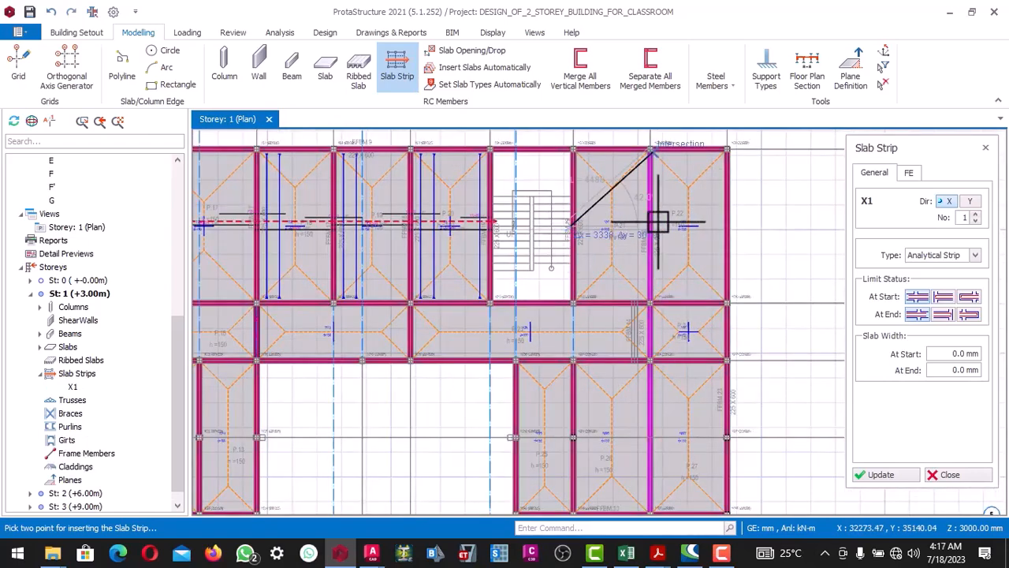
pyautogui.click(732, 227)
# Step: Insert a horizontal slab strip about 29 m long through all corridor slabs, starting just outside the building's outer edge beside slab P.14
pyautogui.scroll(-3, 726, 225)
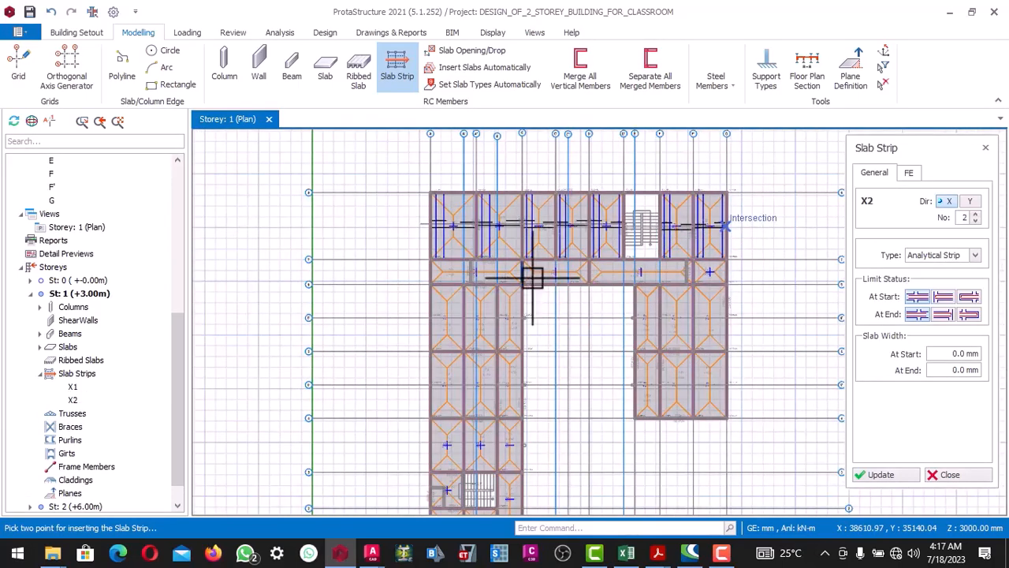
pyautogui.scroll(2, 489, 280)
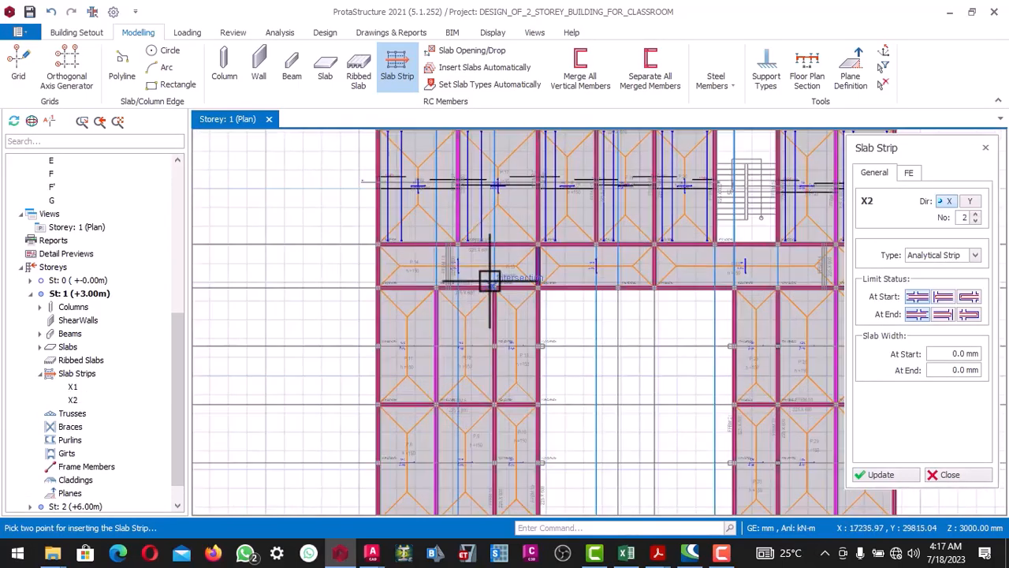
pyautogui.click(377, 245)
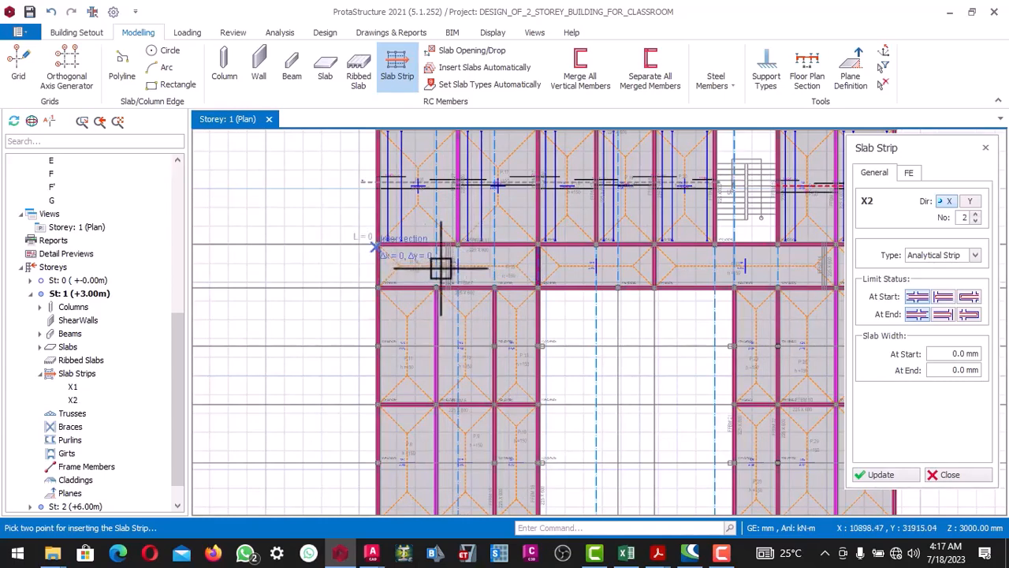
pyautogui.press('Escape')
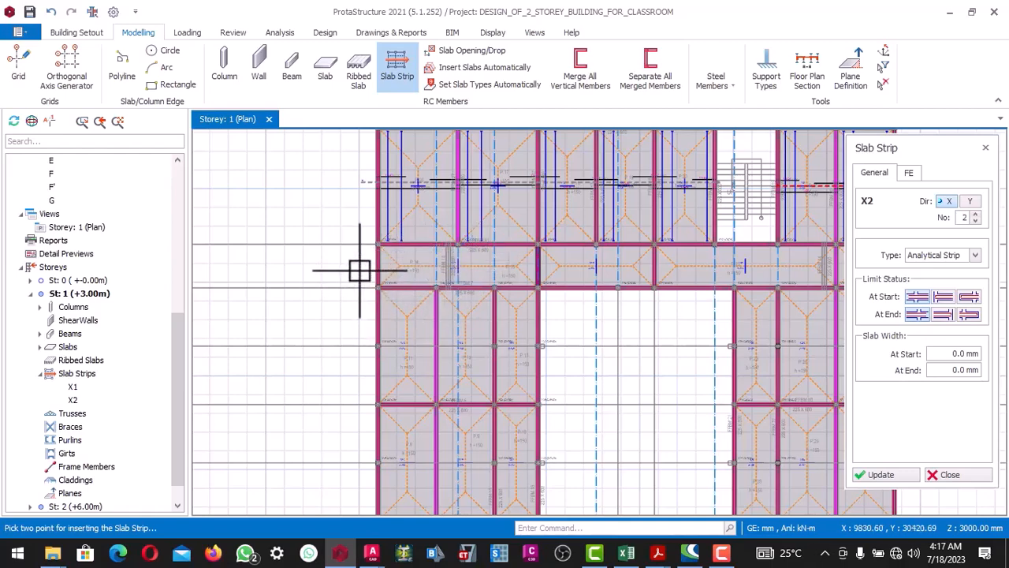
pyautogui.click(360, 270)
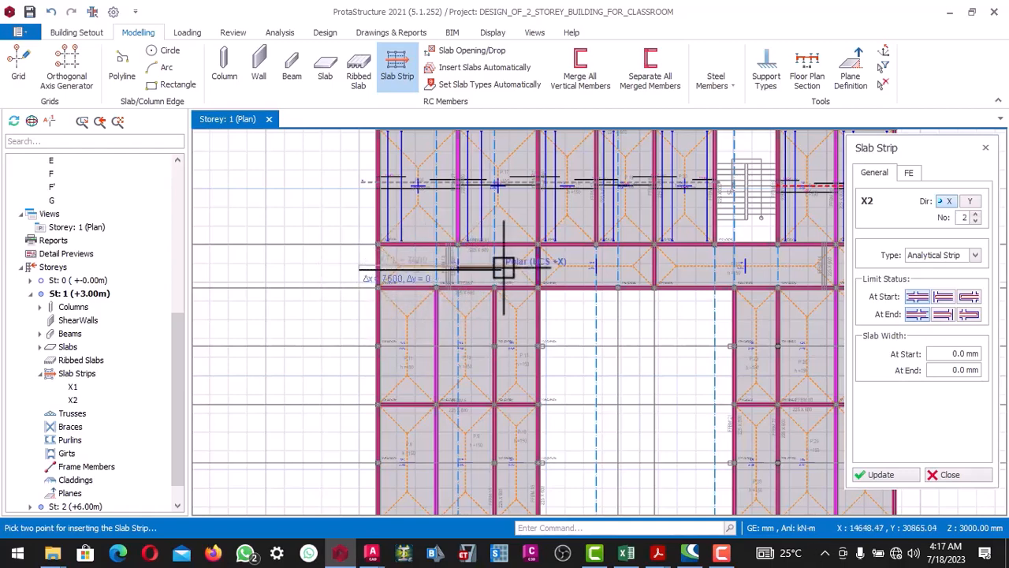
pyautogui.scroll(-2, 520, 268)
pyautogui.scroll(-1, 663, 269)
pyautogui.scroll(3, 714, 268)
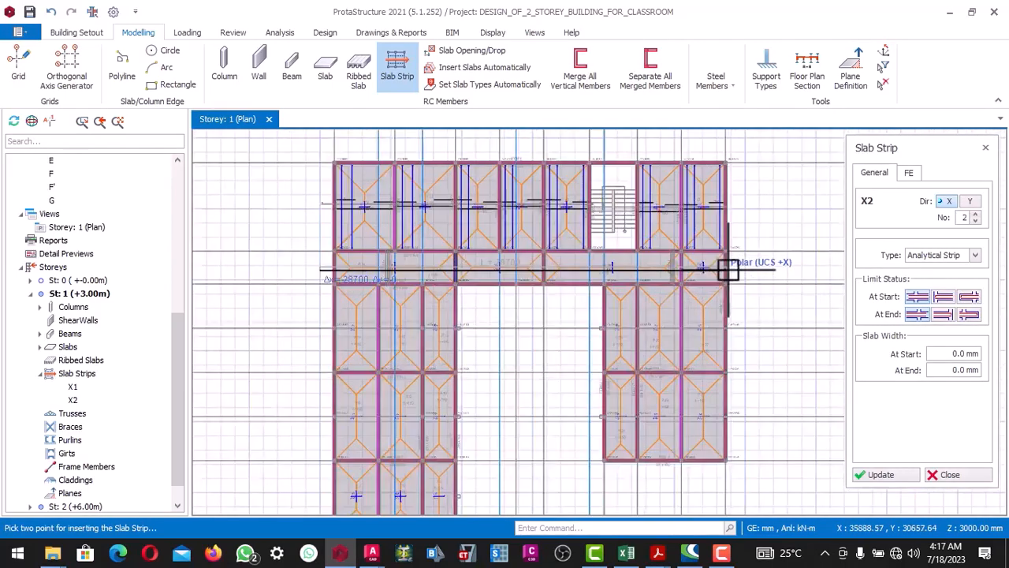
pyautogui.click(731, 272)
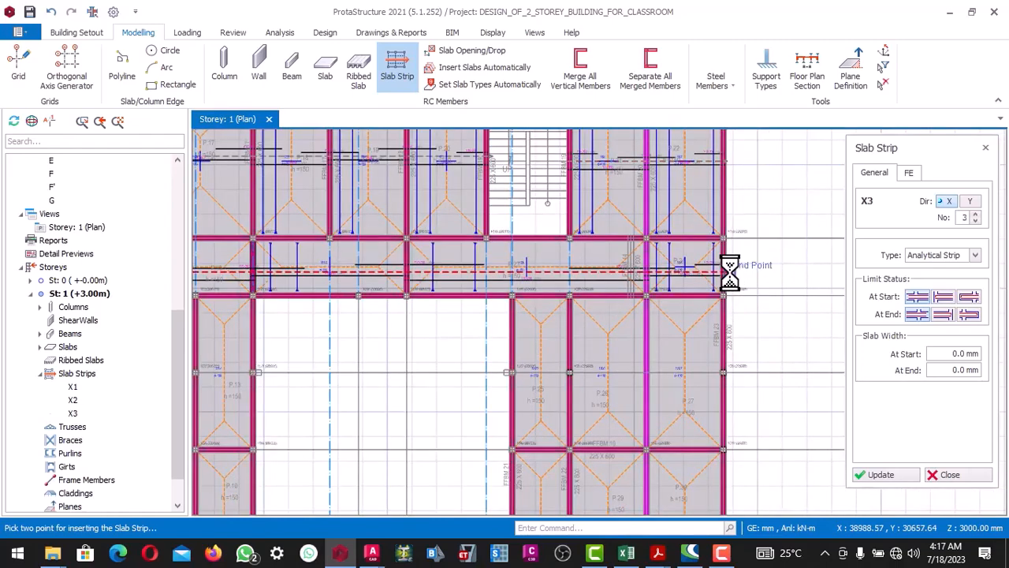
# Step: Insert a horizontal slab strip across slabs P.11, P.12 and P.13 at mid-height, just below the corridor
pyautogui.scroll(-3, 608, 297)
pyautogui.scroll(3, 518, 329)
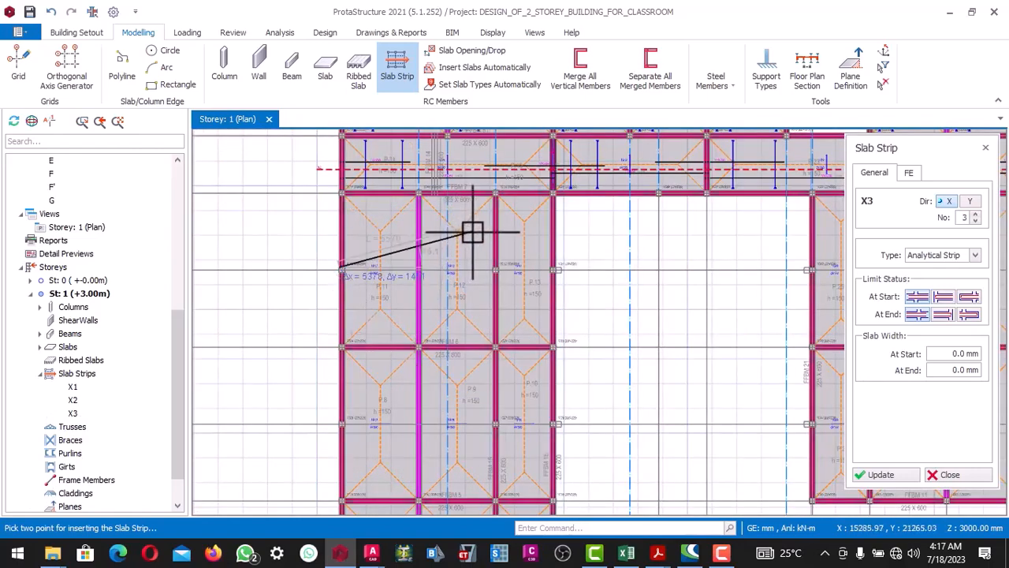
pyautogui.click(561, 266)
# Step: Examine the reinforcement drawn by the strip across slabs P.11 to P.13 and the slabs in both wings still without strips
pyautogui.scroll(-3, 496, 277)
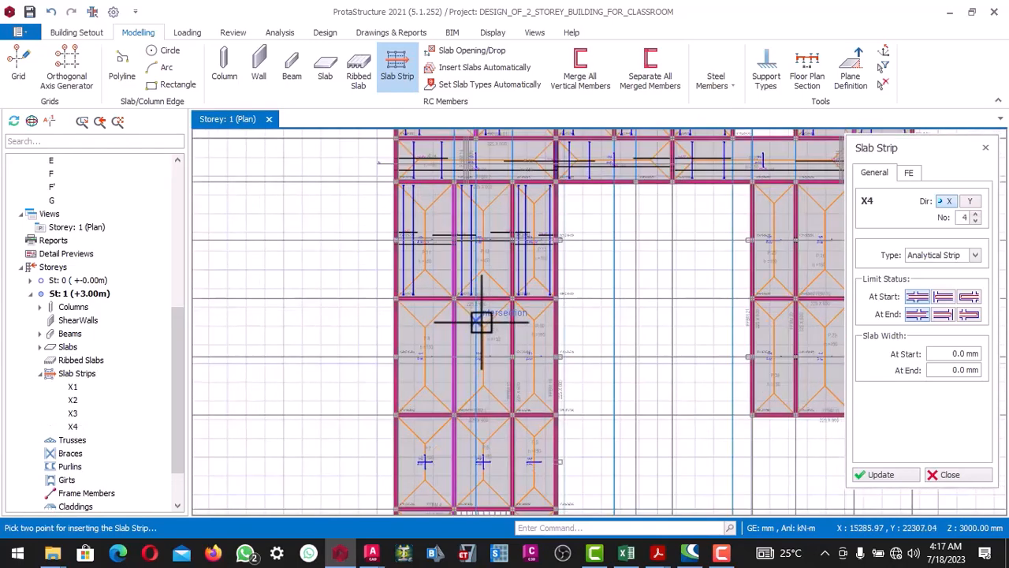
pyautogui.scroll(2, 467, 314)
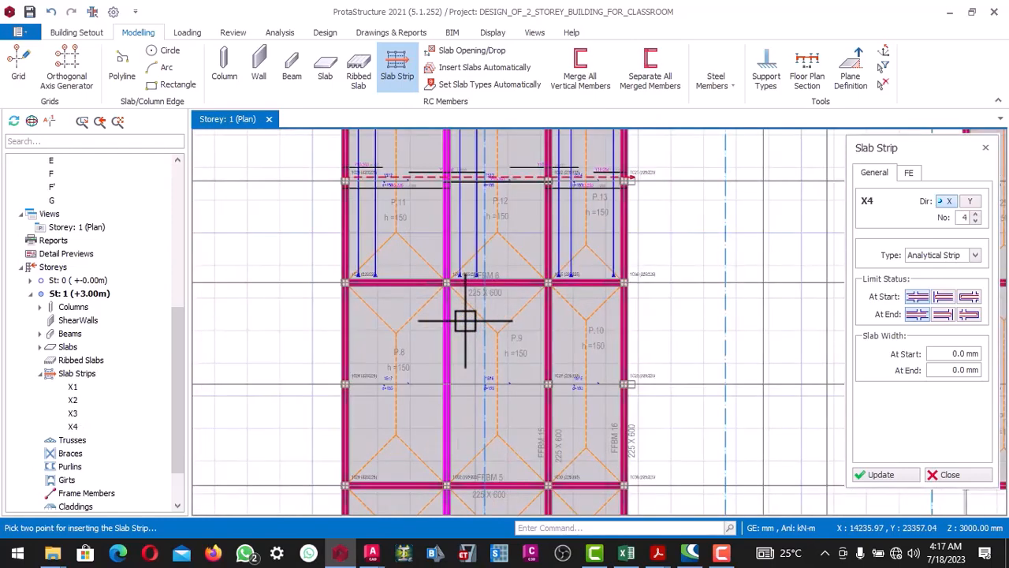
pyautogui.scroll(-3, 423, 317)
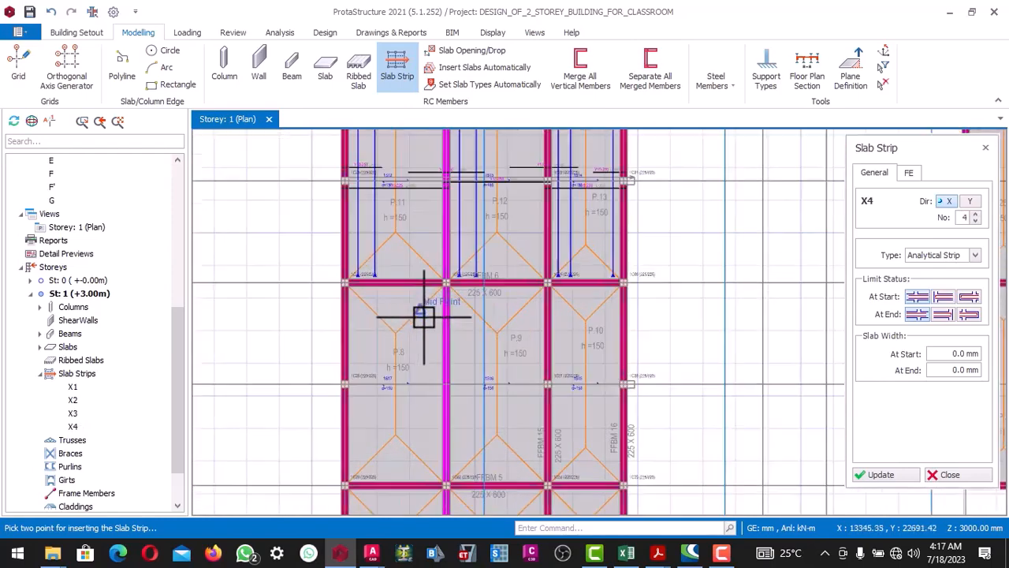
pyautogui.scroll(1, 387, 311)
pyautogui.scroll(-1, 387, 310)
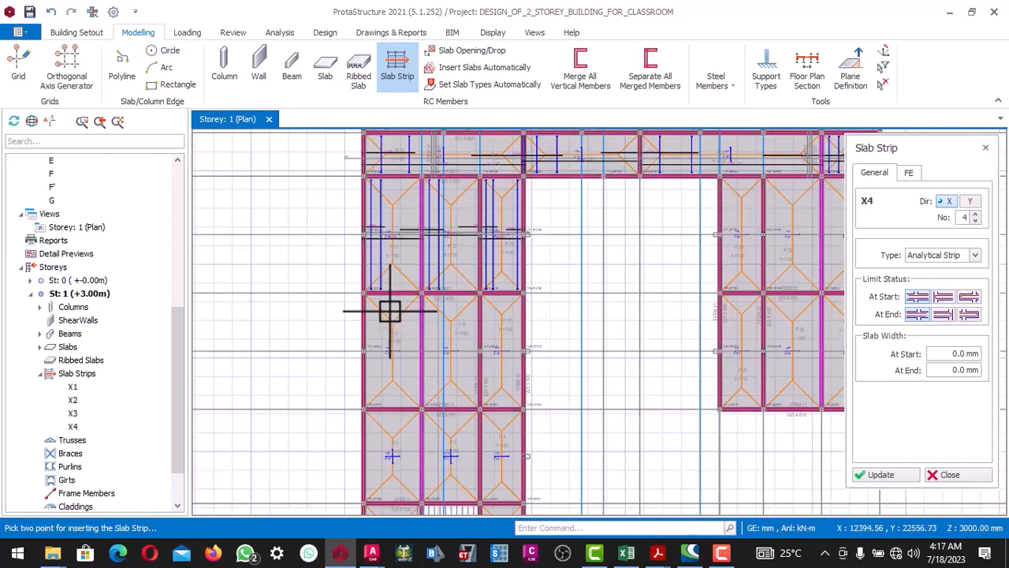
pyautogui.scroll(3, 405, 229)
pyautogui.scroll(-3, 423, 276)
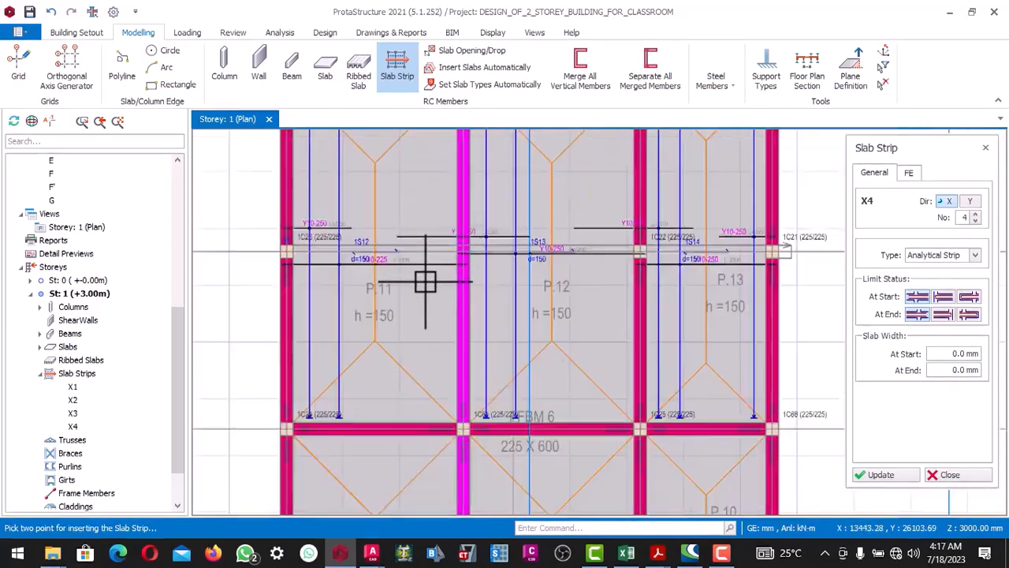
pyautogui.scroll(2, 485, 252)
pyautogui.scroll(-2, 457, 243)
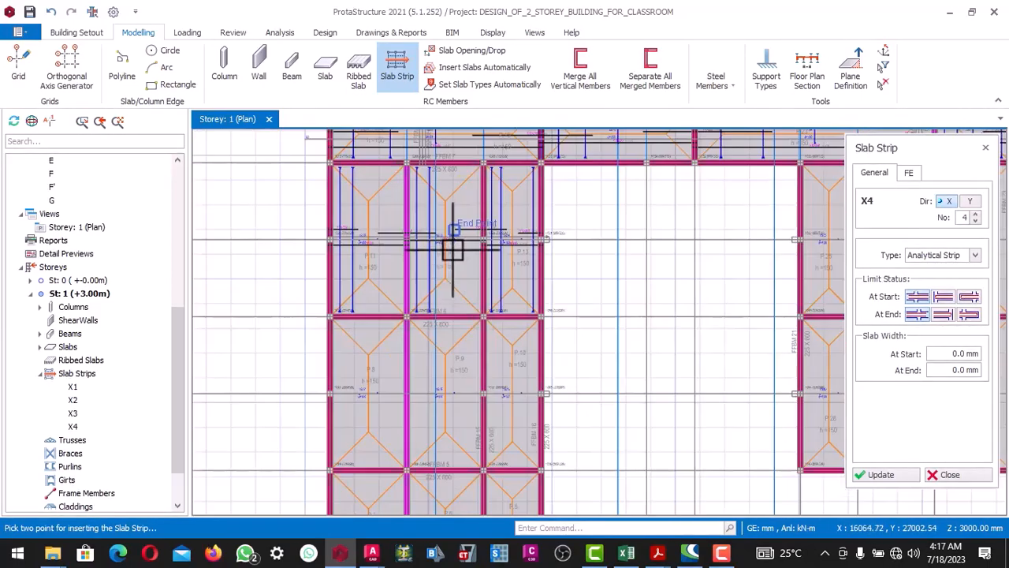
pyautogui.scroll(-2, 385, 303)
pyautogui.scroll(3, 571, 278)
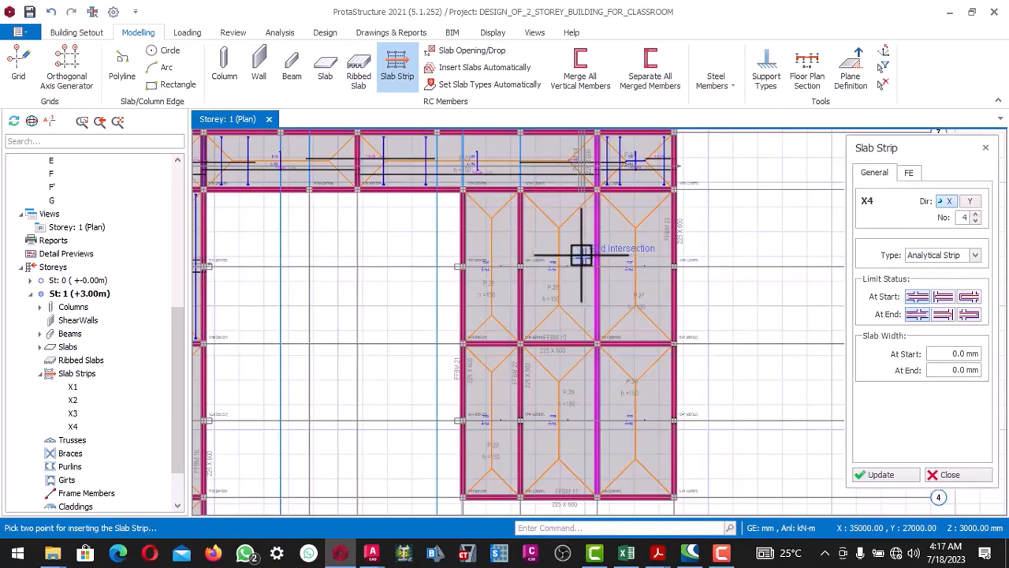
# Step: Insert a horizontal slab strip across slabs P.25, P.26 and P.27, above their mid-height, extending just past beam FFBM 23
pyautogui.scroll(-1, 458, 255)
pyautogui.scroll(2, 450, 267)
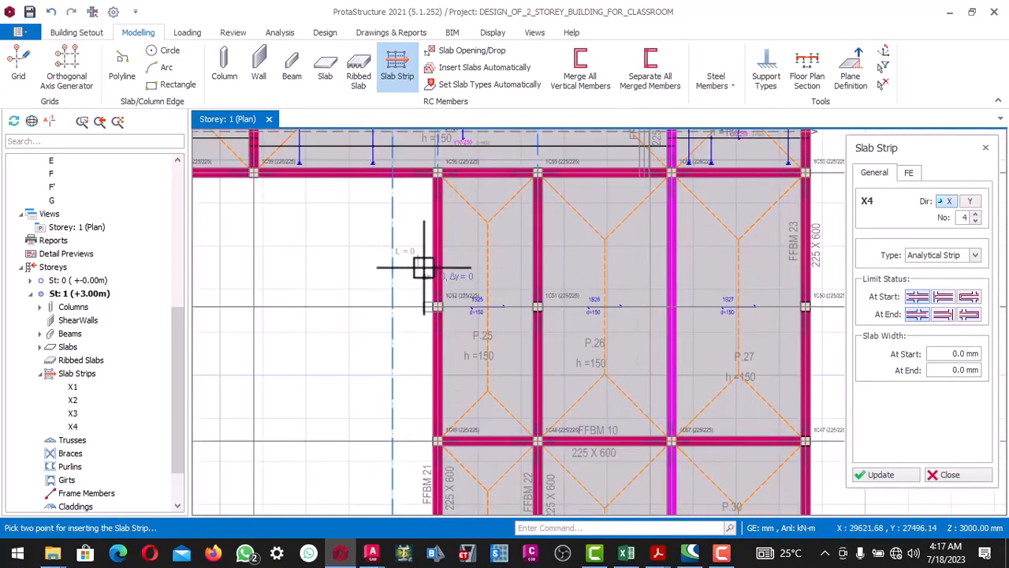
pyautogui.scroll(-1, 651, 266)
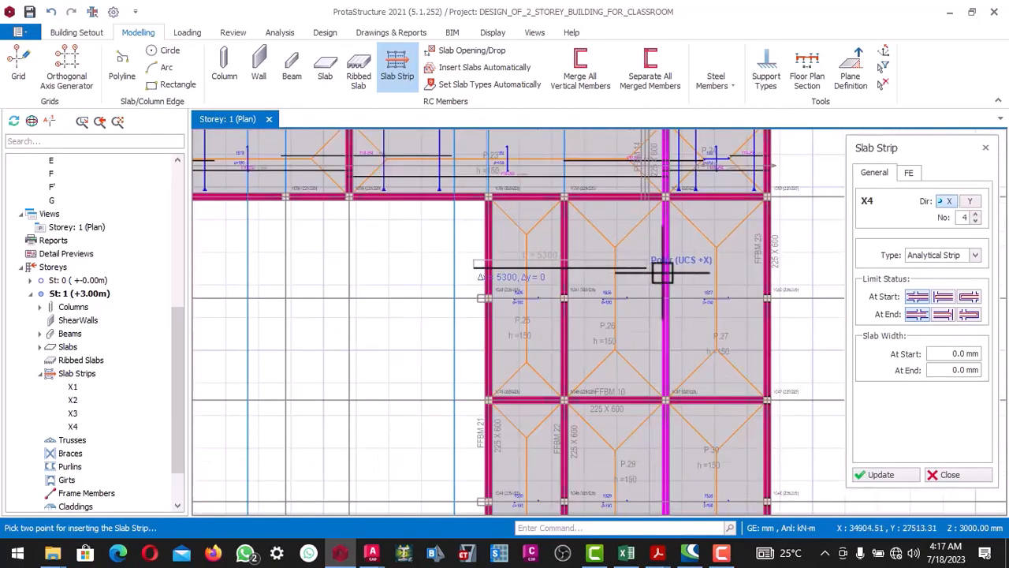
pyautogui.click(780, 272)
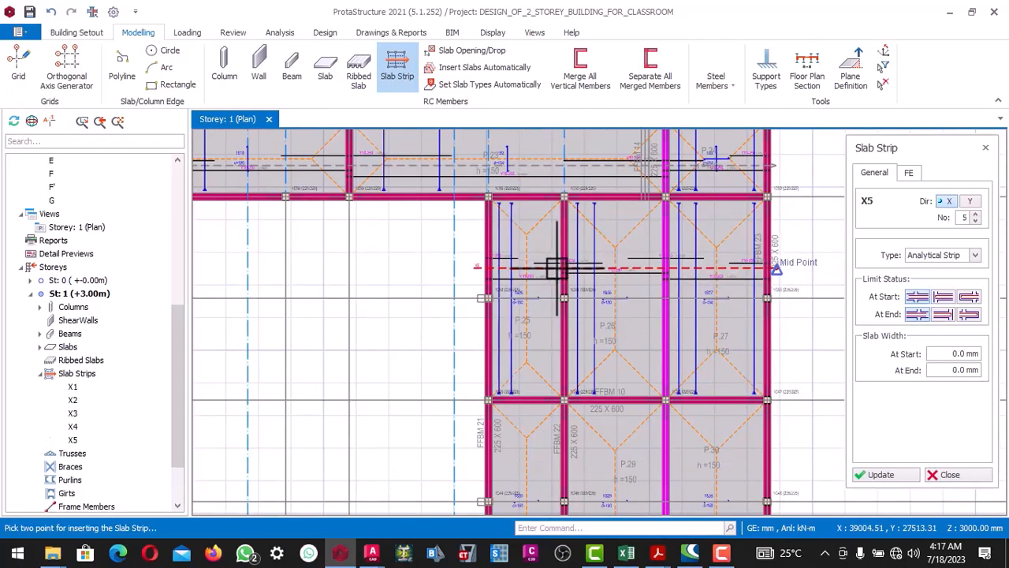
# Step: Insert a horizontal slab strip across slabs P.8, P.9 and P.10 at about mid-height, between the wing's outer edge beams
pyautogui.scroll(-4, 514, 259)
pyautogui.scroll(5, 446, 313)
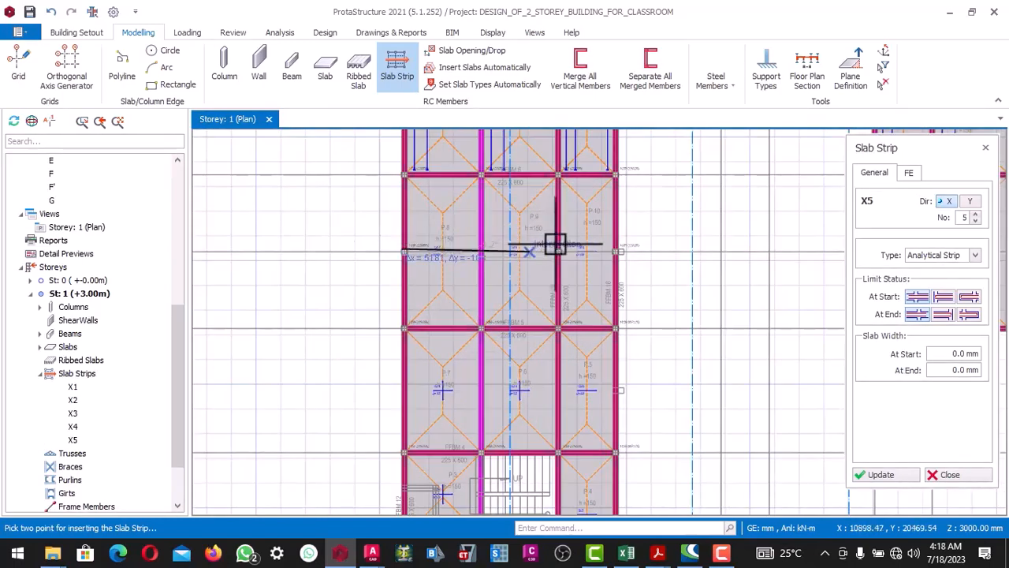
pyautogui.click(621, 242)
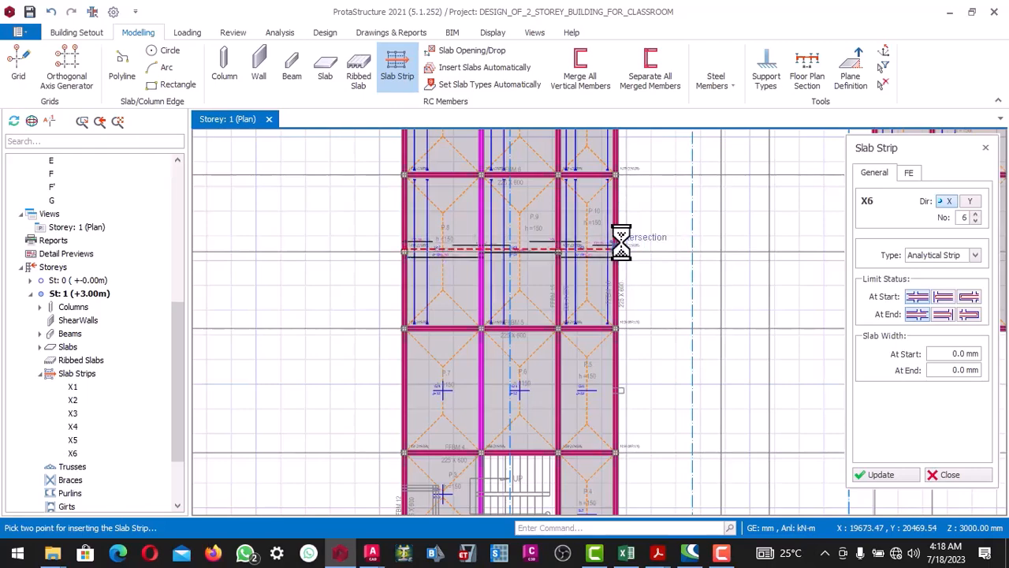
# Step: Insert a horizontal slab strip across slabs P.5, P.6 and P.7 near mid-height, starting just outside the wing's courtyard edge
pyautogui.scroll(-4, 518, 255)
pyautogui.scroll(4, 516, 304)
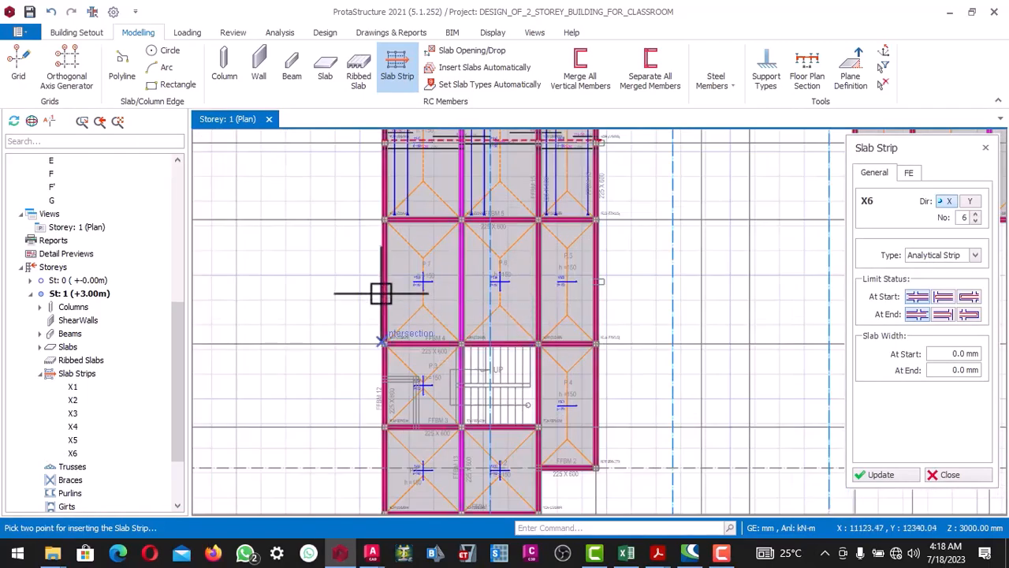
pyautogui.click(384, 342)
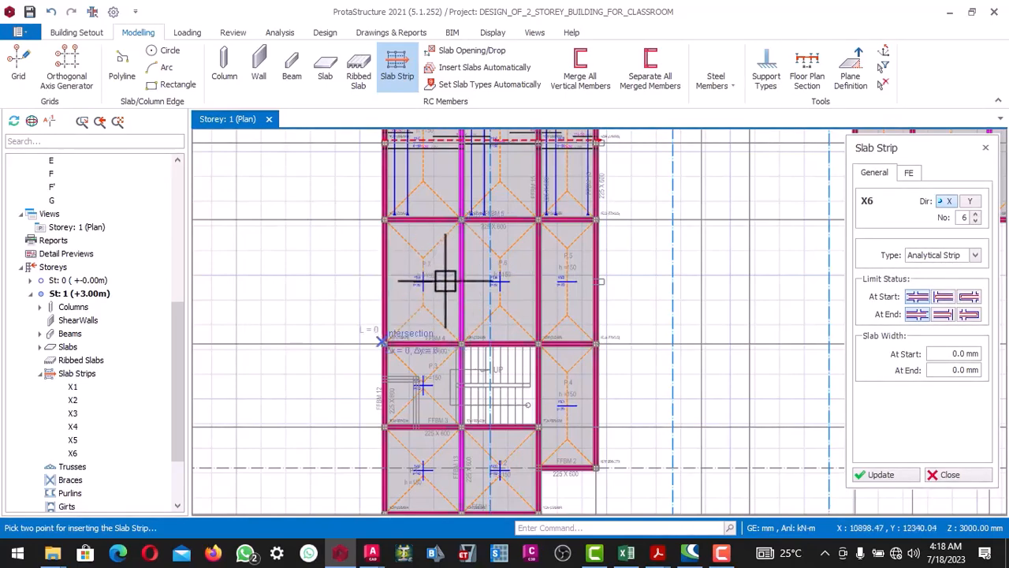
pyautogui.click(376, 269)
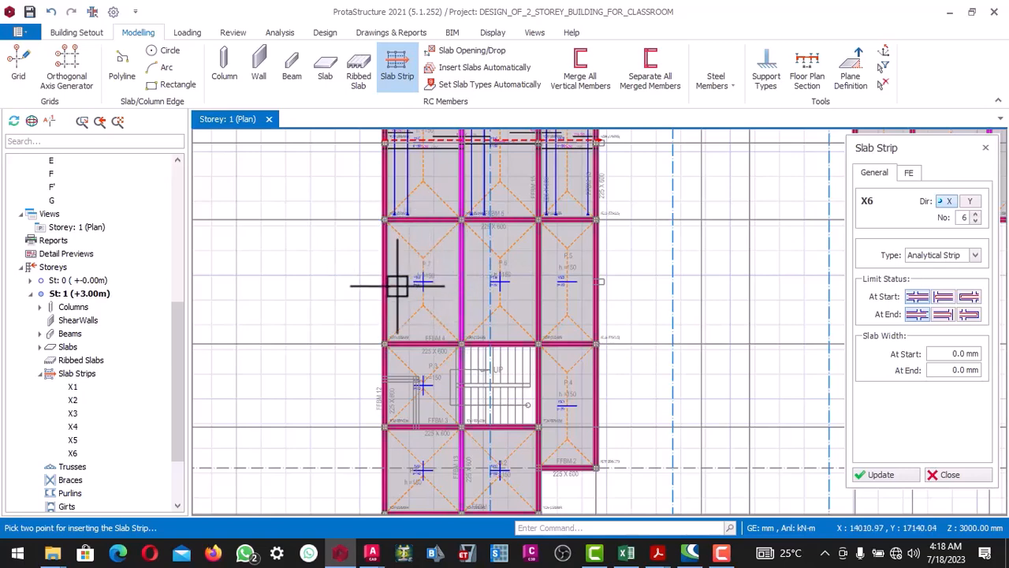
pyautogui.click(614, 274)
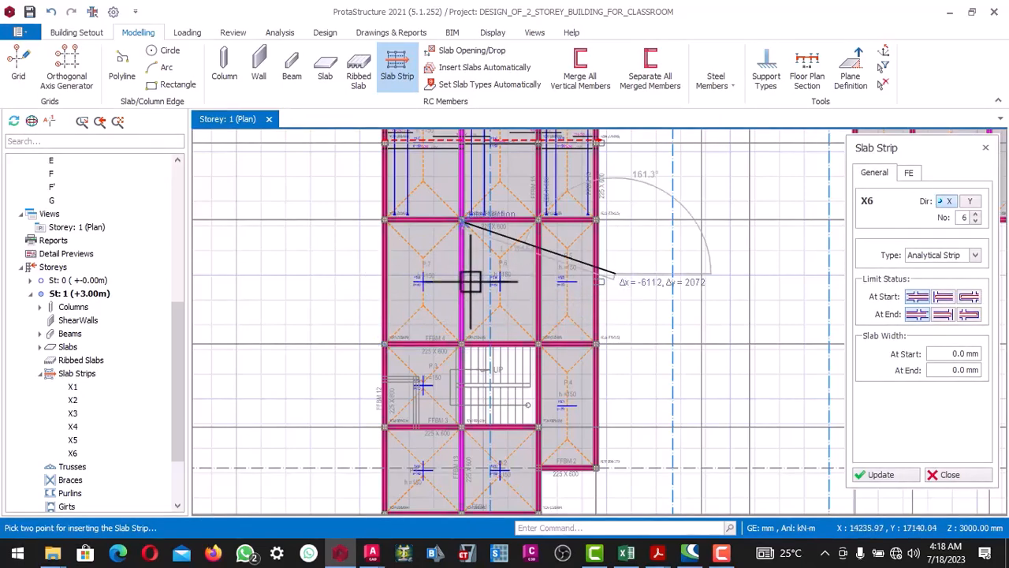
pyautogui.click(381, 275)
# Step: Insert a horizontal slab strip across slab P.3, from just inside the stair opening to just outside beam FFBM 12
pyautogui.scroll(-3, 383, 275)
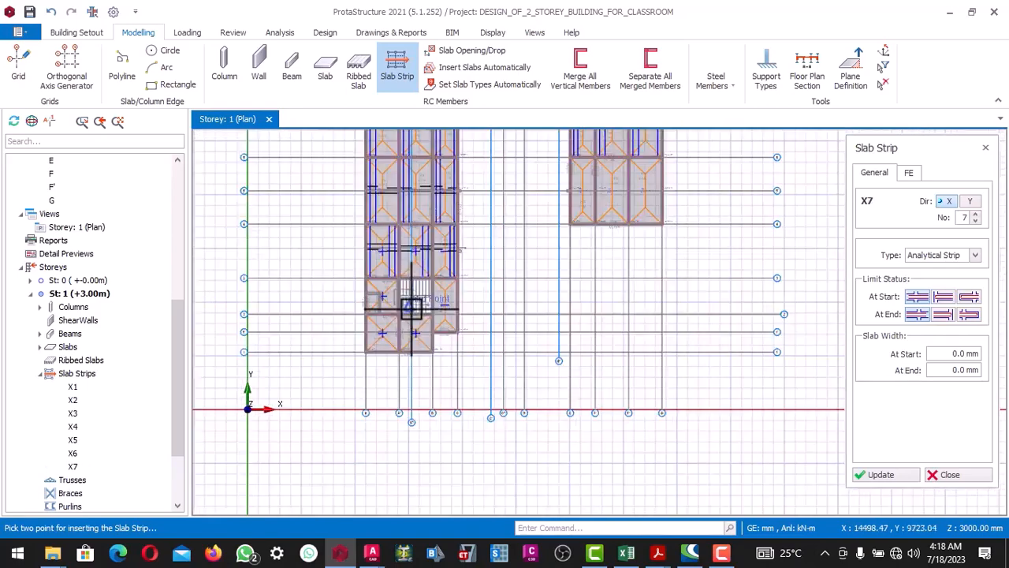
pyautogui.scroll(2, 408, 308)
pyautogui.scroll(2, 355, 299)
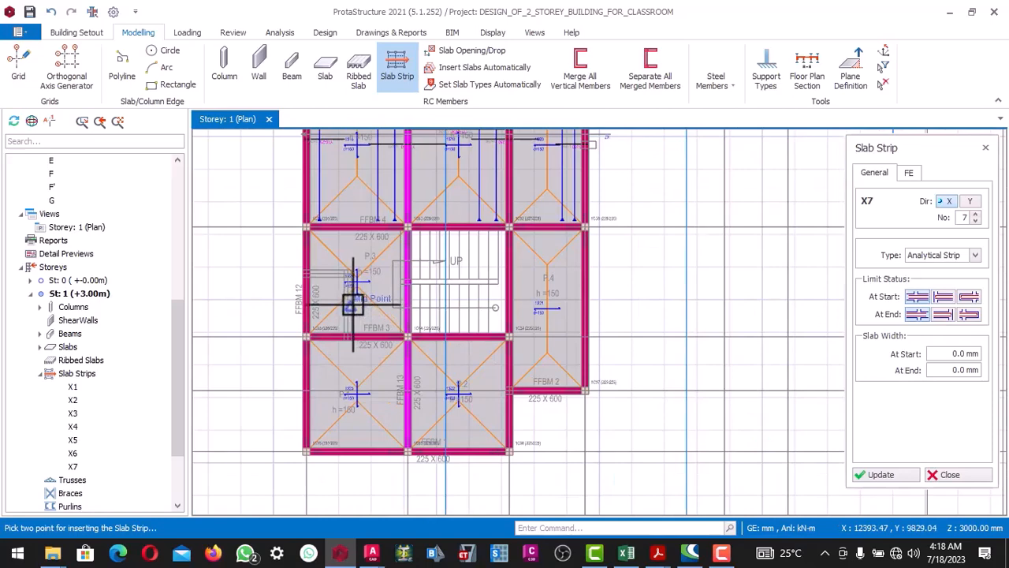
pyautogui.click(294, 279)
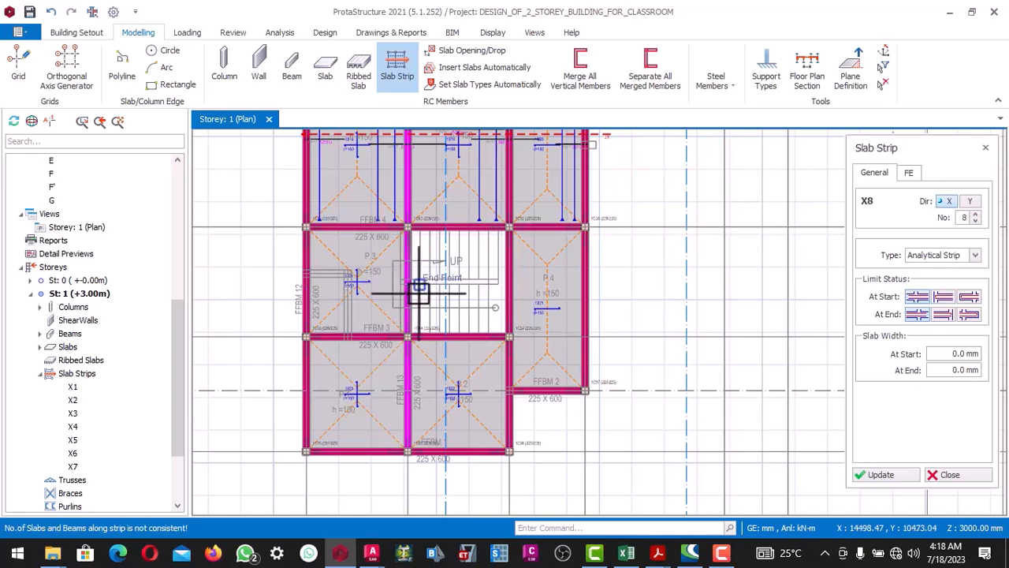
pyautogui.click(417, 280)
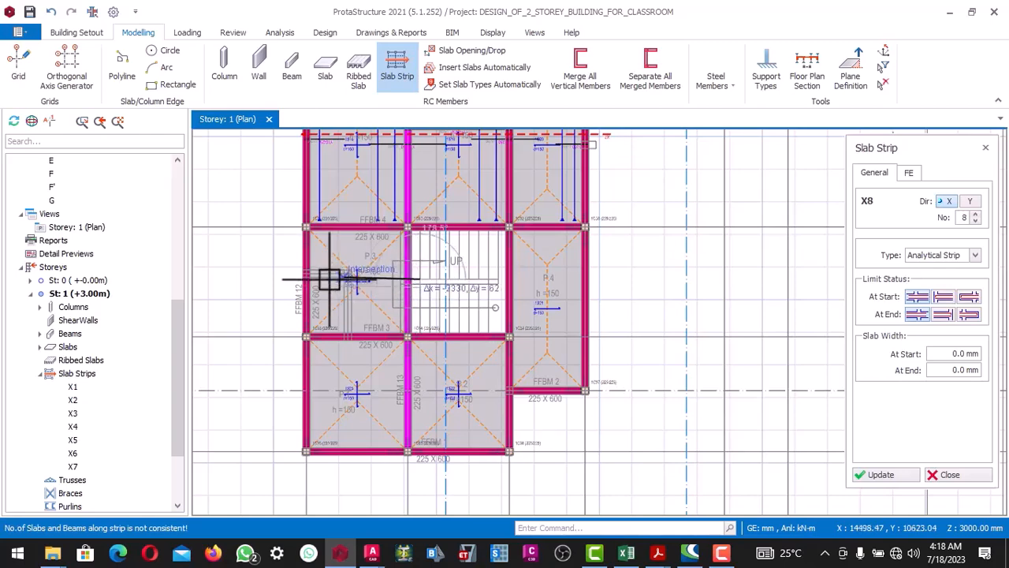
pyautogui.click(299, 277)
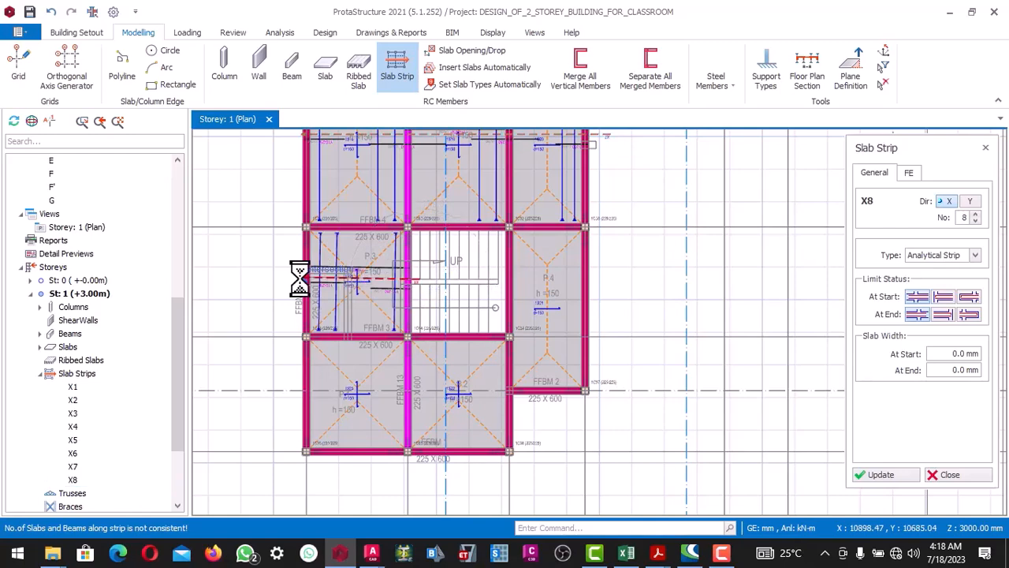
# Step: Insert a horizontal slab strip about 2.8 m long across slab P.4, from outside its outer edge to the stair opening
pyautogui.scroll(2, 734, 265)
pyautogui.scroll(-2, 488, 269)
pyautogui.scroll(2, 446, 276)
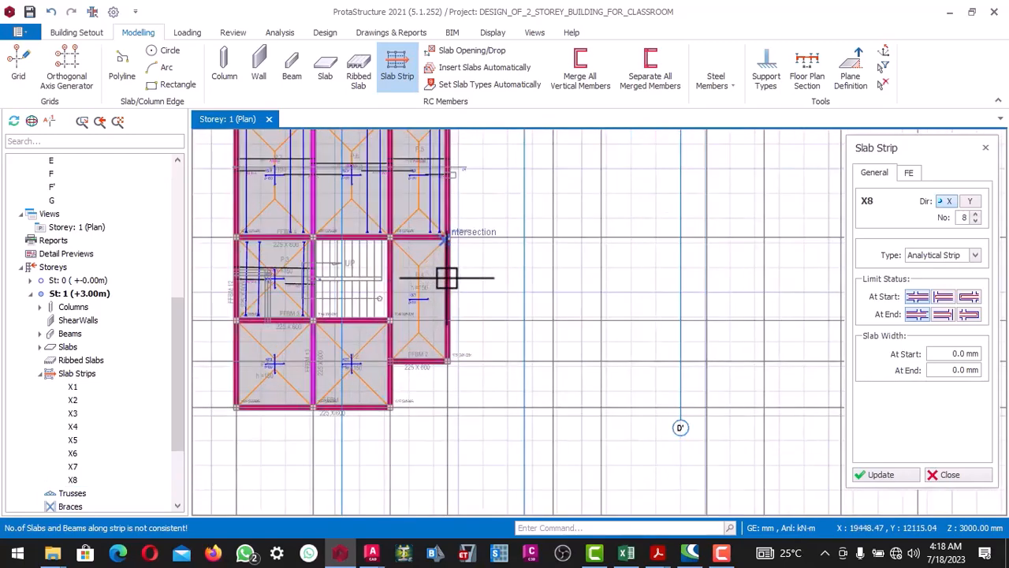
pyautogui.click(466, 278)
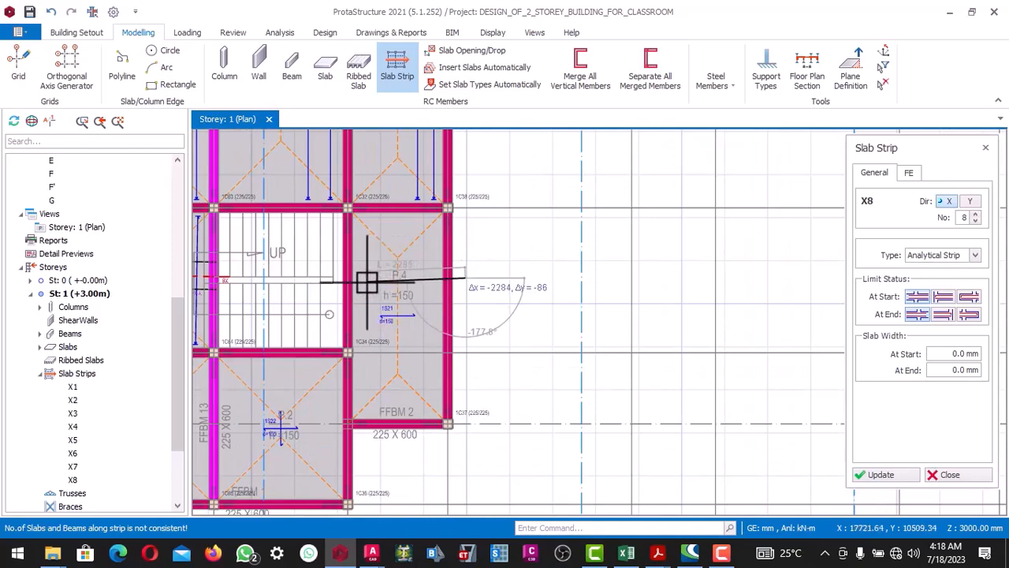
pyautogui.click(344, 277)
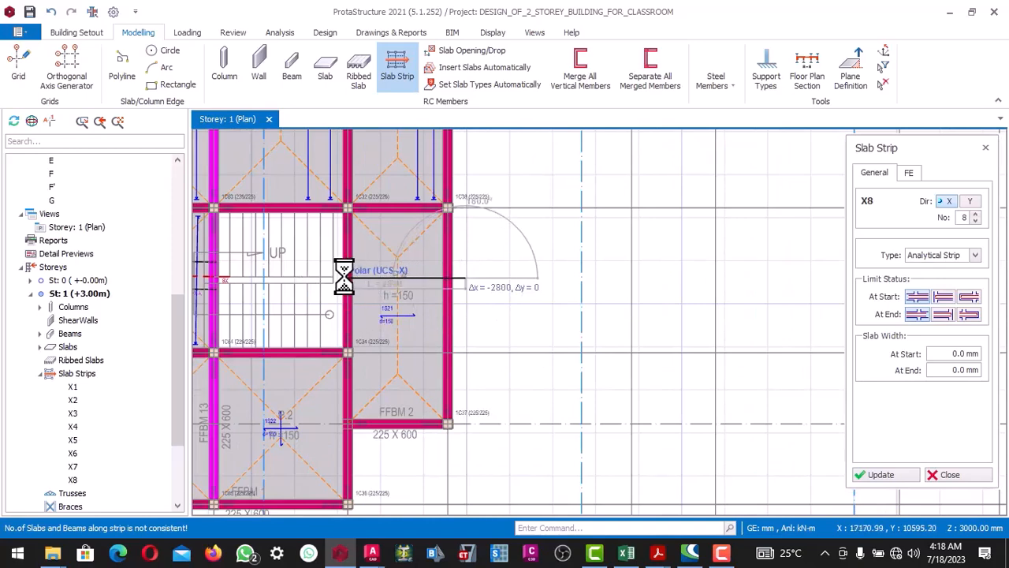
# Step: Insert a horizontal slab strip across the two end slabs of the wing below the stair opening, including slab P.2
pyautogui.scroll(-6, 418, 274)
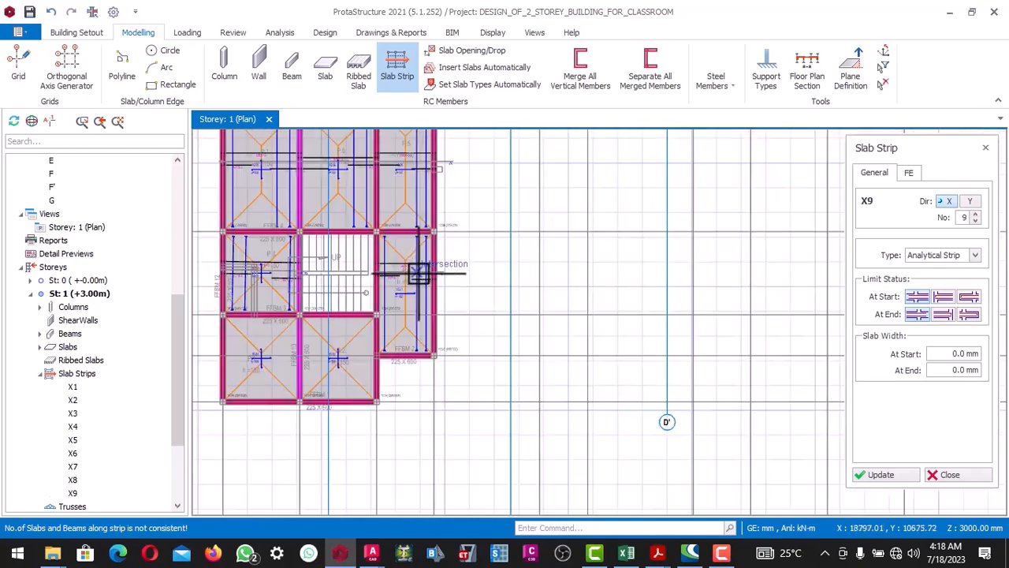
pyautogui.scroll(3, 304, 336)
pyautogui.scroll(2, 327, 323)
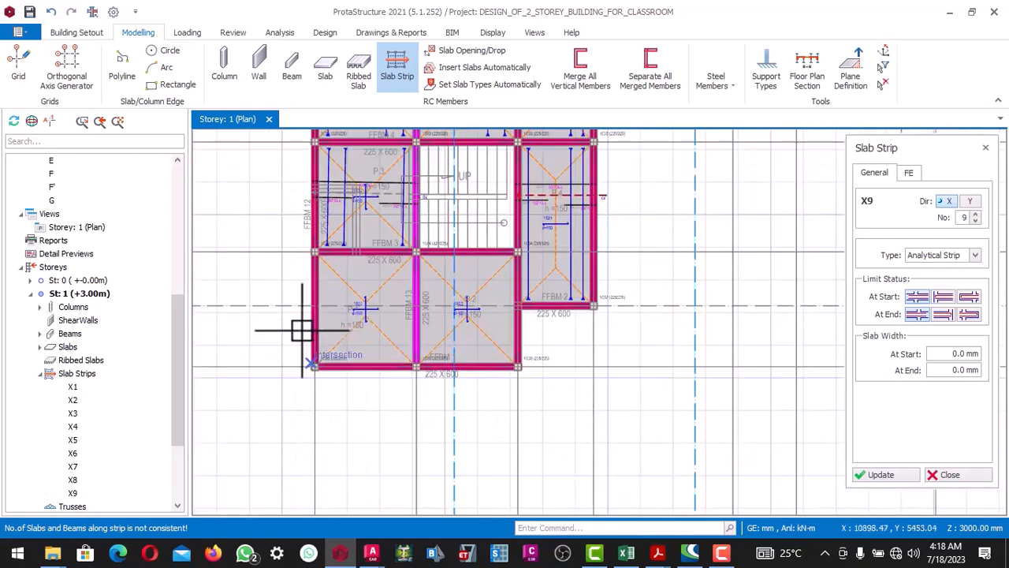
pyautogui.click(523, 321)
# Step: Insert a horizontal slab strip across slabs P.28, P.29 and P.30 near mid-height, between the shorter wing's outer edges
pyautogui.scroll(-6, 421, 323)
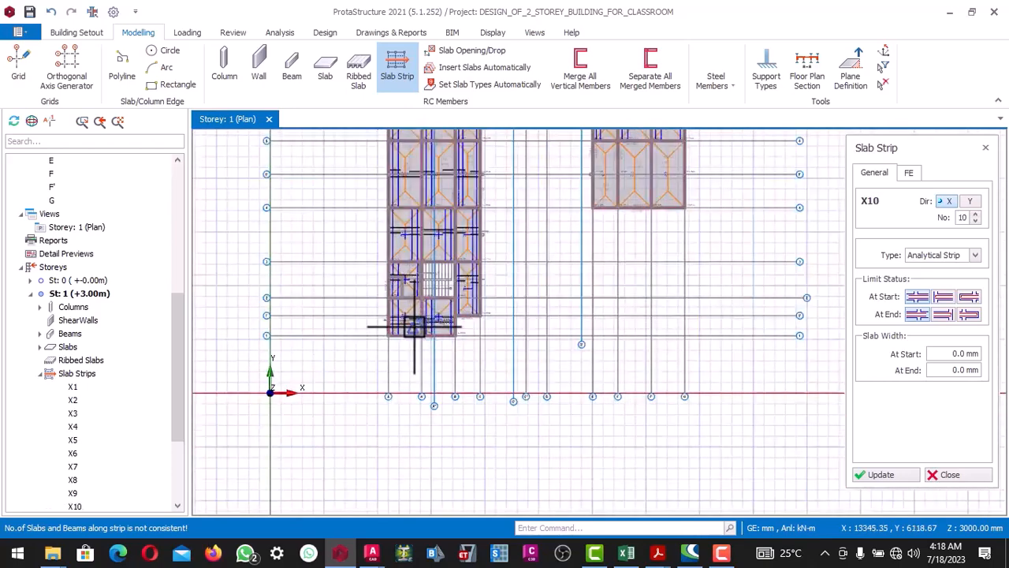
pyautogui.scroll(6, 530, 215)
pyautogui.scroll(-3, 380, 273)
pyautogui.scroll(3, 377, 273)
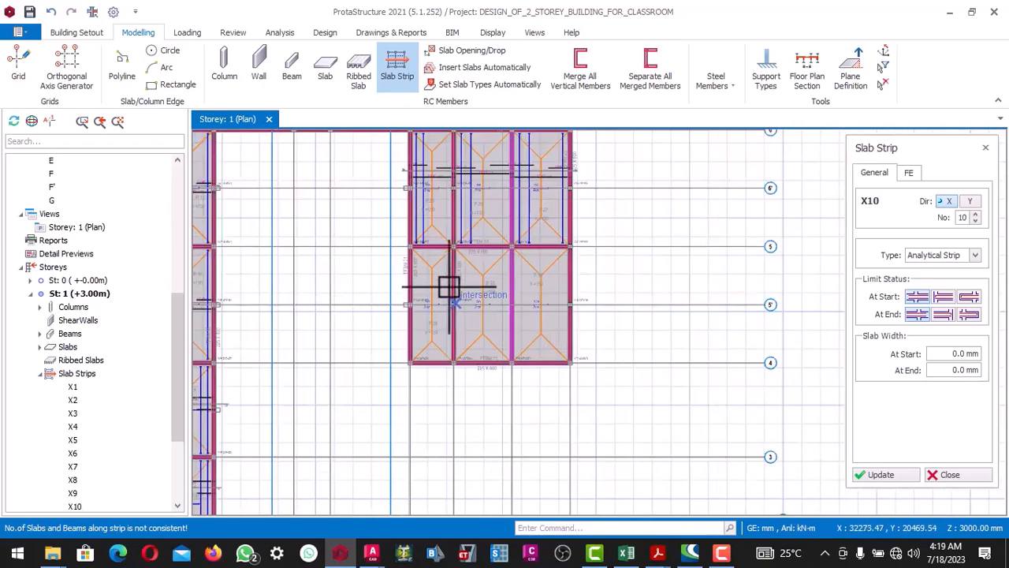
pyautogui.click(390, 275)
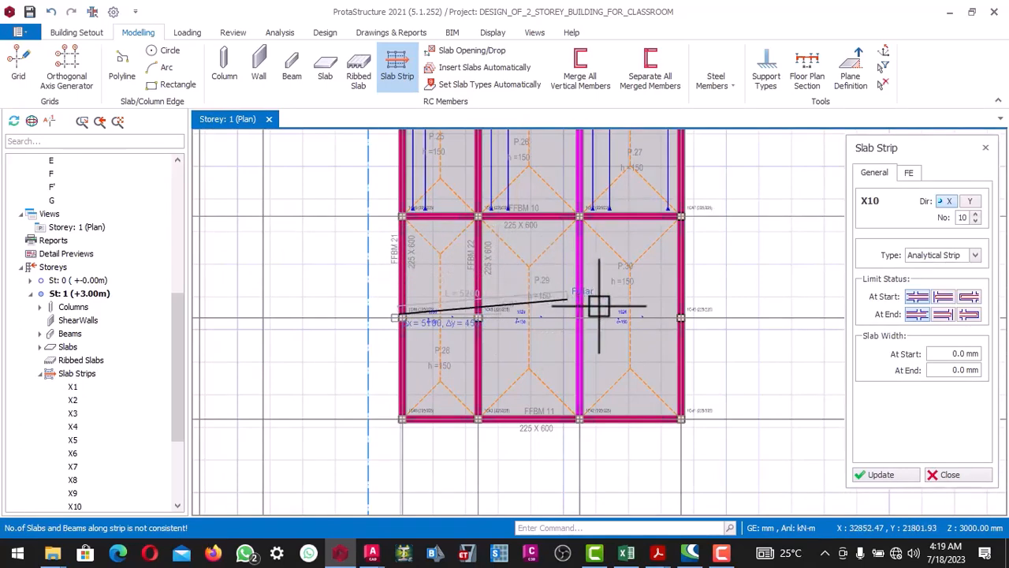
pyautogui.click(686, 313)
# Step: Examine the X-direction strips and their reinforcement across the upper row, corridor and both wings for slabs left without a strip
pyautogui.scroll(-5, 568, 322)
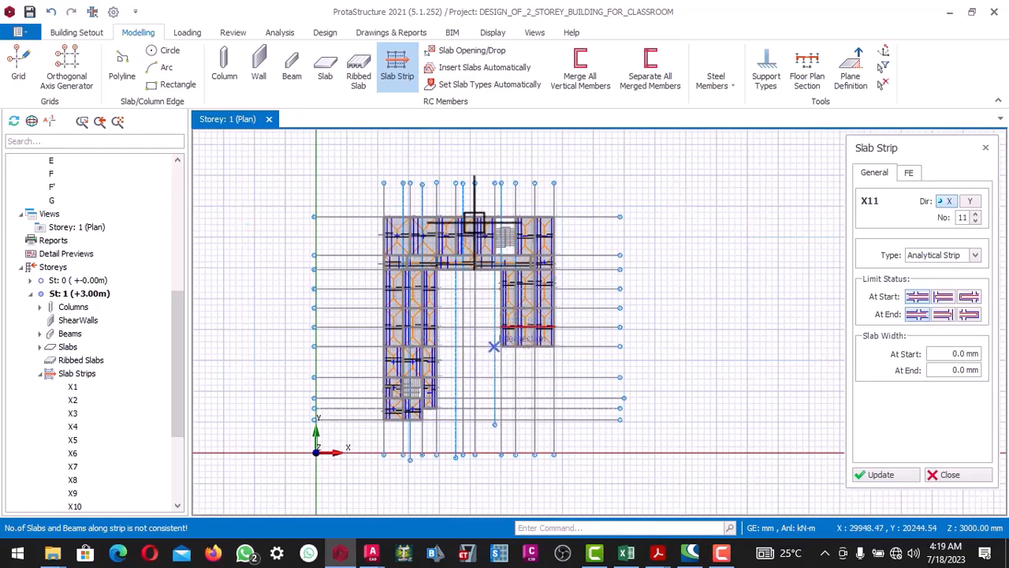
pyautogui.scroll(4, 473, 272)
pyautogui.scroll(-2, 485, 261)
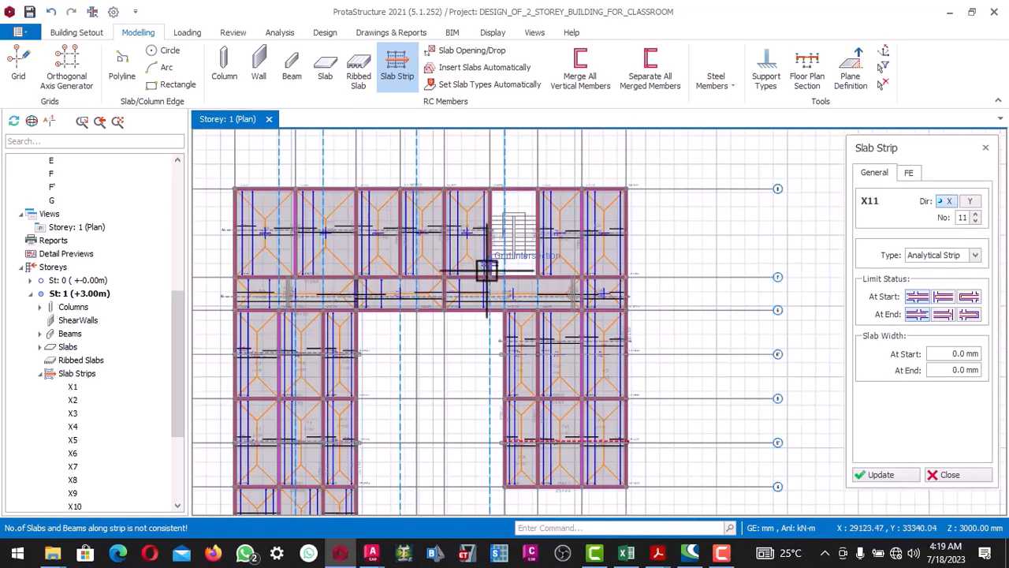
pyautogui.scroll(-3, 484, 266)
pyautogui.scroll(5, 465, 292)
pyautogui.scroll(-3, 521, 256)
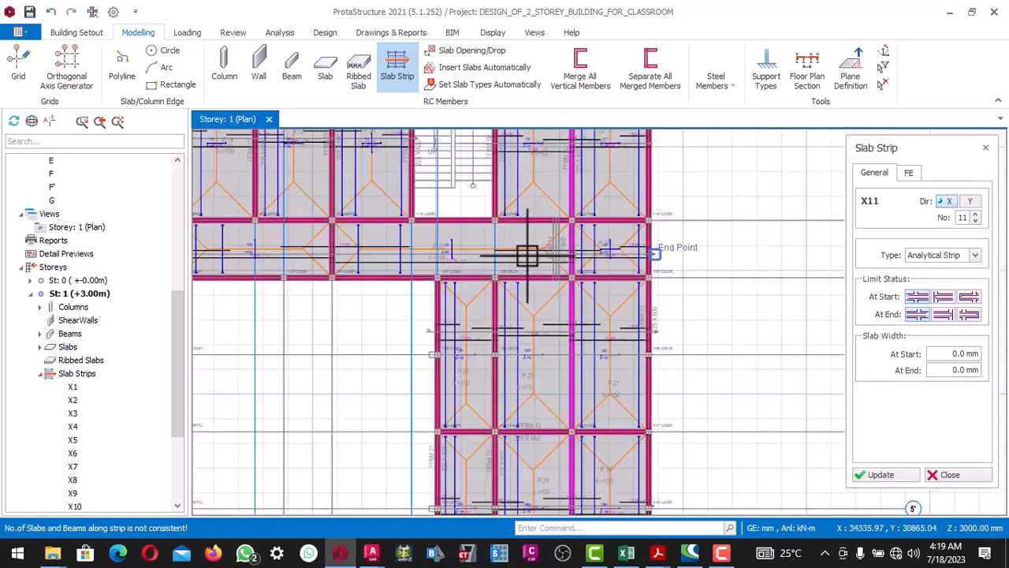
pyautogui.scroll(4, 536, 229)
pyautogui.scroll(-2, 521, 227)
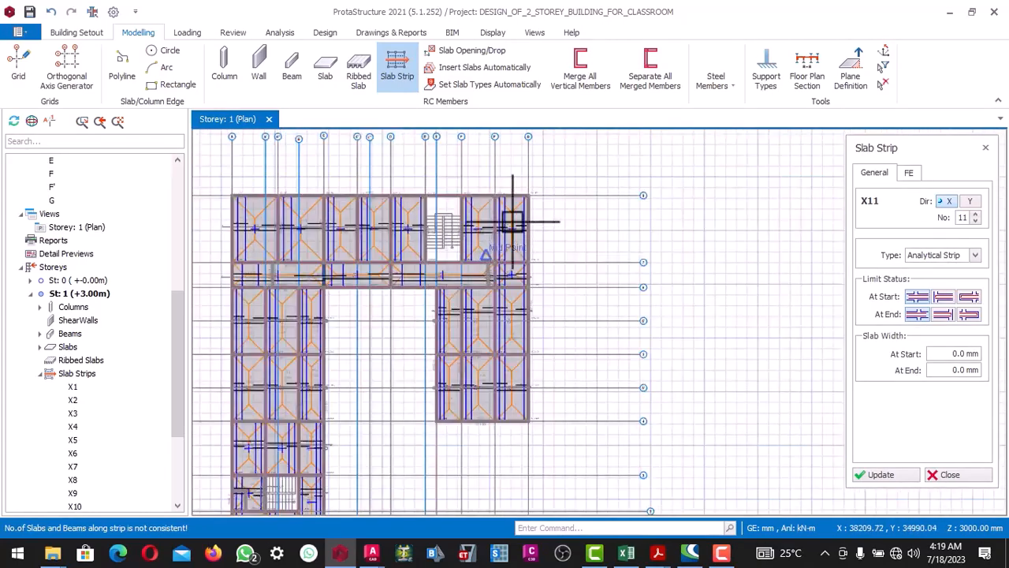
pyautogui.scroll(4, 288, 209)
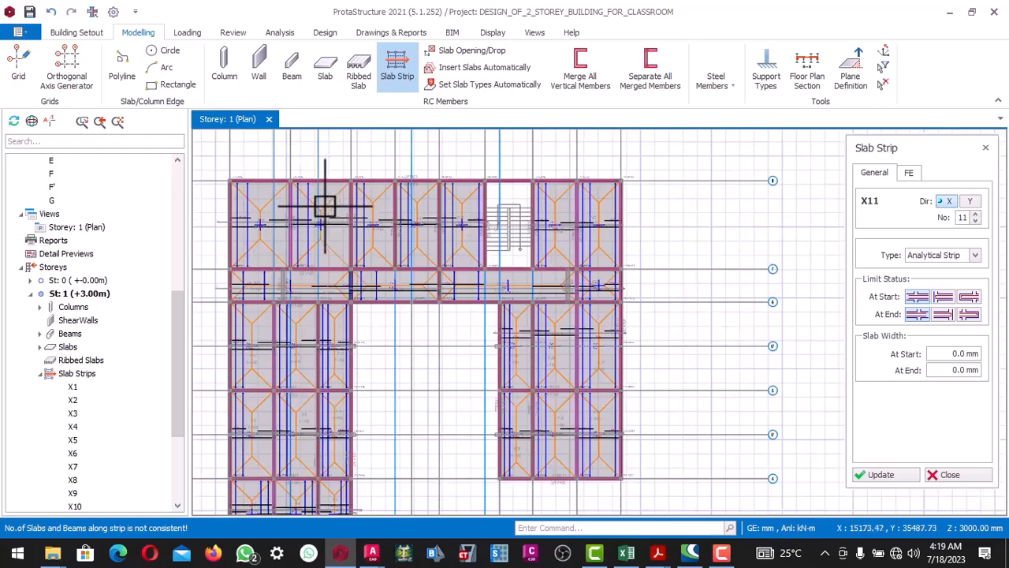
pyautogui.scroll(-4, 316, 197)
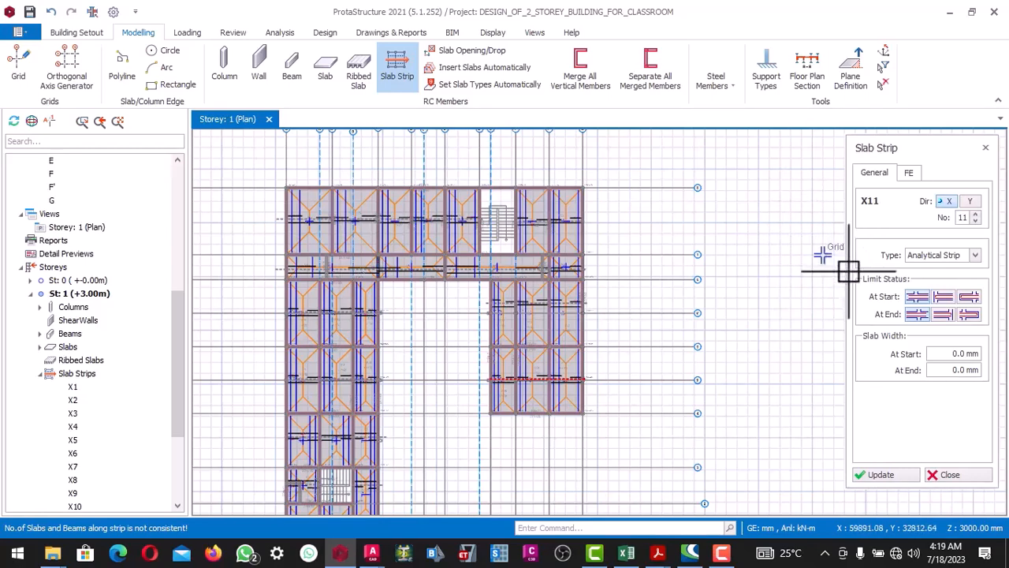
# Step: Switch to Y-direction strips and insert one about 34.8 m long through the longer wing's outermost bay, from above the upper row to beyond its end slab
pyautogui.click(972, 201)
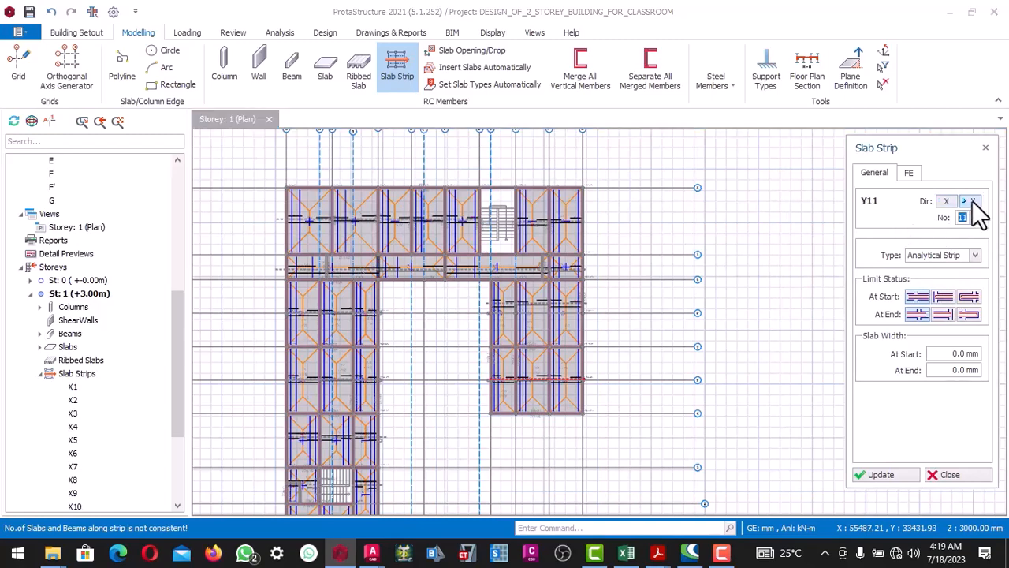
pyautogui.click(916, 298)
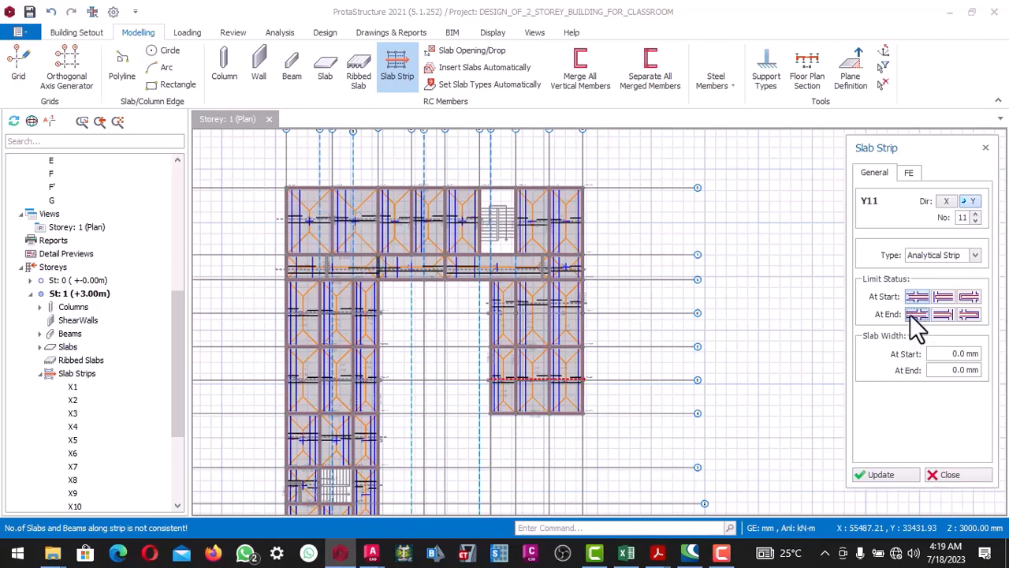
pyautogui.scroll(-1, 377, 248)
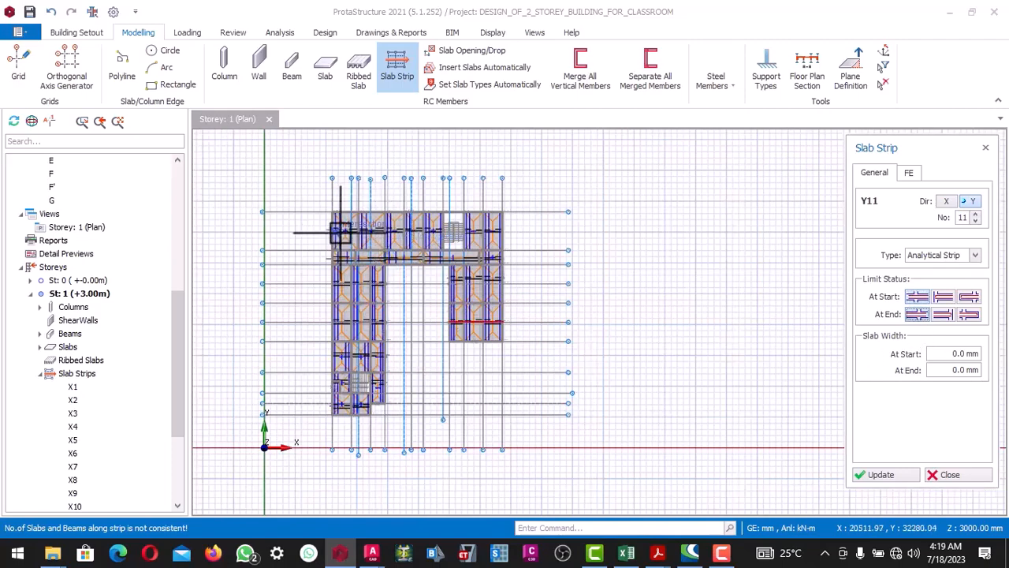
pyautogui.scroll(2, 347, 215)
pyautogui.scroll(2, 353, 179)
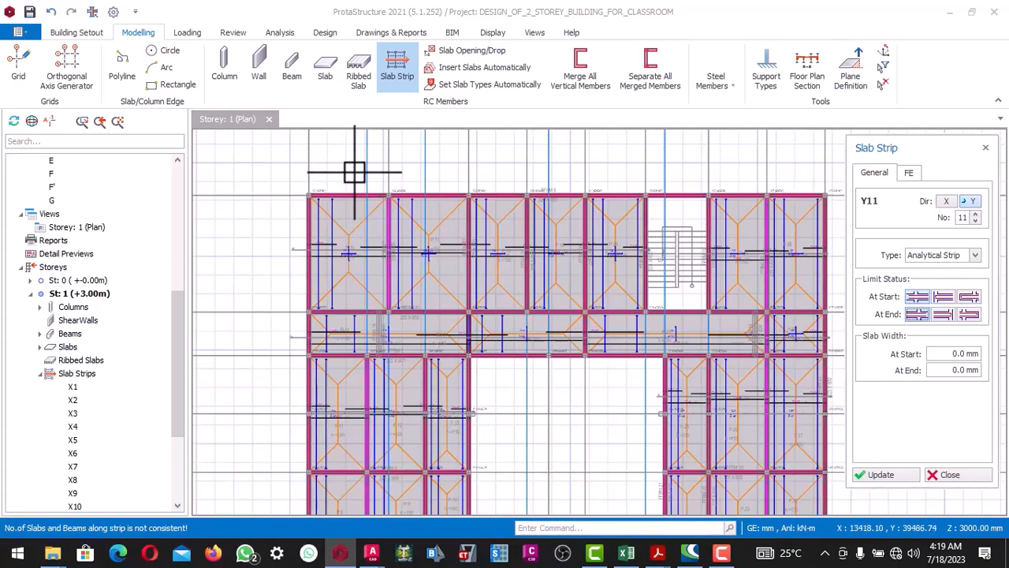
pyautogui.scroll(-1, 349, 219)
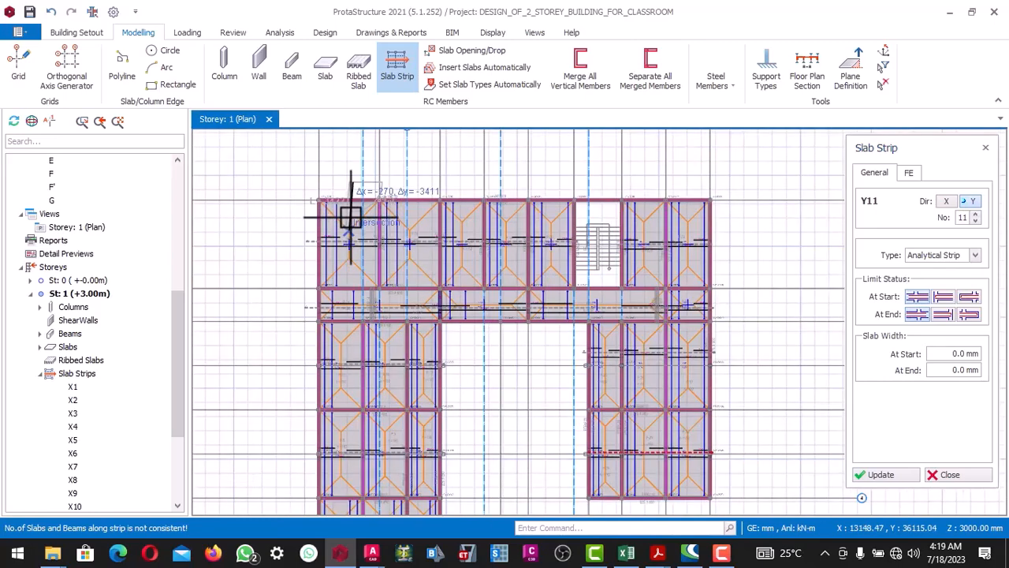
pyautogui.scroll(-1, 351, 218)
pyautogui.scroll(-1, 345, 292)
pyautogui.scroll(1, 344, 327)
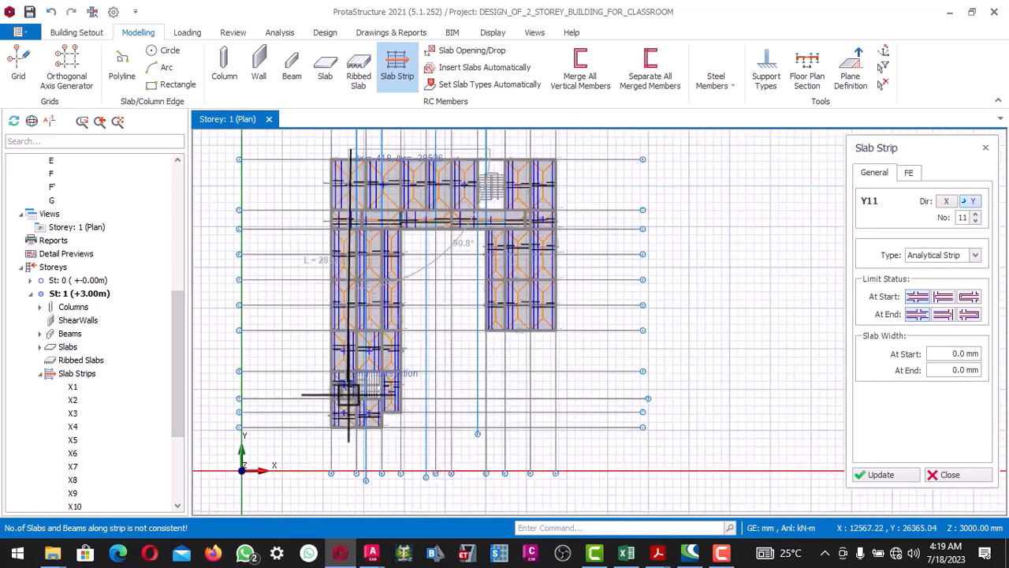
pyautogui.scroll(1, 347, 394)
pyautogui.scroll(-1, 354, 344)
pyautogui.scroll(1, 355, 361)
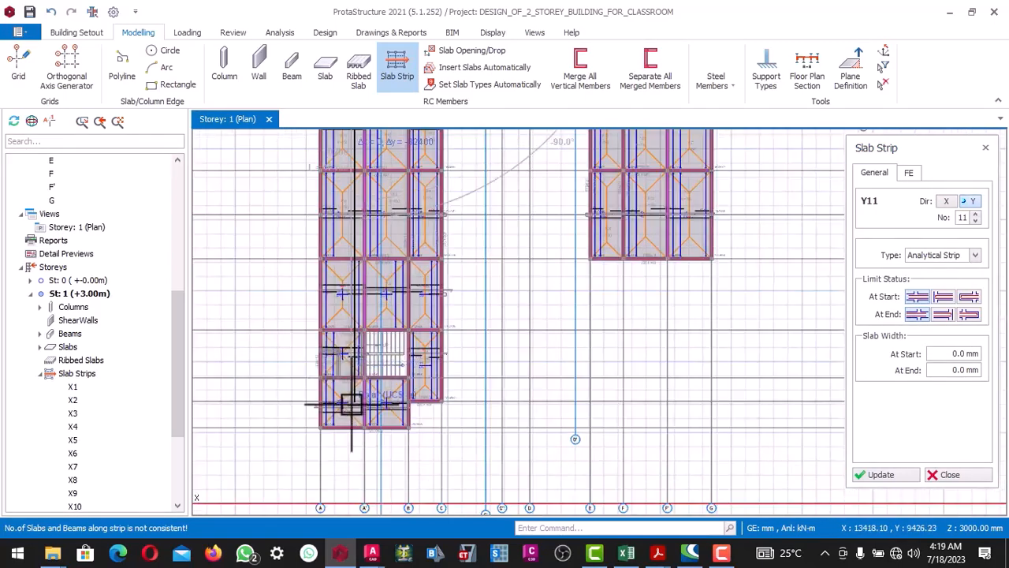
pyautogui.scroll(1, 352, 405)
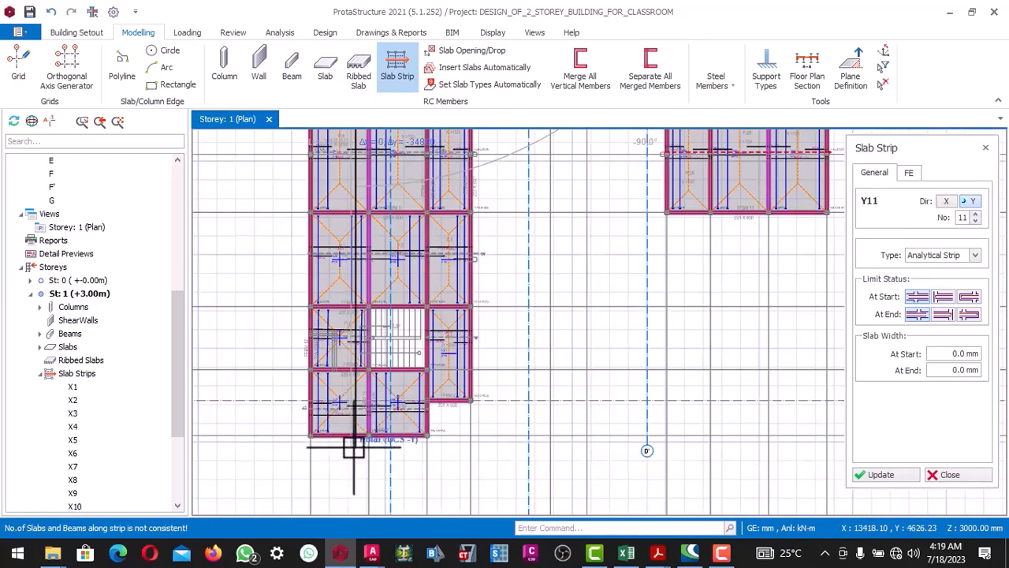
pyautogui.click(354, 447)
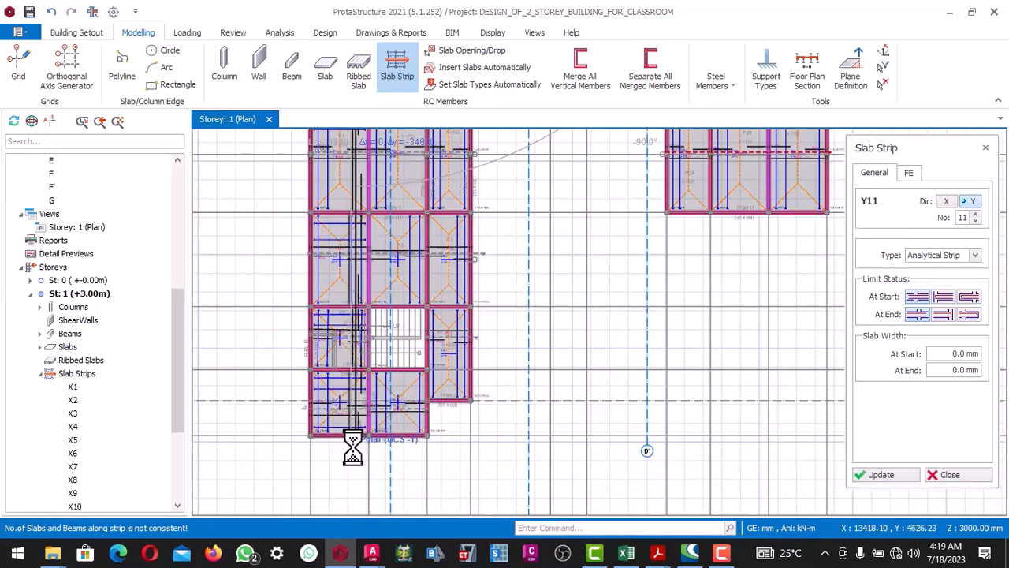
# Step: Insert a vertical slab strip about 27.2 m long from above the second upper-row slab down the longer wing's middle bay to the stair opening
pyautogui.scroll(-3, 354, 408)
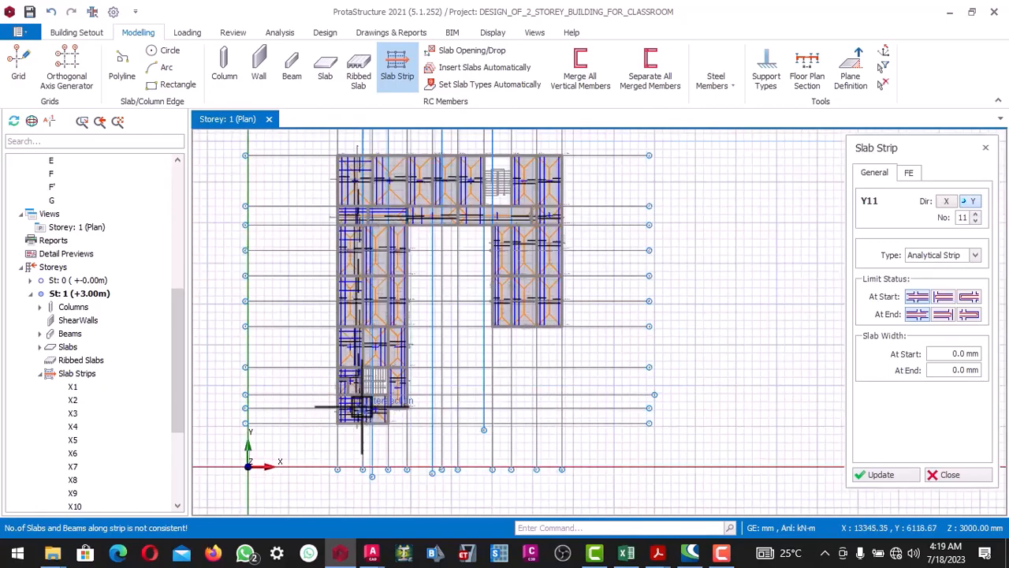
pyautogui.scroll(3, 384, 157)
pyautogui.scroll(-1, 374, 246)
pyautogui.scroll(1, 358, 158)
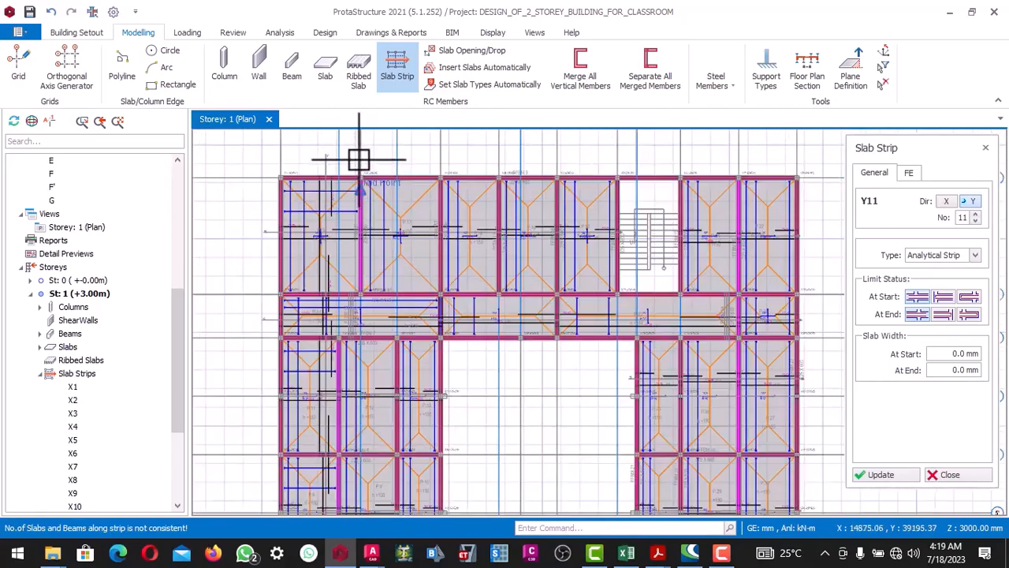
pyautogui.scroll(-3, 377, 164)
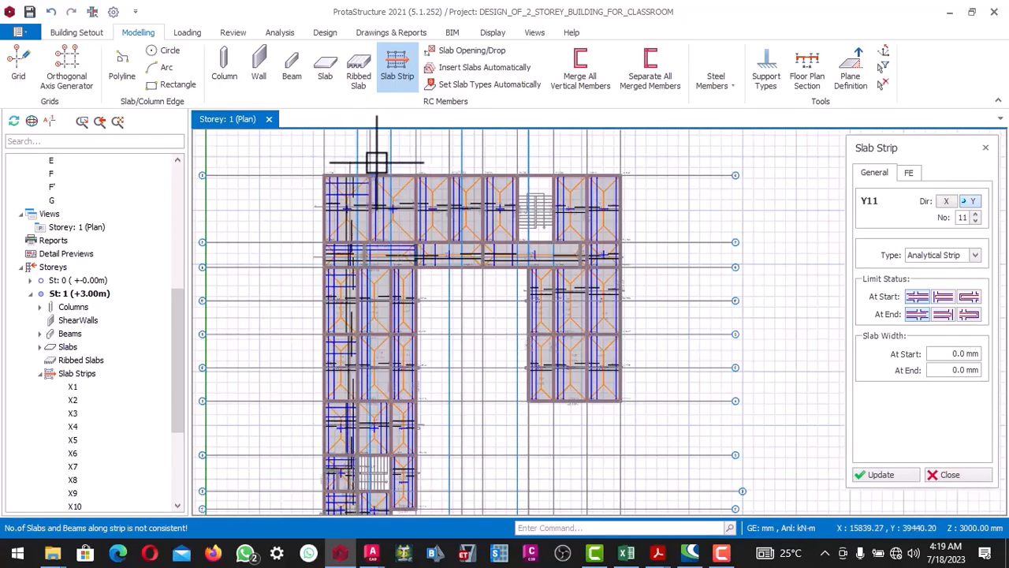
pyautogui.scroll(3, 380, 163)
pyautogui.click(381, 168)
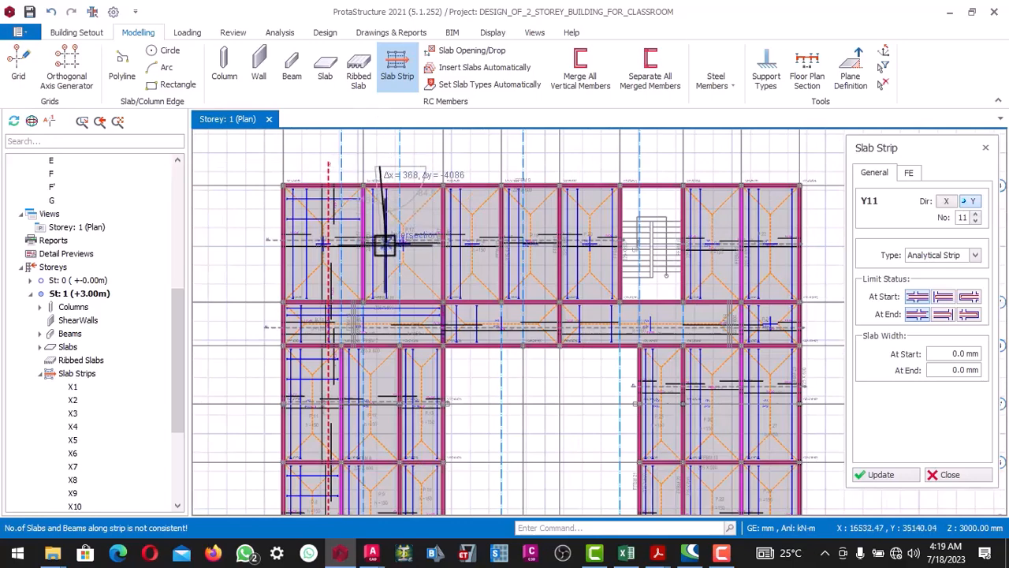
pyautogui.scroll(-3, 383, 243)
pyautogui.scroll(4, 377, 344)
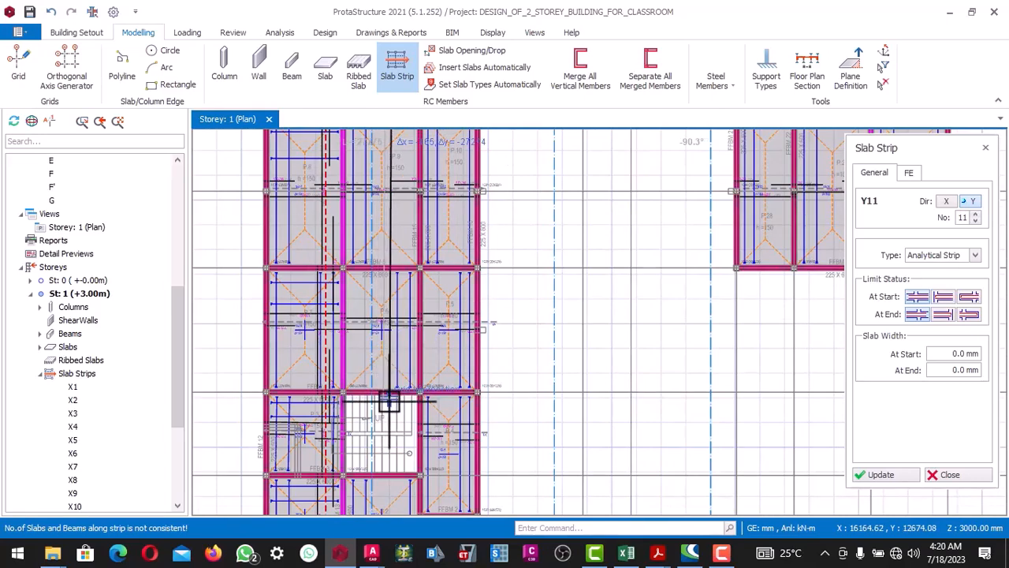
pyautogui.click(389, 400)
pyautogui.scroll(-5, 389, 399)
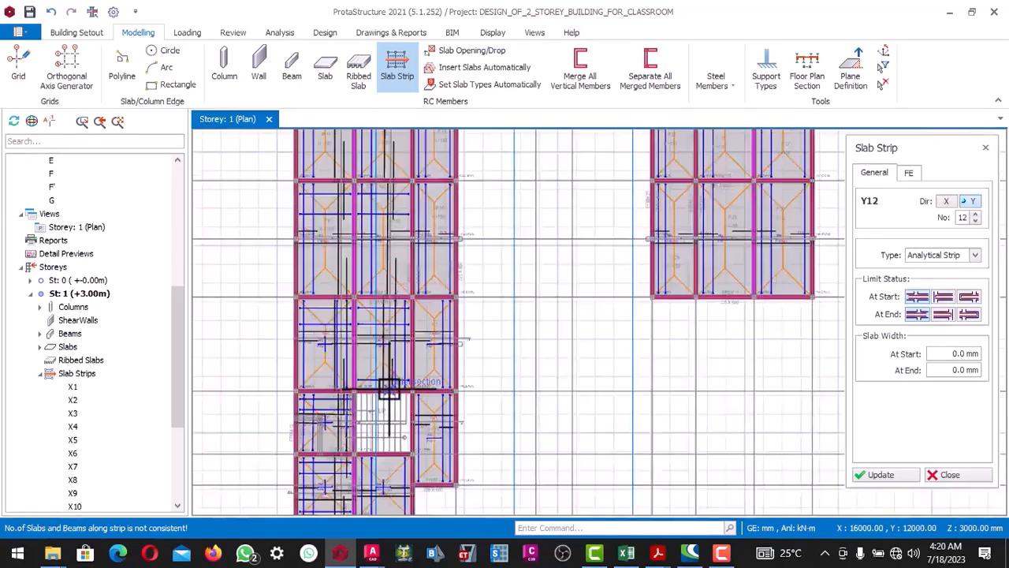
# Step: Insert a vertical slab strip through the longer wing's inner bay, from above the second upper-row slab to beyond the end slab beside the stair opening
pyautogui.scroll(3, 409, 173)
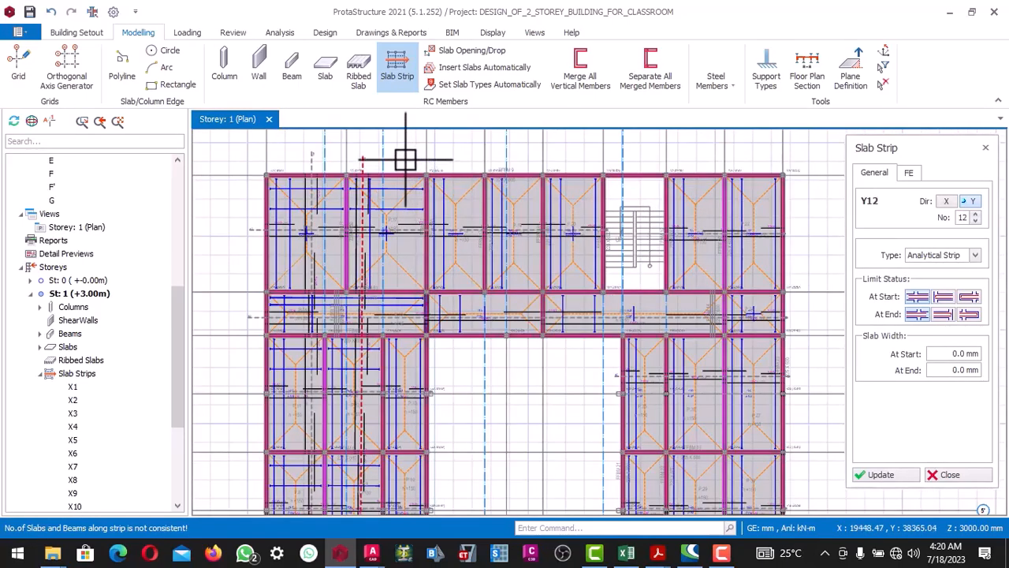
pyautogui.scroll(-3, 402, 226)
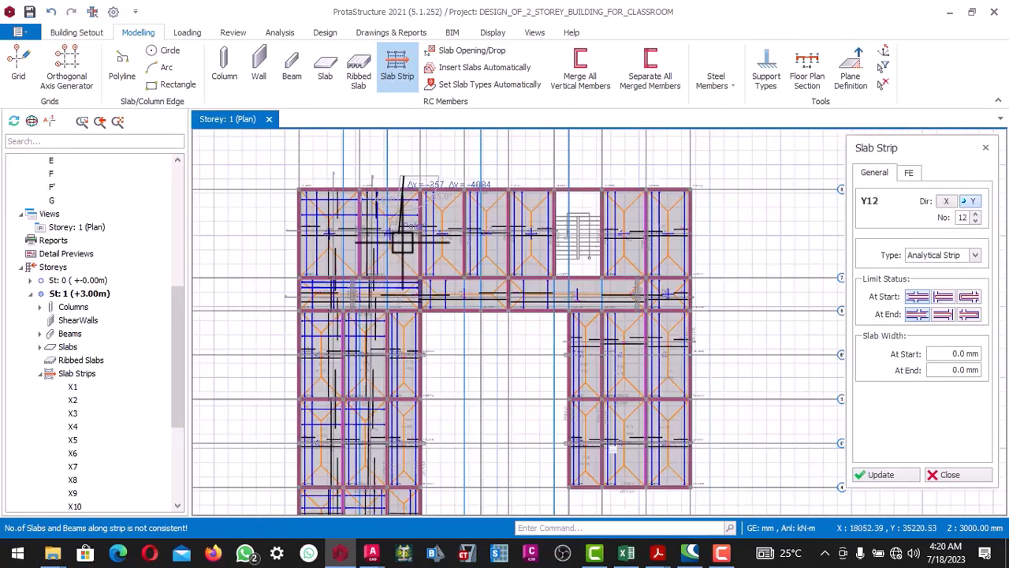
pyautogui.scroll(2, 404, 347)
pyautogui.scroll(3, 404, 359)
pyautogui.scroll(-3, 410, 322)
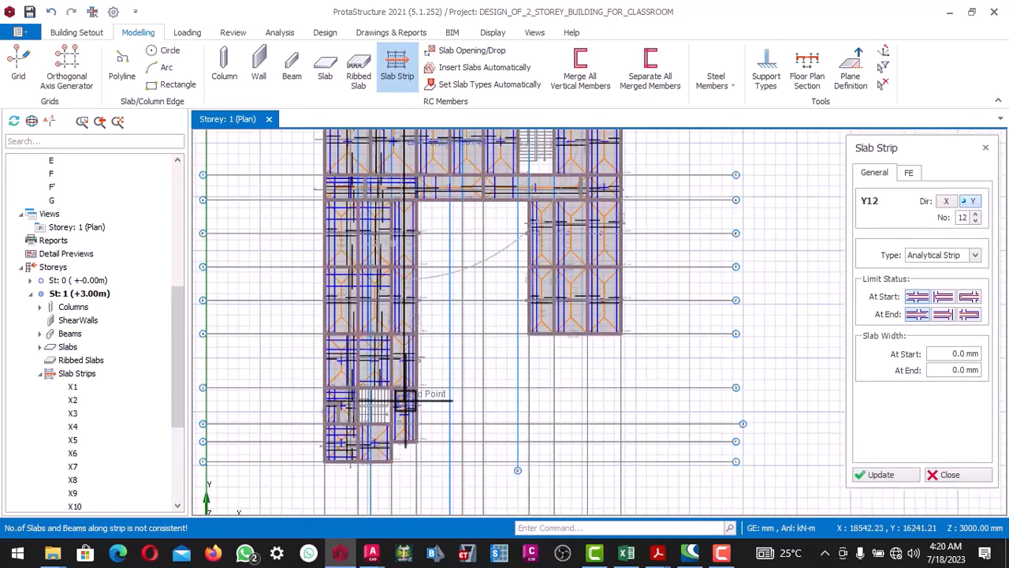
pyautogui.scroll(3, 405, 401)
pyautogui.scroll(-3, 406, 319)
pyautogui.scroll(3, 401, 399)
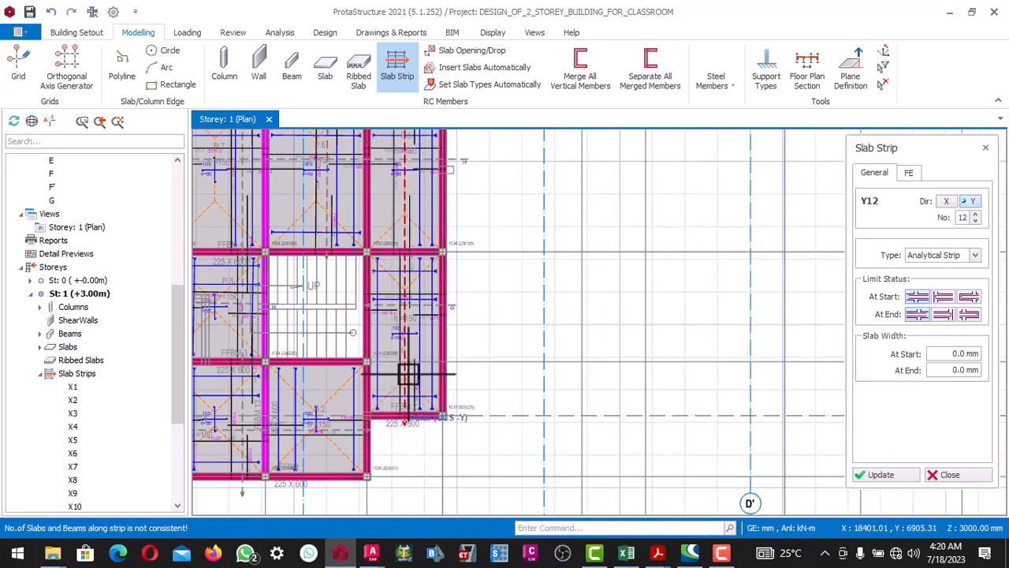
pyautogui.scroll(-3, 410, 292)
# Step: Insert a short vertical slab strip across slab P.2, starting inside the stair opening above it
pyautogui.scroll(4, 370, 315)
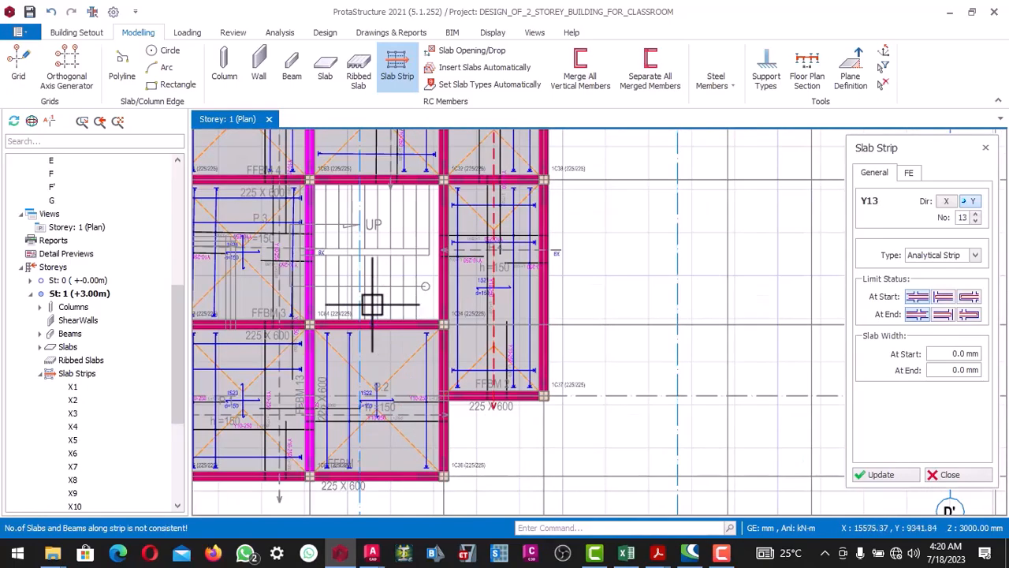
pyautogui.scroll(-2, 367, 351)
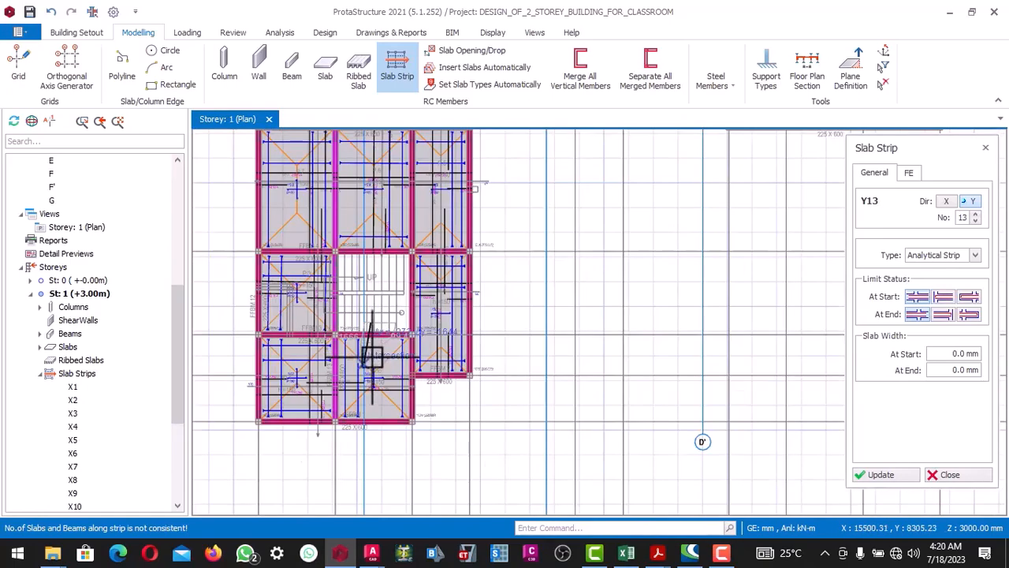
pyautogui.click(367, 405)
pyautogui.scroll(-3, 368, 404)
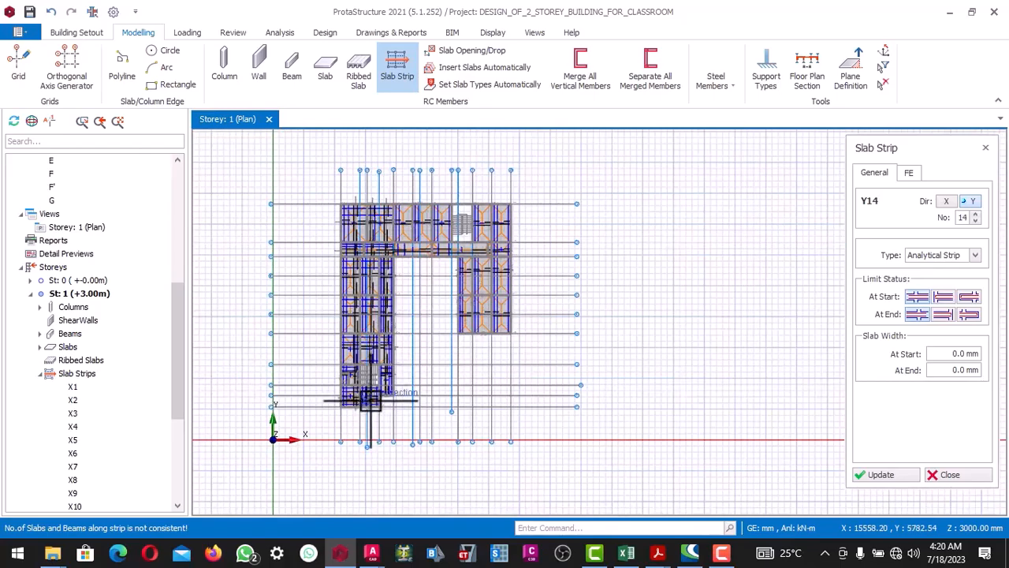
# Step: Insert a vertical slab strip across the upper-row slab between grids C and C' and the corridor slab below it
pyautogui.scroll(5, 367, 402)
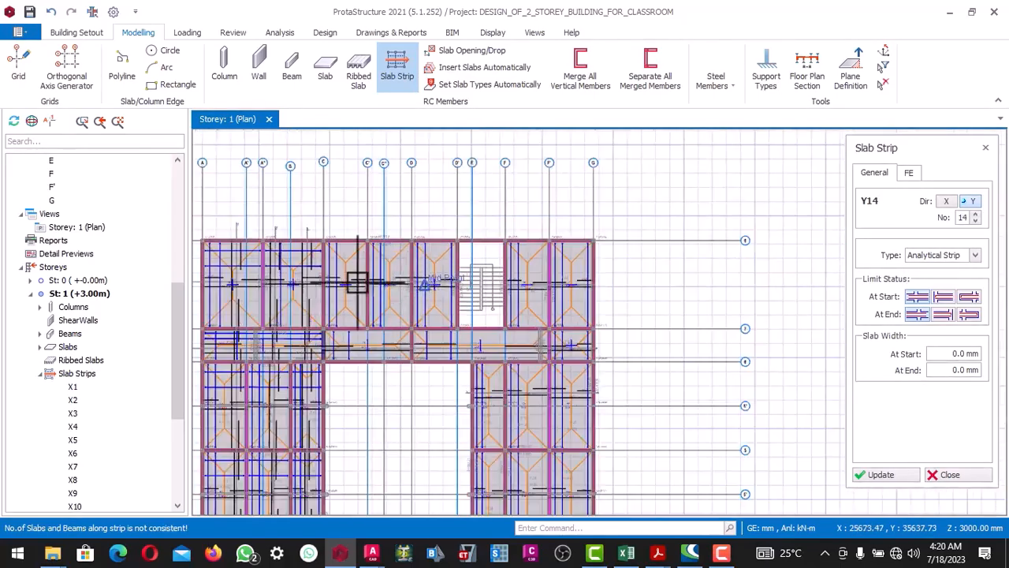
pyautogui.scroll(2, 347, 244)
pyautogui.scroll(-2, 349, 237)
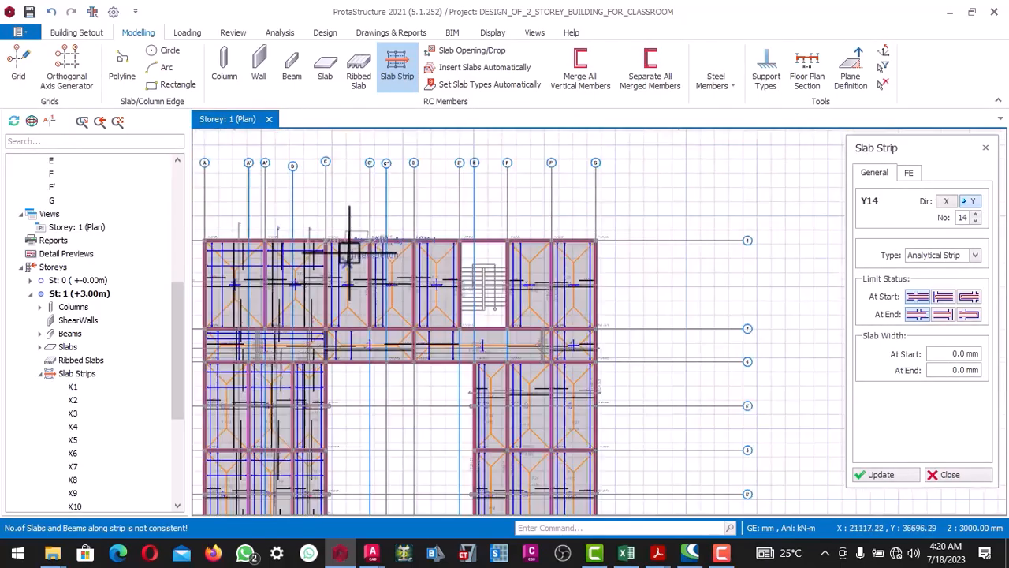
pyautogui.scroll(1, 361, 361)
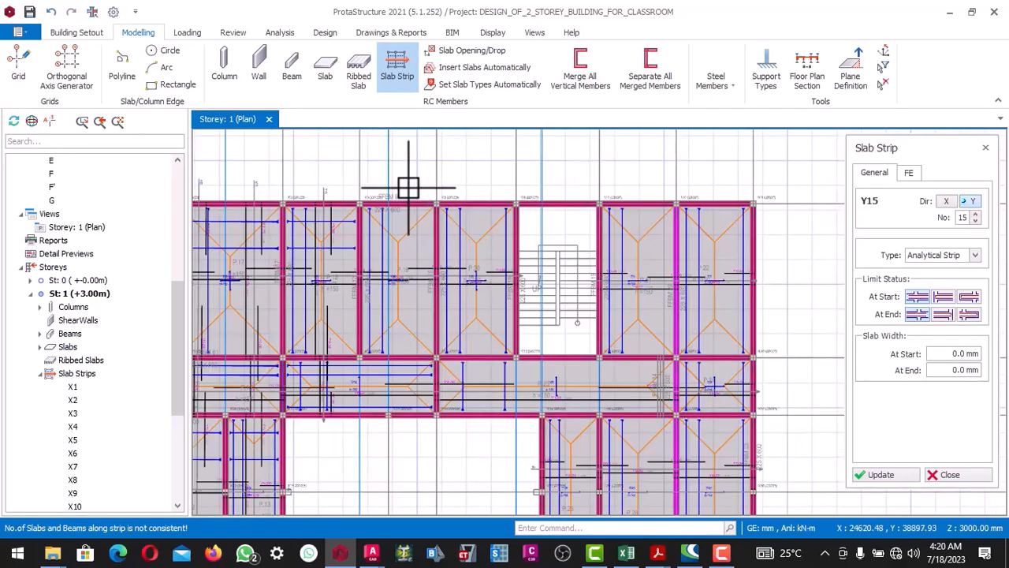
# Step: Insert two vertical slab strips about 9.9 m long through the upper row and corridor, one between grids C' and D, one between D and D'
pyautogui.scroll(-1, 408, 197)
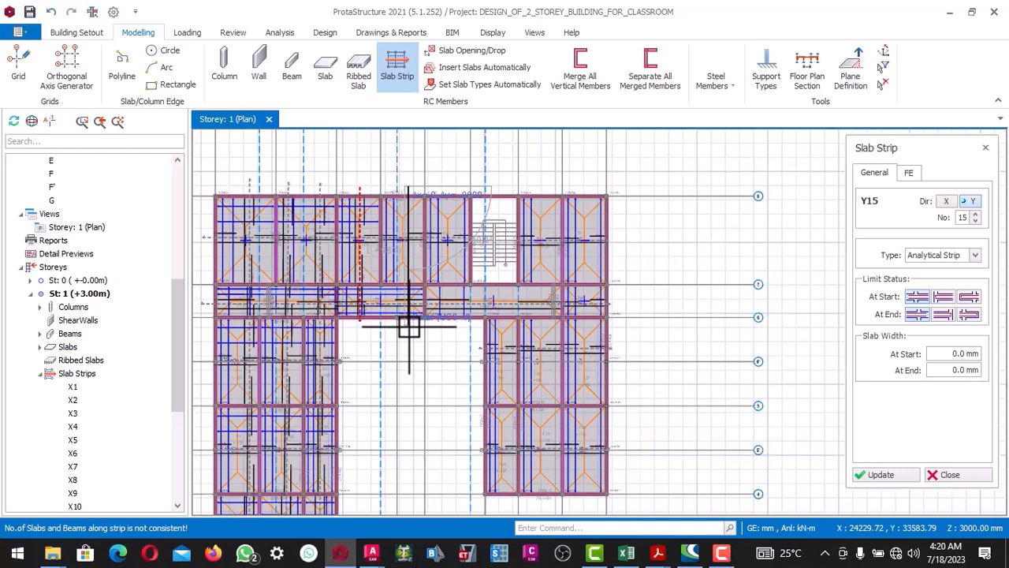
pyautogui.click(408, 327)
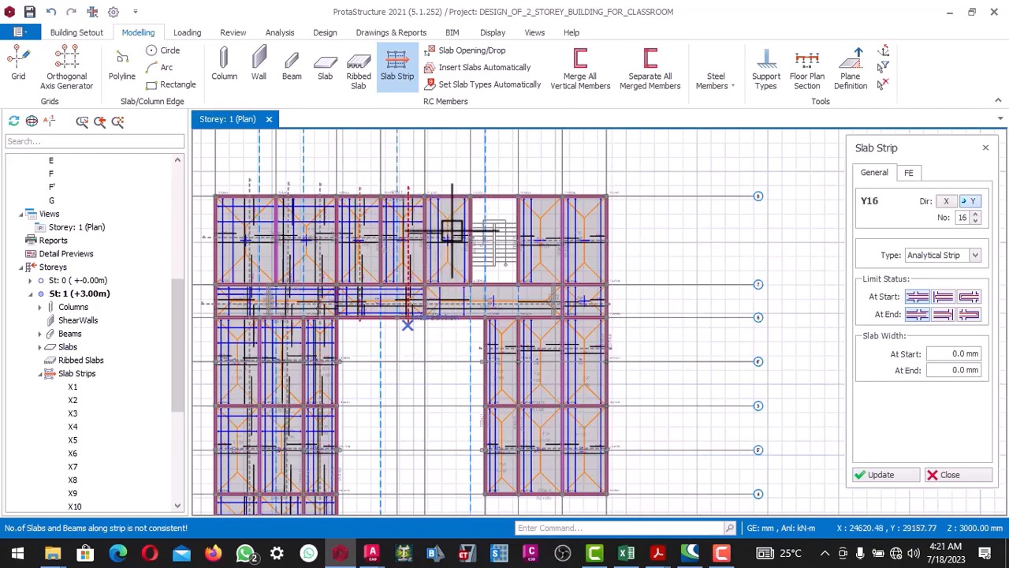
pyautogui.scroll(1, 452, 230)
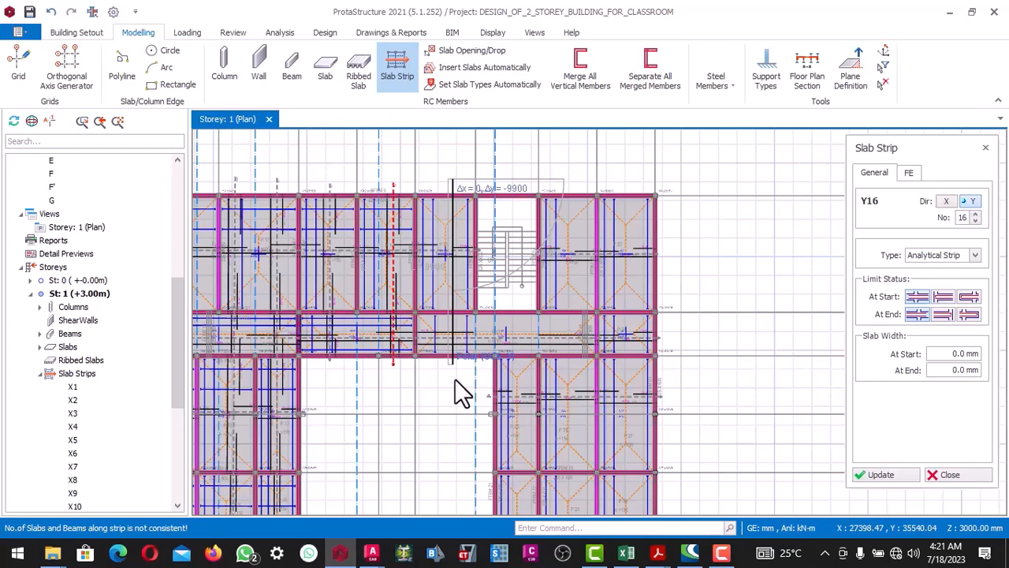
pyautogui.click(455, 378)
pyautogui.scroll(-5, 443, 313)
# Step: Insert a vertical slab strip about 16 m long between grids E and F, from the upper stair opening through the corridor to beyond the shorter wing's end
pyautogui.scroll(3, 480, 342)
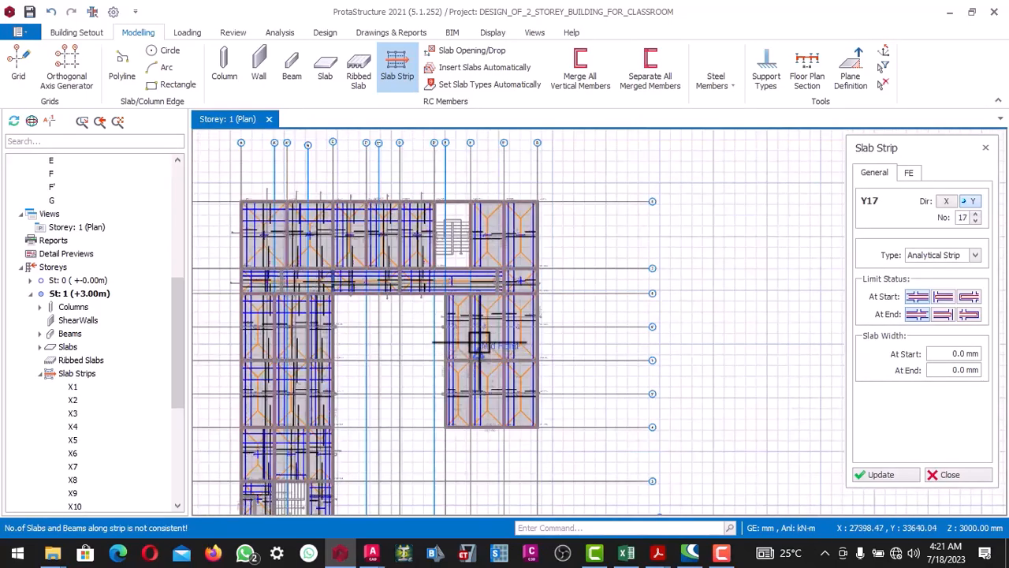
pyautogui.scroll(1, 479, 342)
pyautogui.scroll(1, 451, 225)
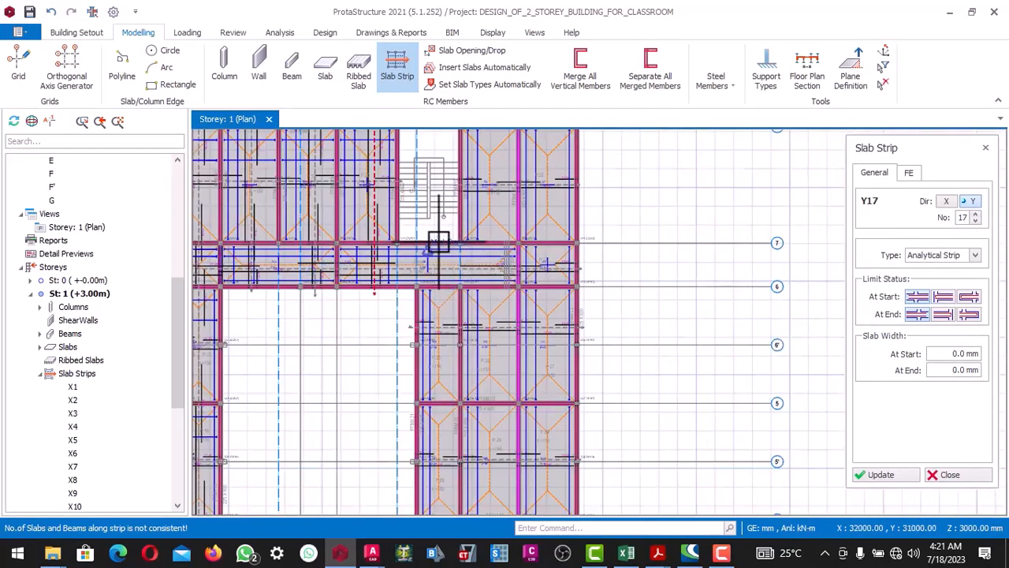
pyautogui.scroll(3, 440, 241)
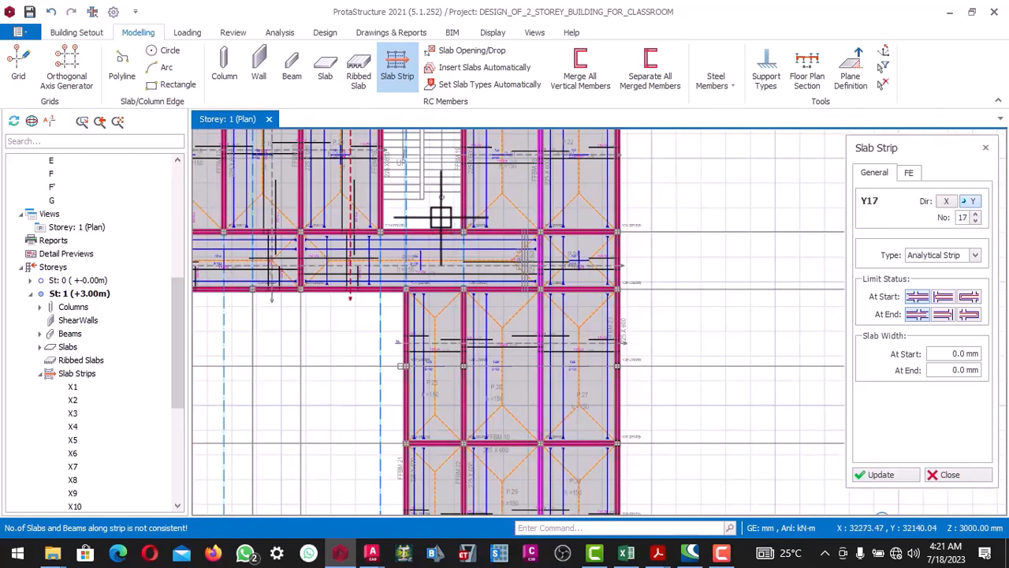
pyautogui.scroll(-2, 441, 229)
pyautogui.scroll(-2, 445, 332)
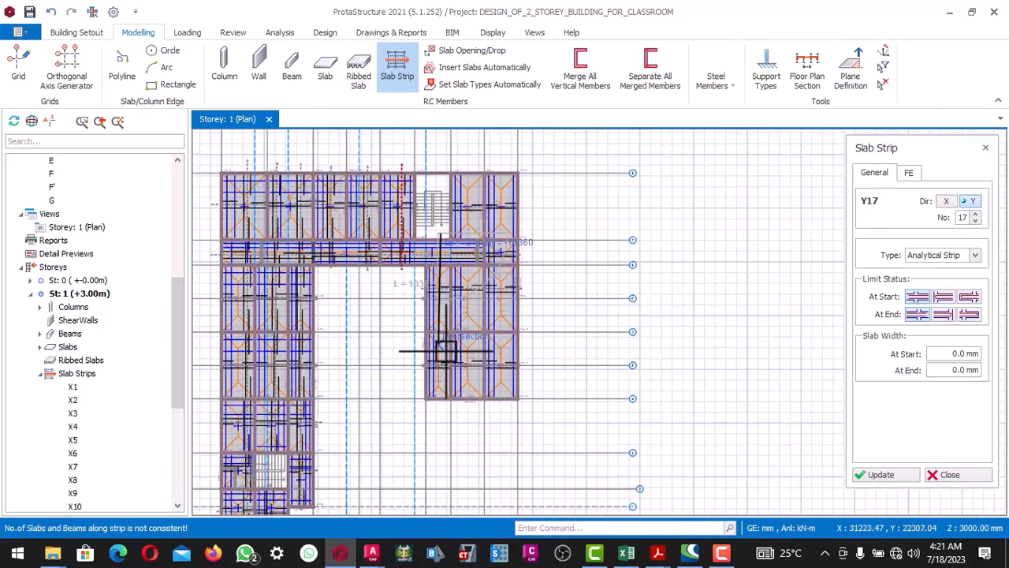
pyautogui.scroll(1, 446, 394)
pyautogui.scroll(1, 441, 403)
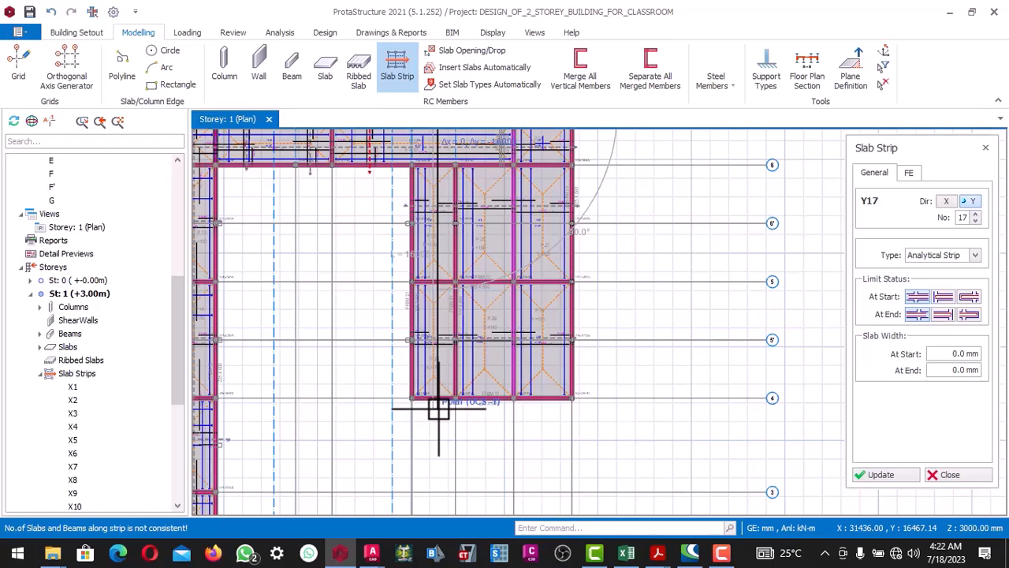
pyautogui.click(439, 409)
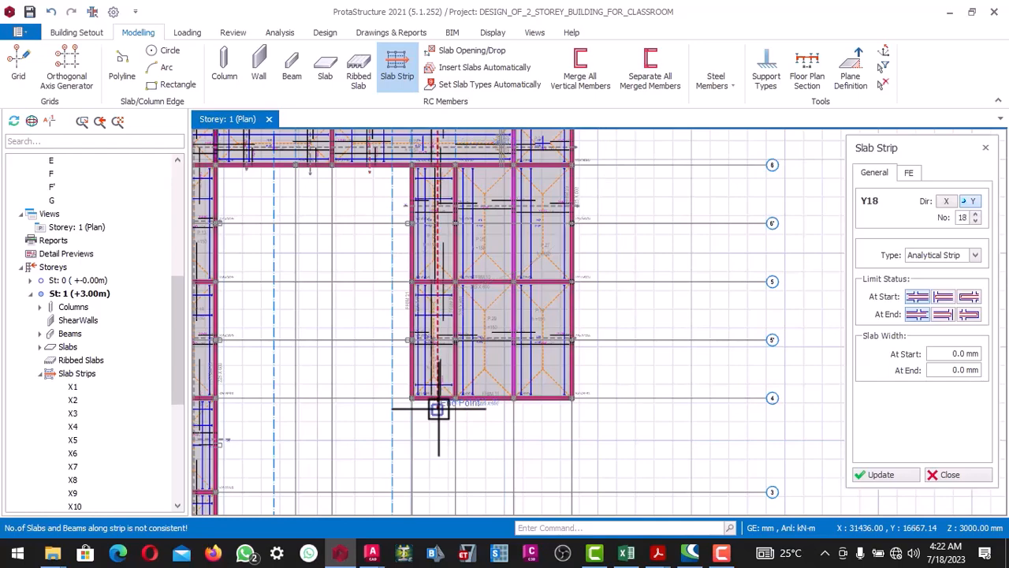
pyautogui.scroll(-2, 423, 423)
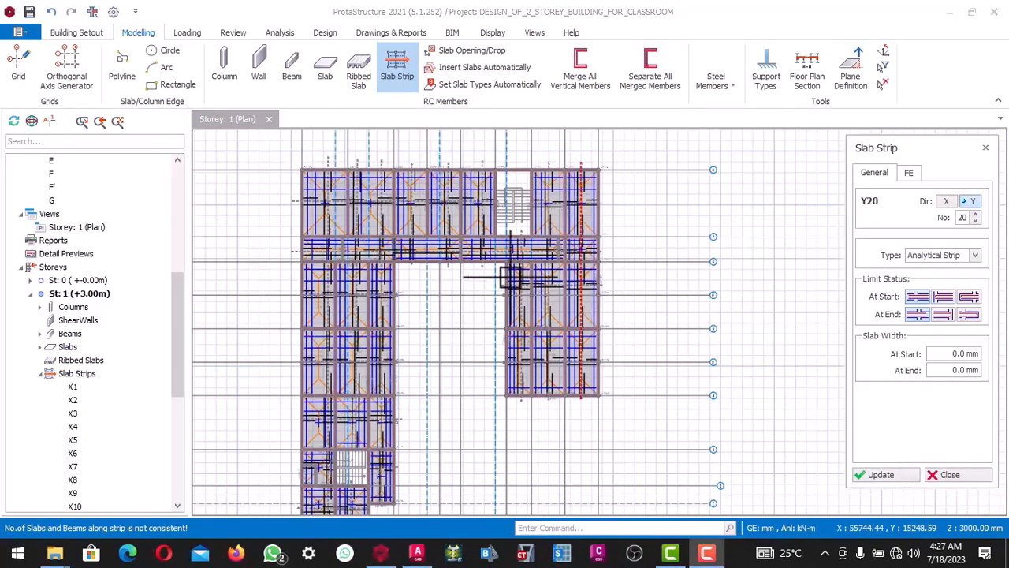
# Step: Examine the storey 1 plan across the upper row, corridor and both wings for slabs not crossed by slab strips
pyautogui.scroll(-1, 525, 253)
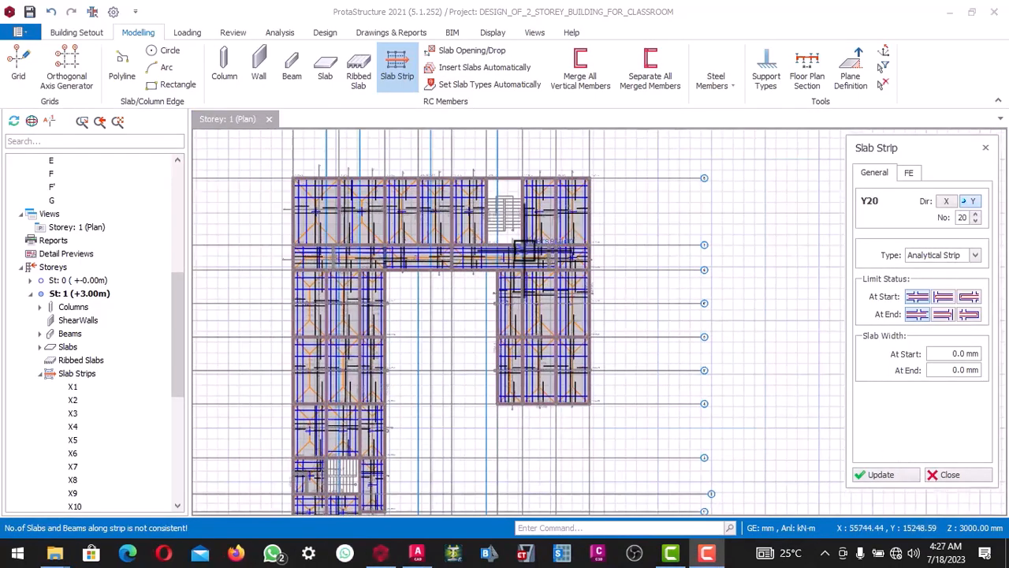
pyautogui.scroll(-2, 524, 253)
pyautogui.scroll(3, 465, 282)
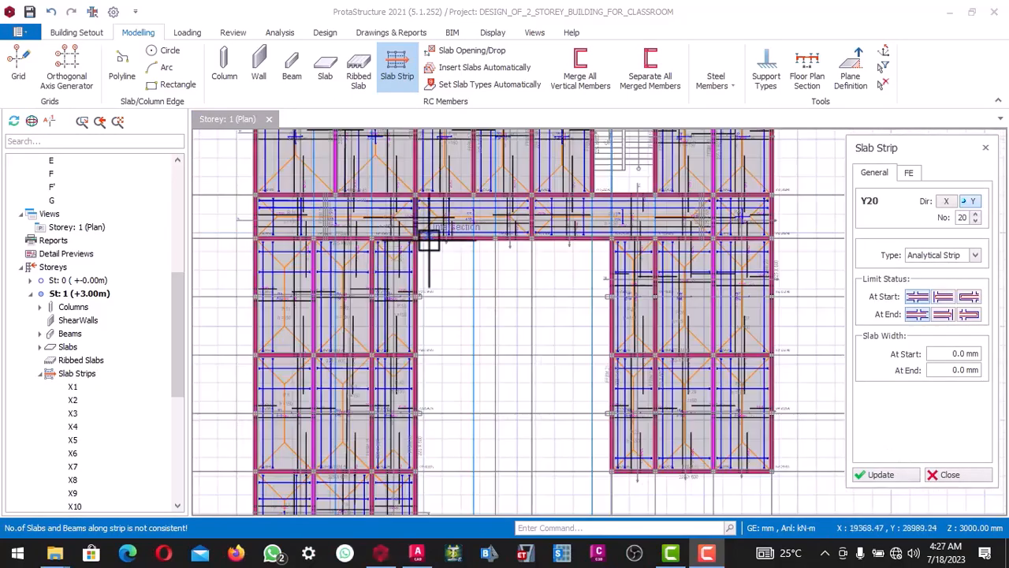
pyautogui.scroll(-2, 402, 279)
pyautogui.scroll(3, 407, 319)
pyautogui.scroll(-3, 408, 319)
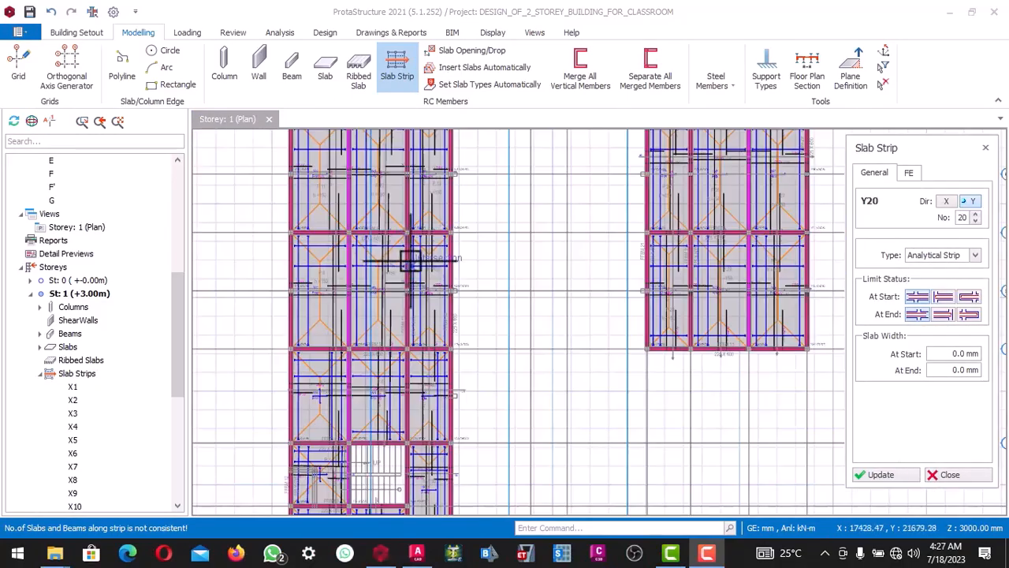
pyautogui.scroll(1, 441, 255)
pyautogui.scroll(-2, 444, 271)
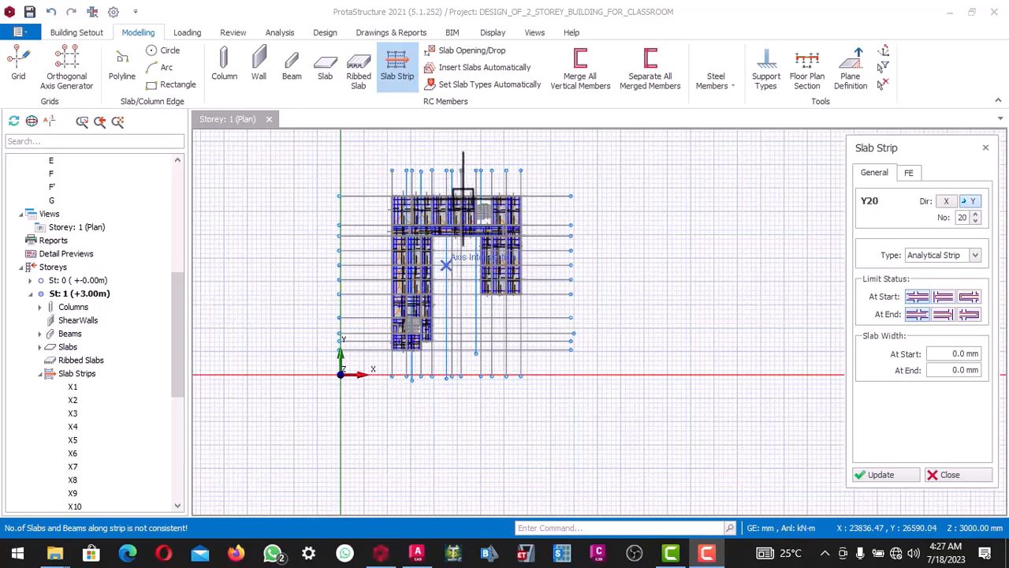
pyautogui.scroll(3, 463, 197)
pyautogui.scroll(-3, 418, 208)
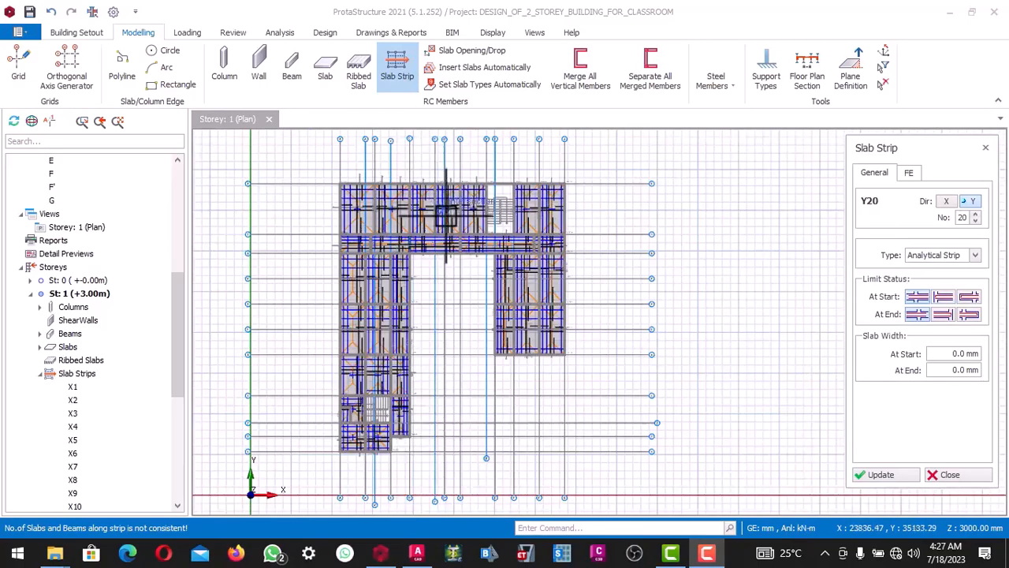
pyautogui.scroll(-2, 446, 211)
pyautogui.scroll(4, 429, 233)
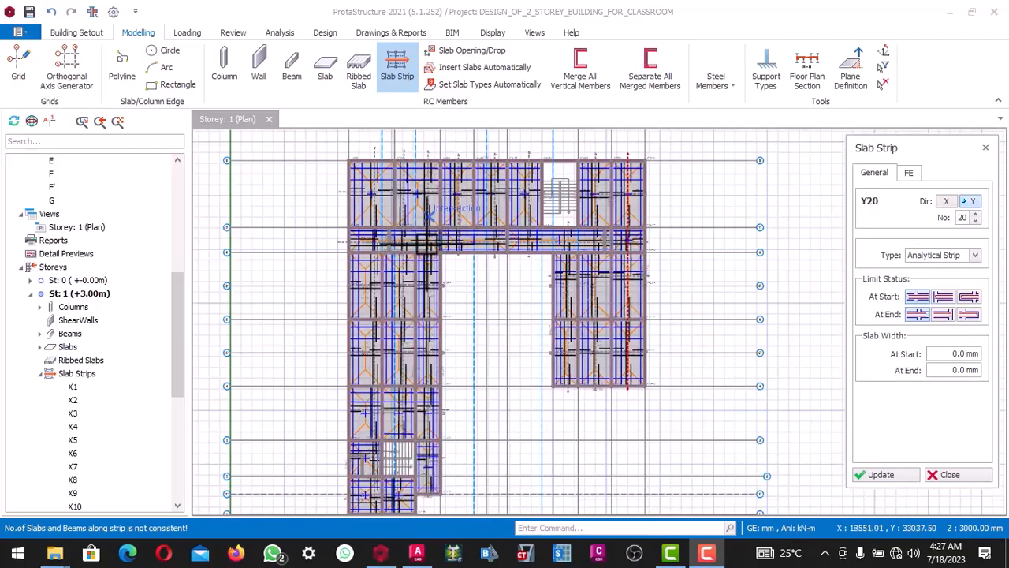
pyautogui.scroll(-2, 425, 245)
pyautogui.scroll(5, 410, 246)
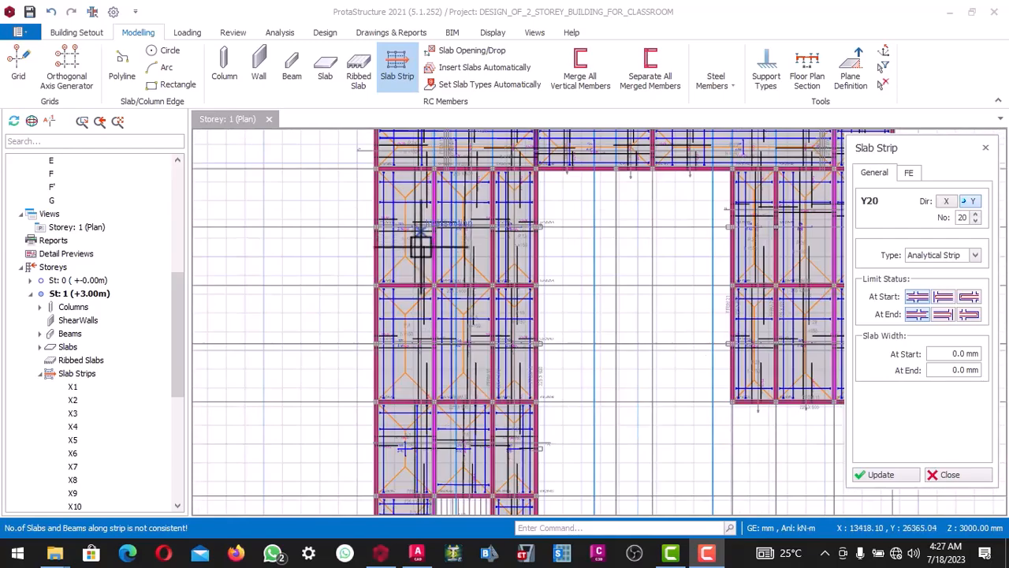
pyautogui.scroll(-2, 420, 247)
pyautogui.scroll(4, 412, 265)
pyautogui.scroll(-2, 439, 255)
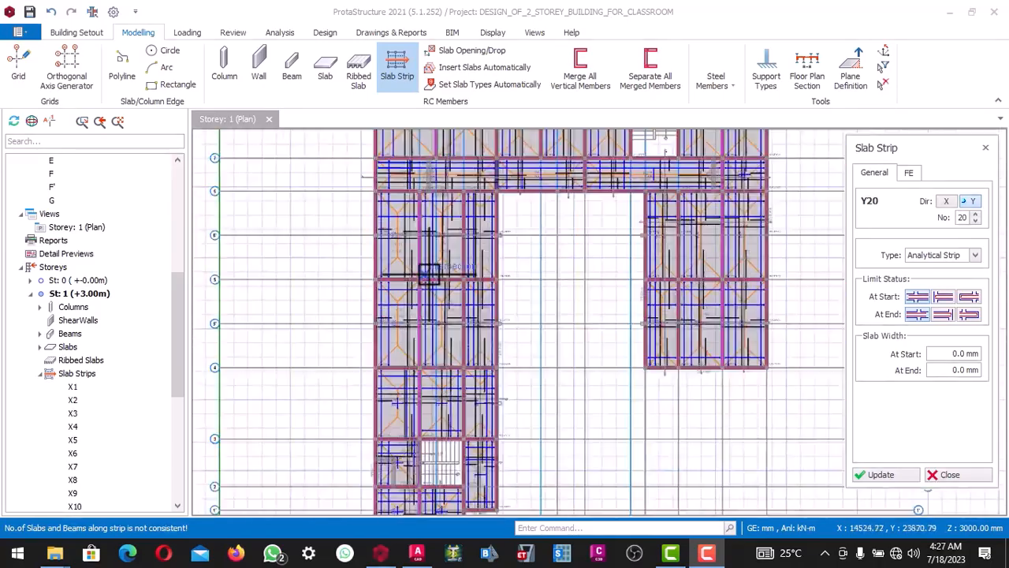
pyautogui.scroll(2, 430, 277)
pyautogui.scroll(-2, 438, 276)
pyautogui.scroll(4, 438, 280)
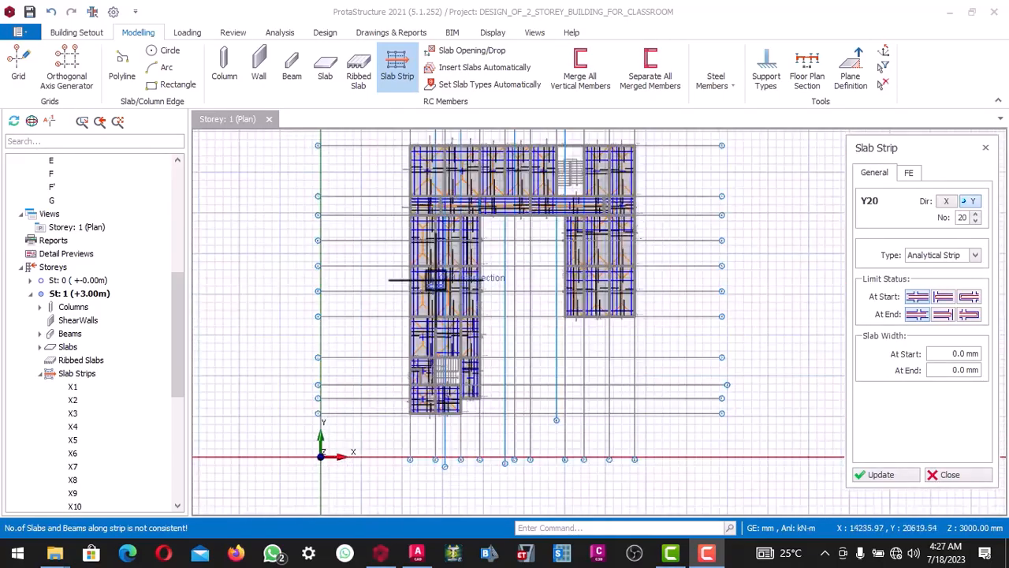
pyautogui.scroll(-2, 440, 283)
pyautogui.scroll(-2, 439, 282)
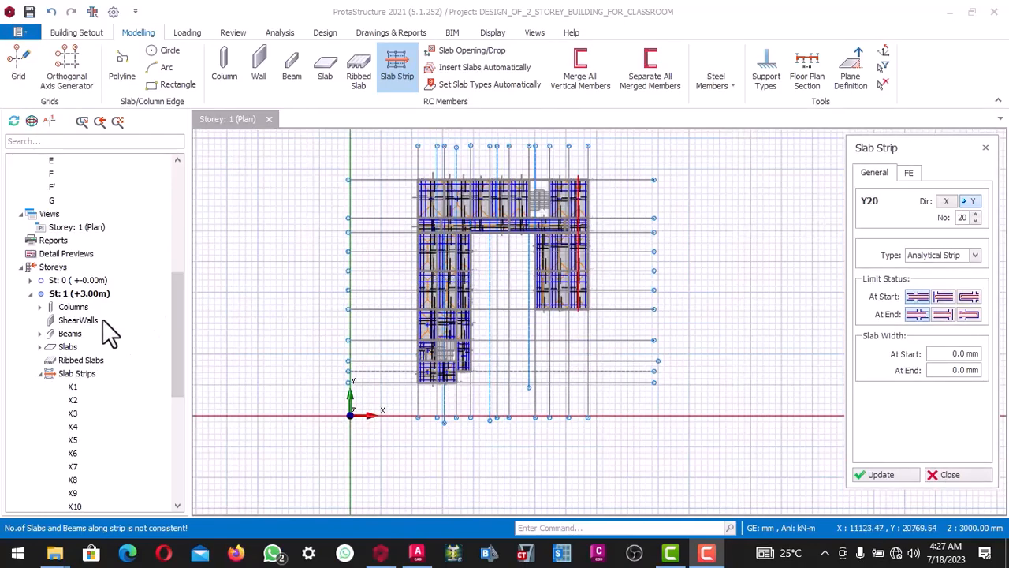
# Step: Open the plan of storey 2 (+6.00m)
pyautogui.scroll(-7, 172, 410)
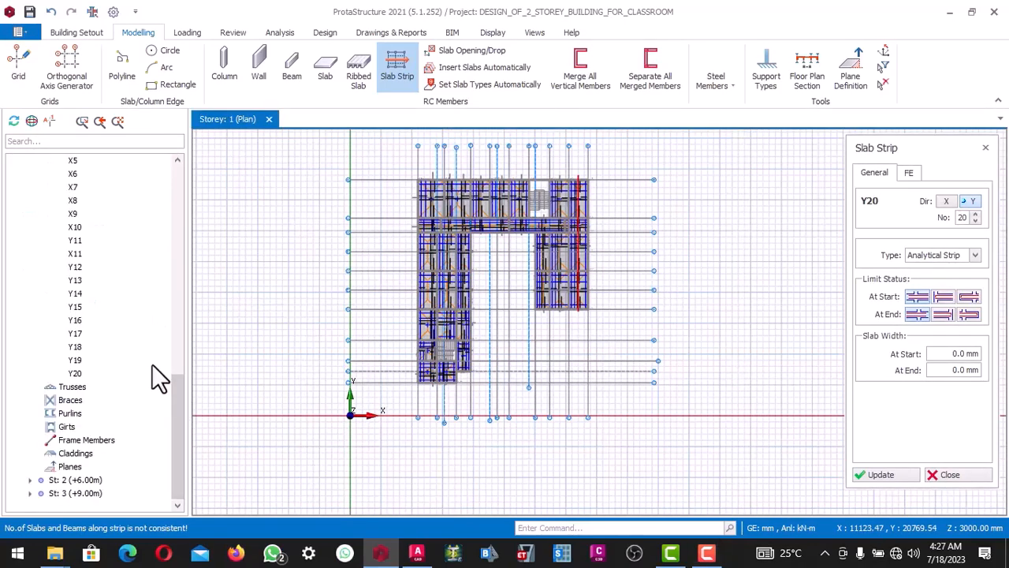
pyautogui.click(91, 480)
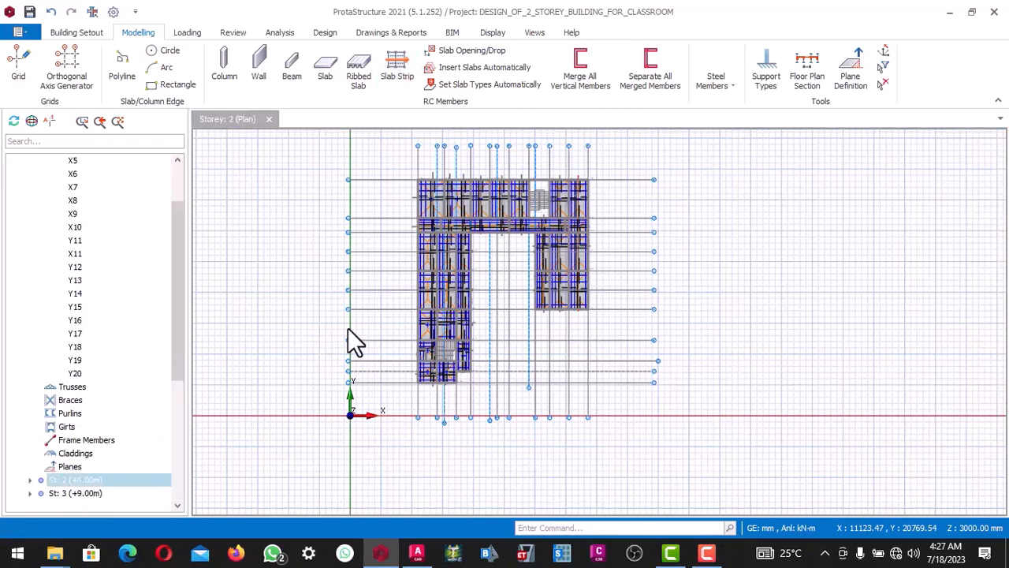
pyautogui.scroll(2, 428, 209)
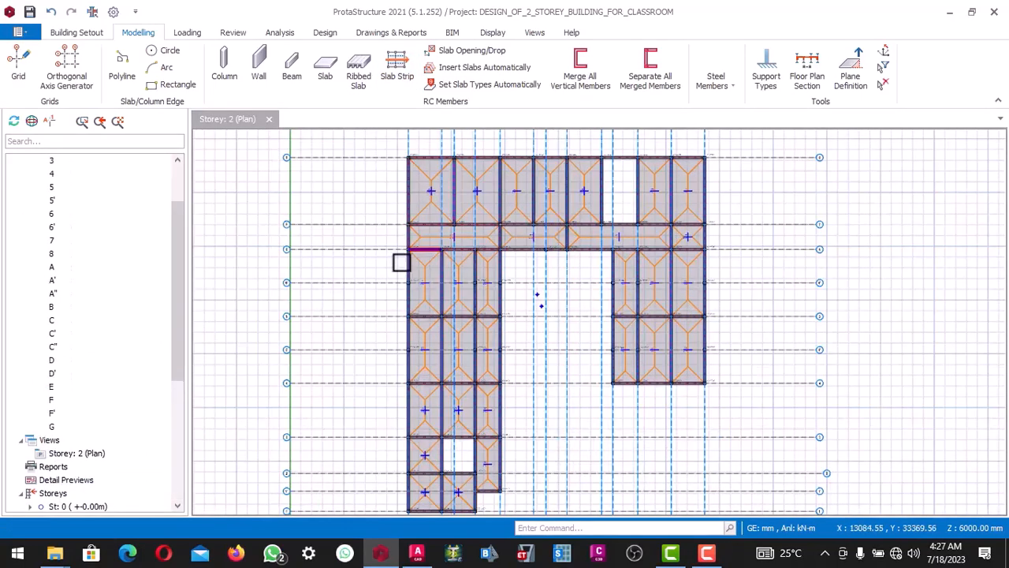
# Step: Insert an X-direction analytical slab strip across the five upper-row slabs before the stair opening, using the first limit status option at both ends
pyautogui.click(397, 68)
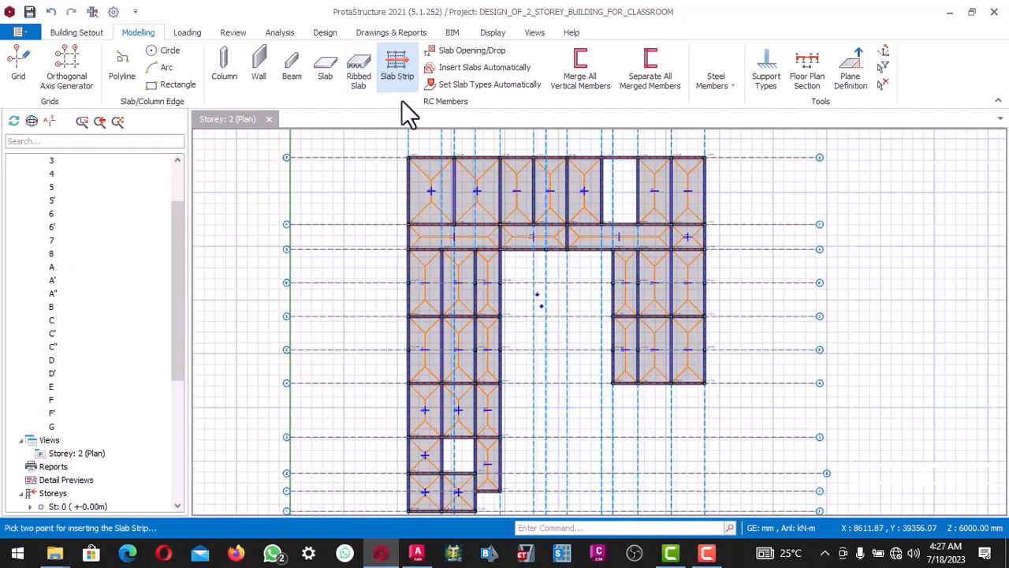
pyautogui.scroll(-1, 491, 259)
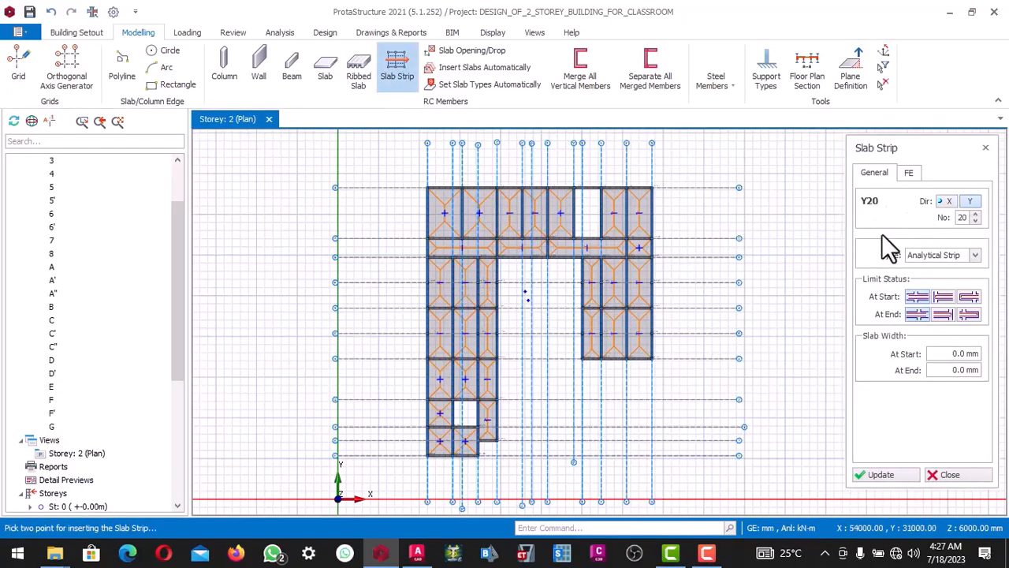
pyautogui.click(948, 201)
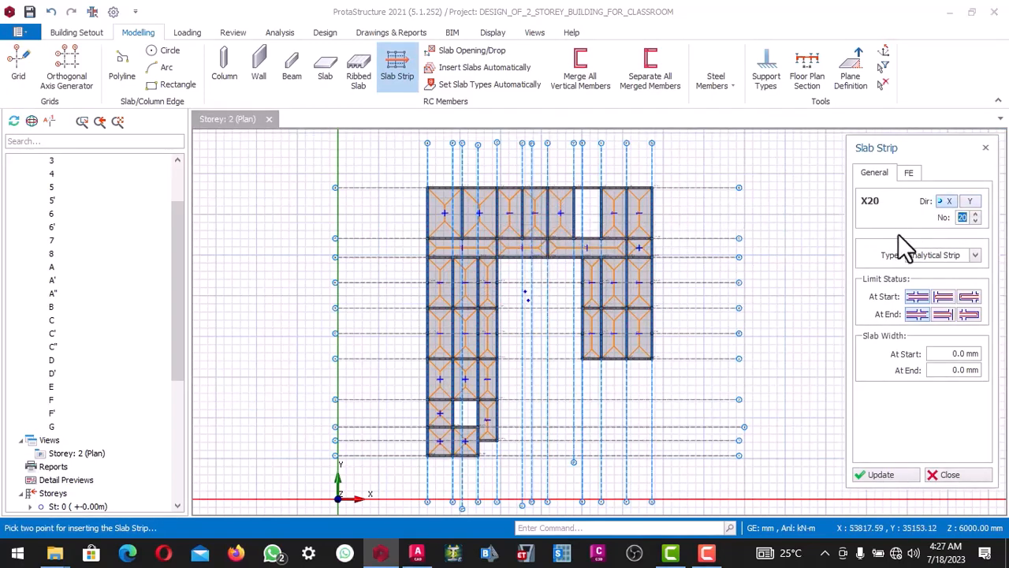
pyautogui.click(918, 297)
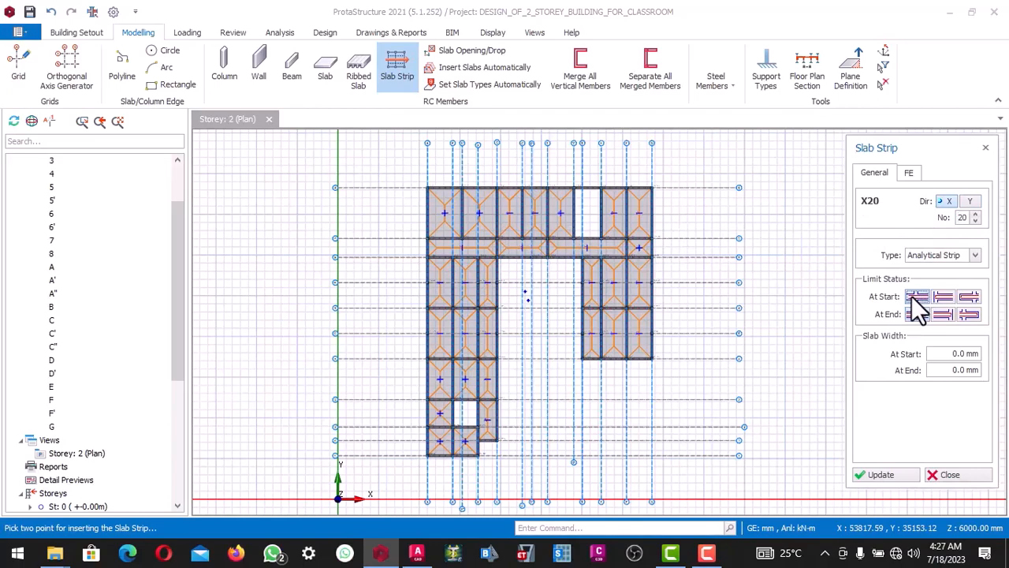
pyautogui.click(917, 315)
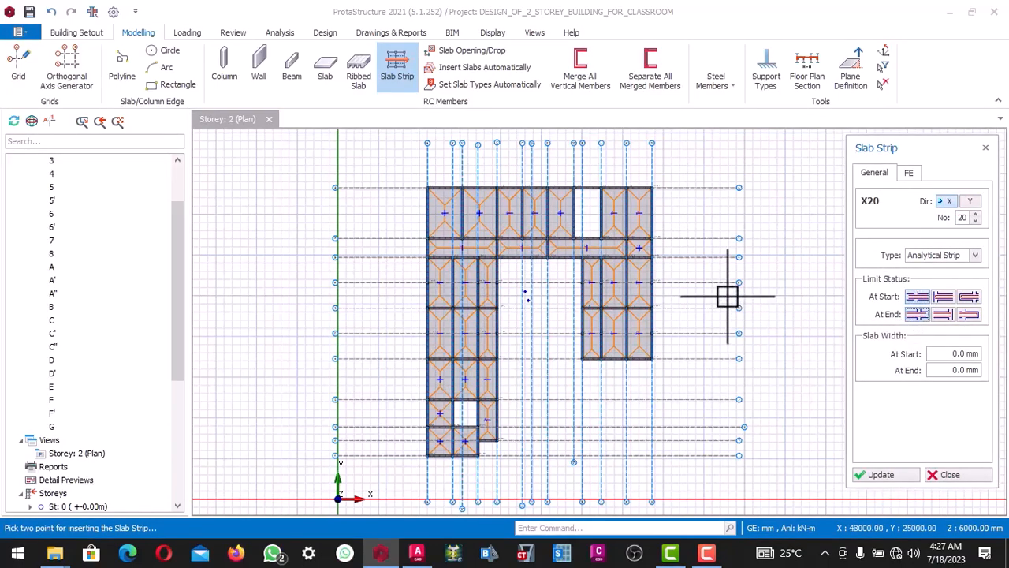
pyautogui.scroll(3, 444, 216)
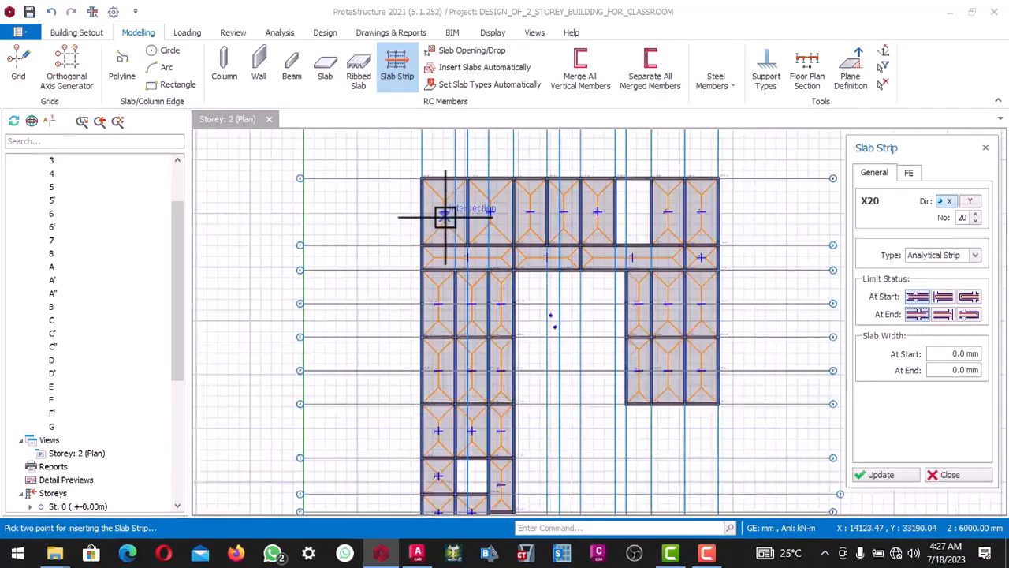
pyautogui.click(409, 210)
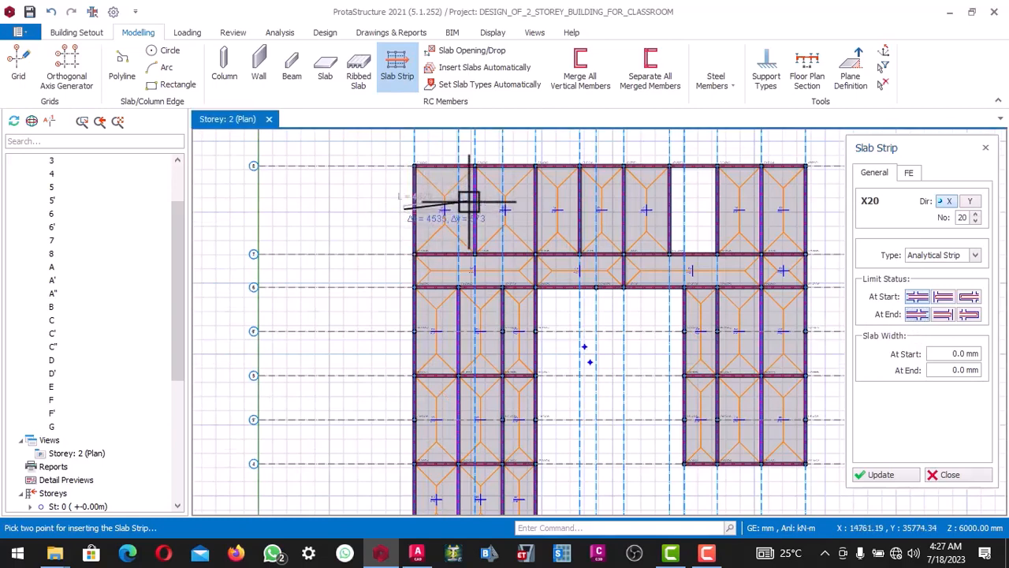
pyautogui.click(674, 203)
# Step: Insert an X-direction slab strip across the two upper-row slabs beyond the stair opening
pyautogui.scroll(-2, 658, 207)
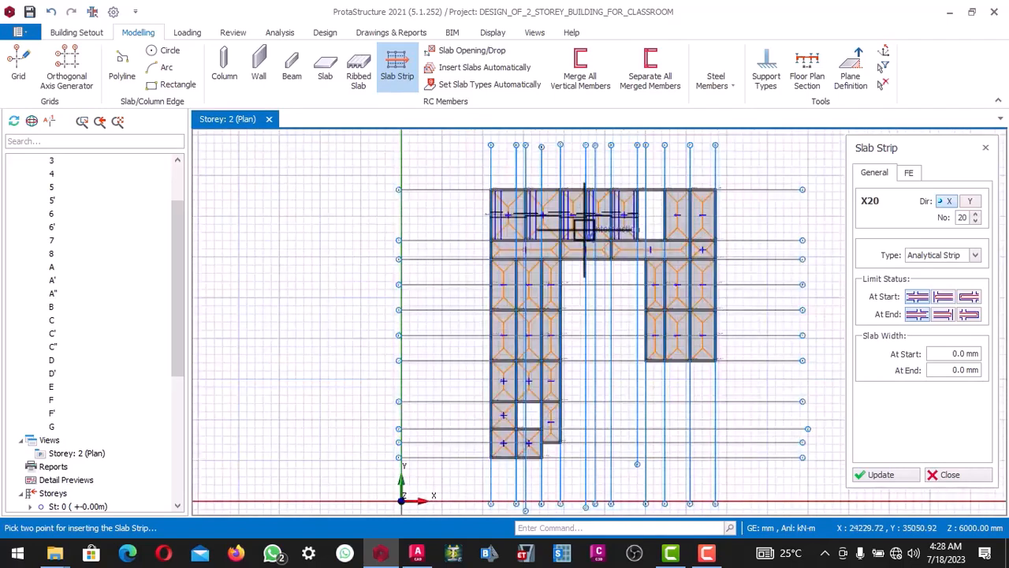
pyautogui.scroll(4, 658, 213)
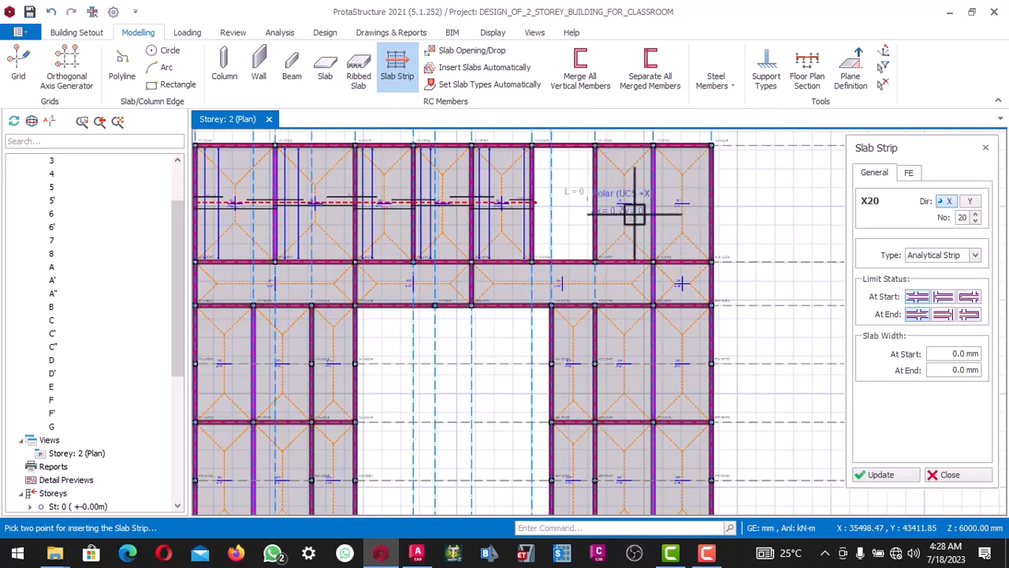
pyautogui.scroll(2, 602, 203)
pyautogui.scroll(-1, 654, 211)
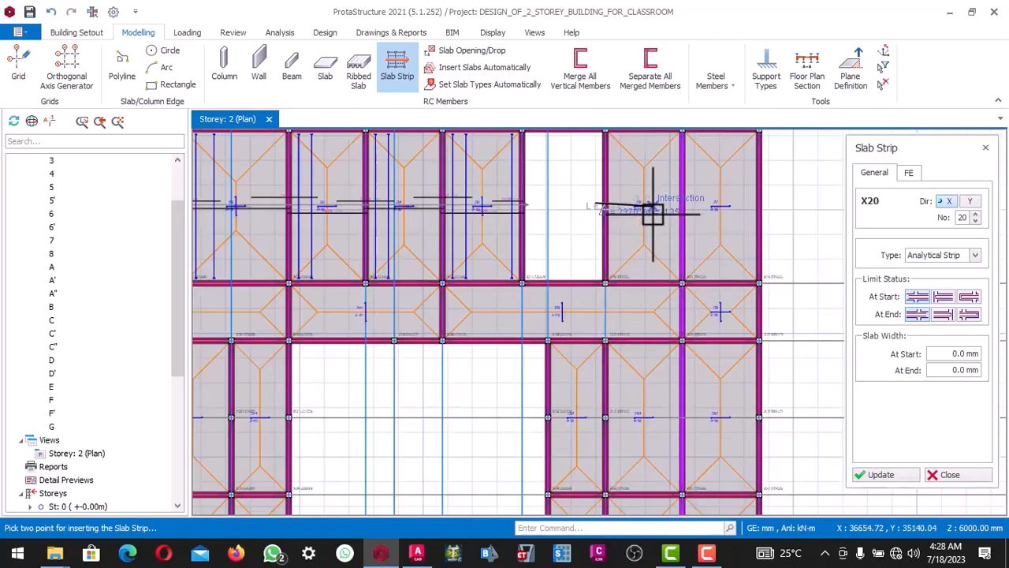
pyautogui.click(765, 199)
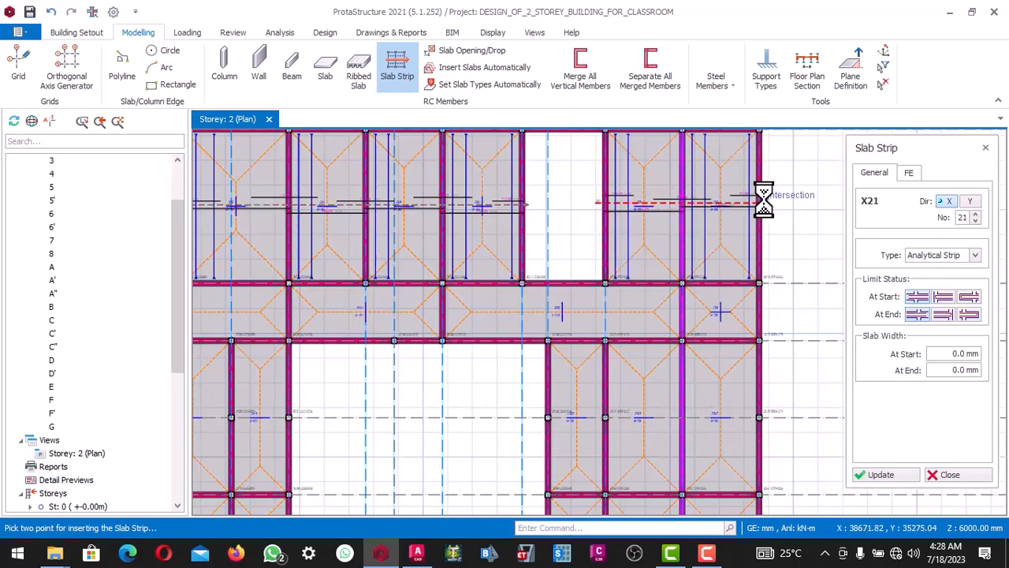
# Step: Insert an X-direction slab strip about 28.3 m long through the full length of the corridor slabs
pyautogui.scroll(-2, 654, 218)
pyautogui.scroll(1, 416, 281)
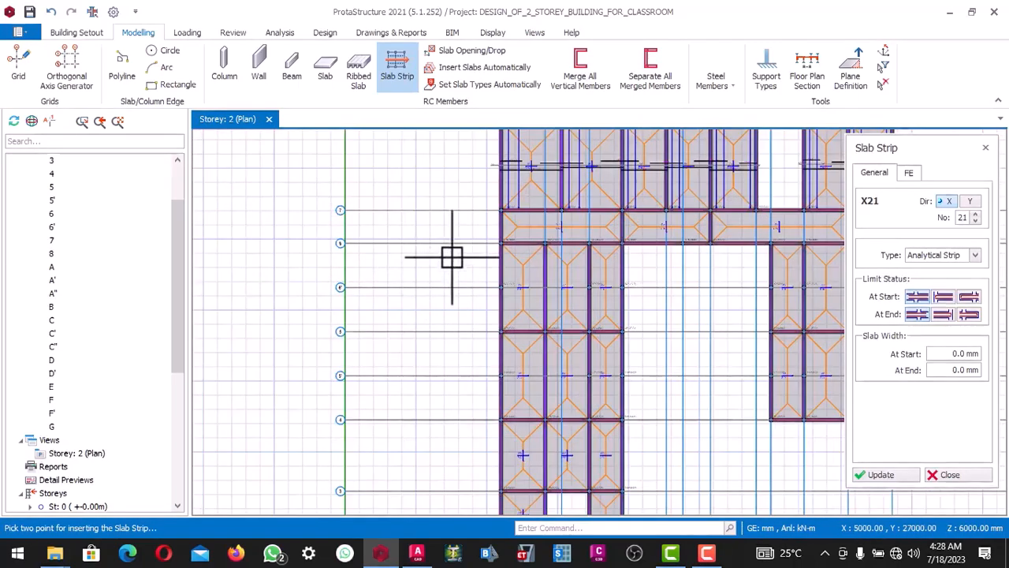
pyautogui.scroll(-1, 500, 235)
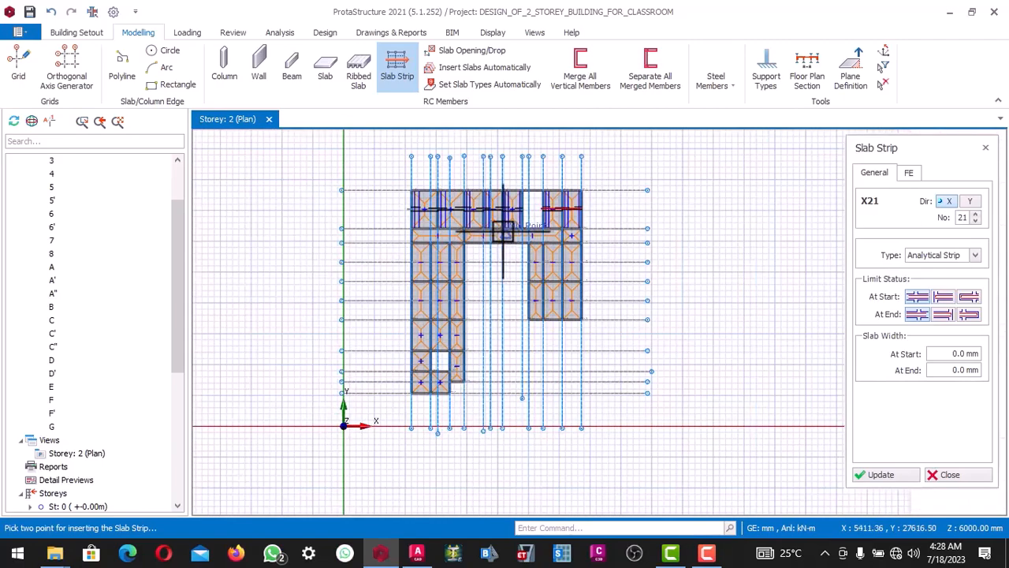
pyautogui.scroll(-1, 408, 234)
pyautogui.scroll(3, 380, 237)
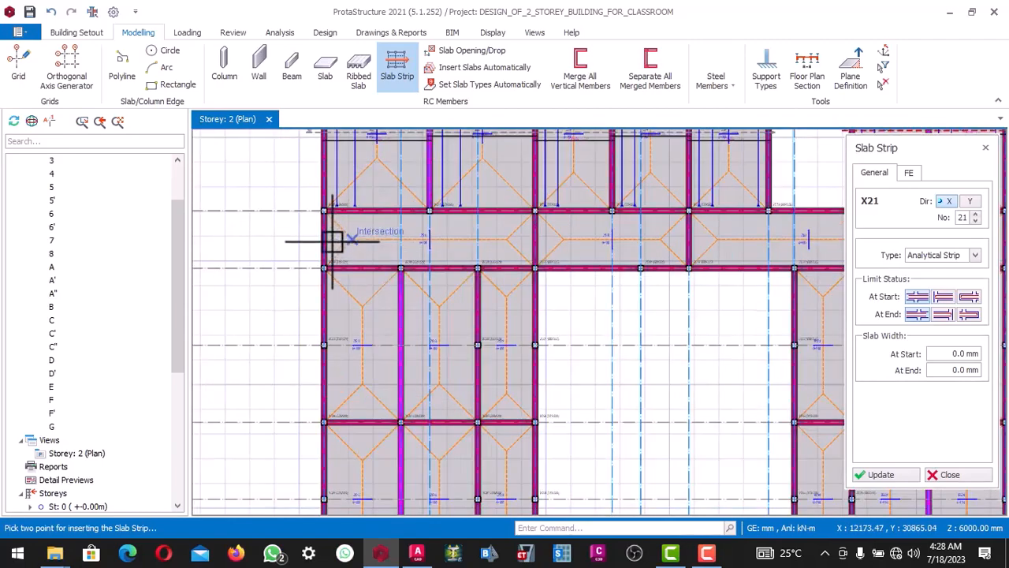
pyautogui.scroll(-1, 430, 234)
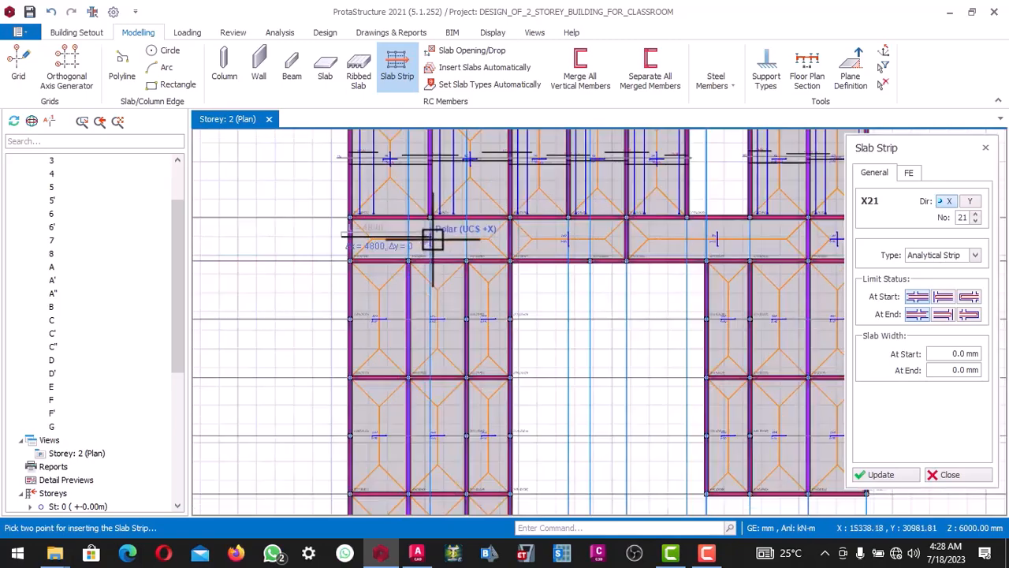
pyautogui.scroll(-1, 568, 237)
pyautogui.scroll(-1, 654, 232)
pyautogui.scroll(3, 665, 235)
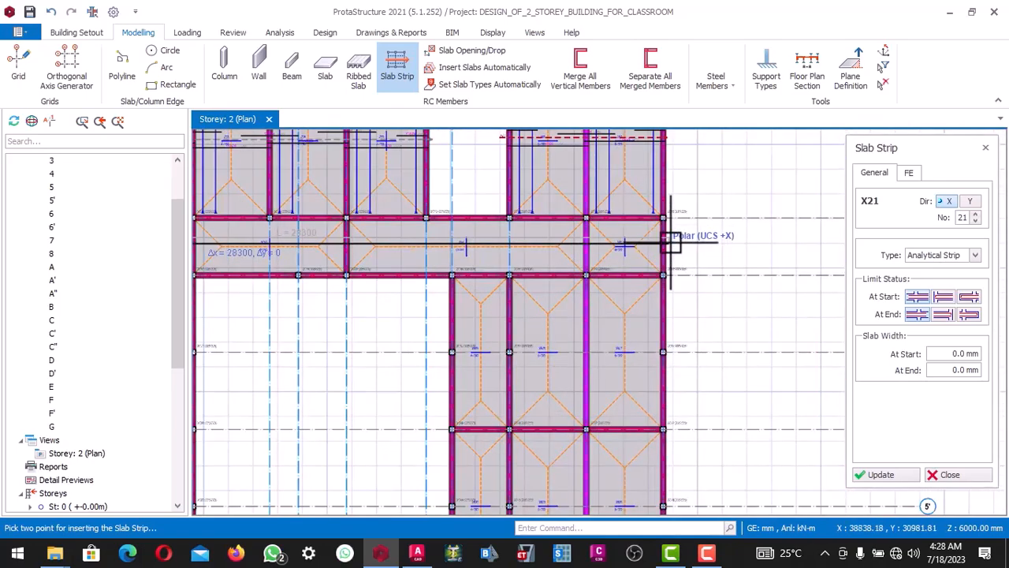
pyautogui.click(670, 245)
# Step: Try to insert an X-direction slab strip across the longer wing's three slabs just below the corridor, from outer beam to outer beam
pyautogui.scroll(-2, 667, 241)
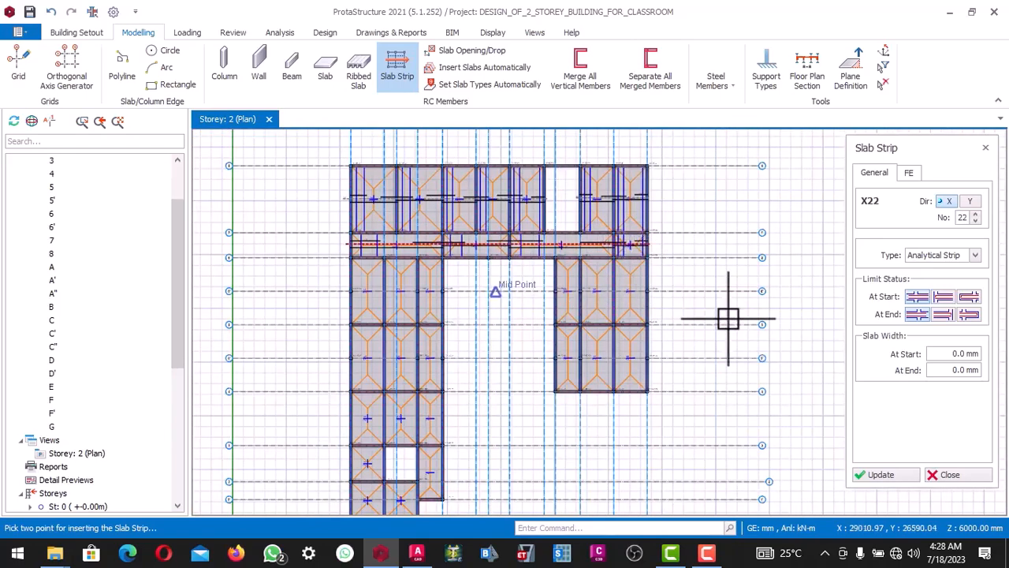
pyautogui.scroll(2, 407, 284)
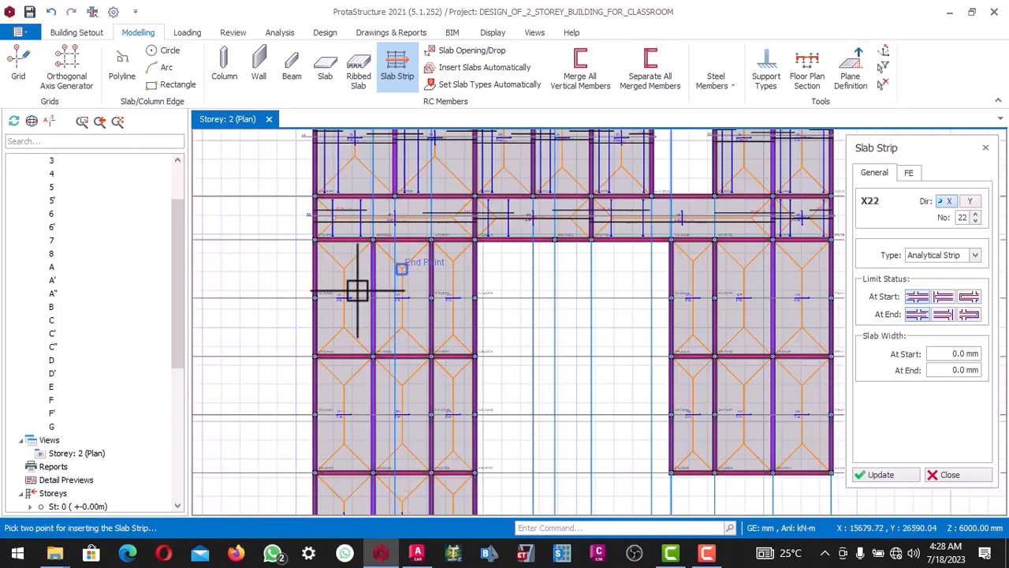
pyautogui.click(313, 297)
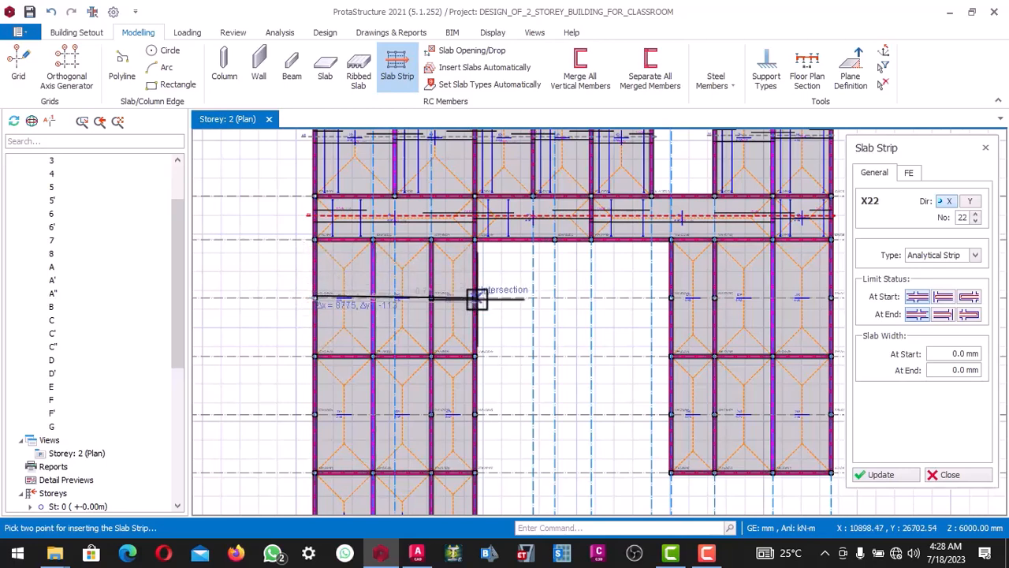
pyautogui.click(477, 298)
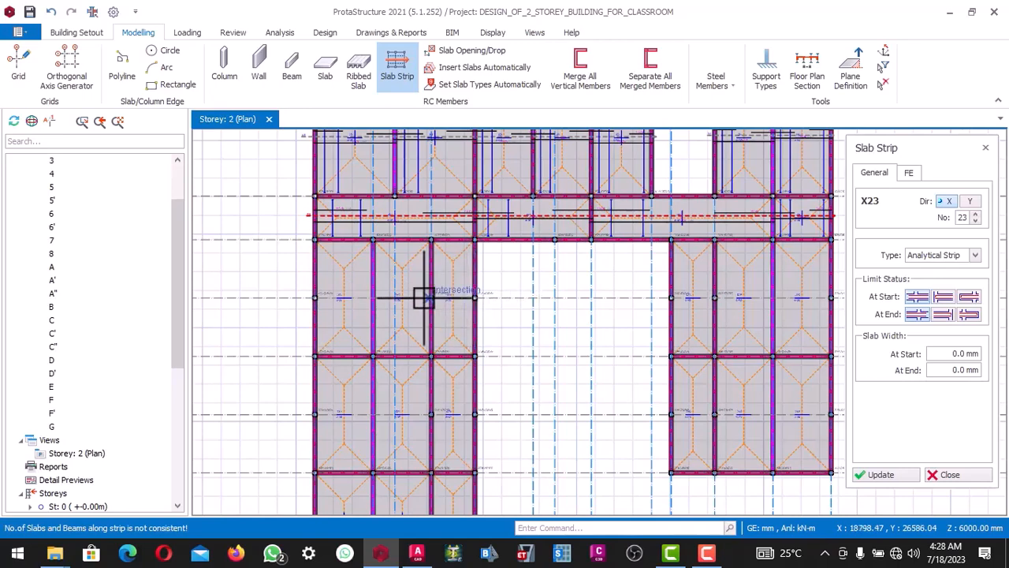
# Step: Insert an X-direction slab strip about 8.9 m long across the longer wing's three slabs just below the corridor, extending past both outer beams
pyautogui.scroll(1, 316, 297)
pyautogui.click(302, 296)
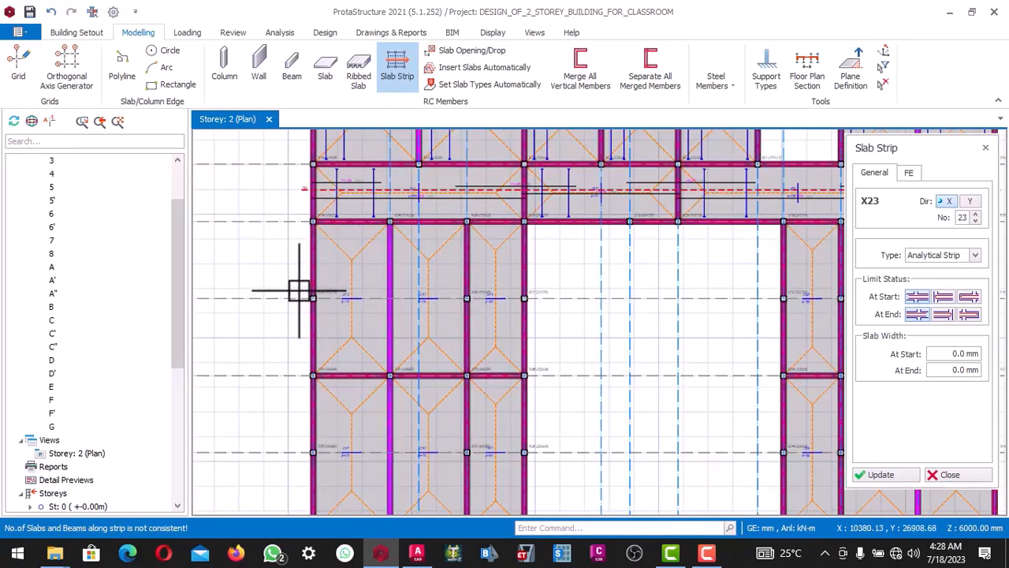
pyautogui.click(535, 290)
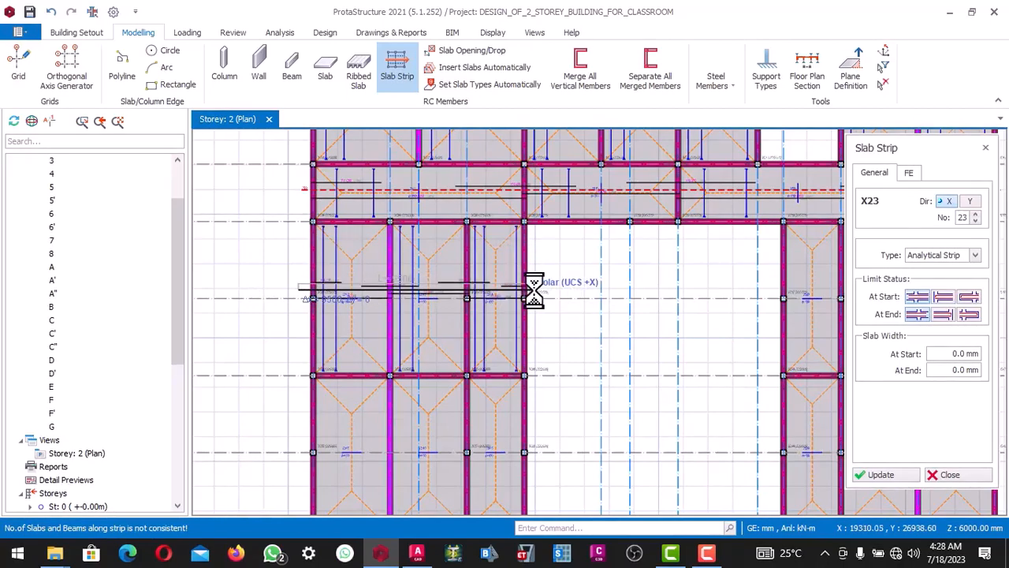
# Step: Insert an X-direction slab strip about 9.2 m long across the shorter wing's three slabs just below the corridor, extending past both outer beams
pyautogui.scroll(-2, 459, 296)
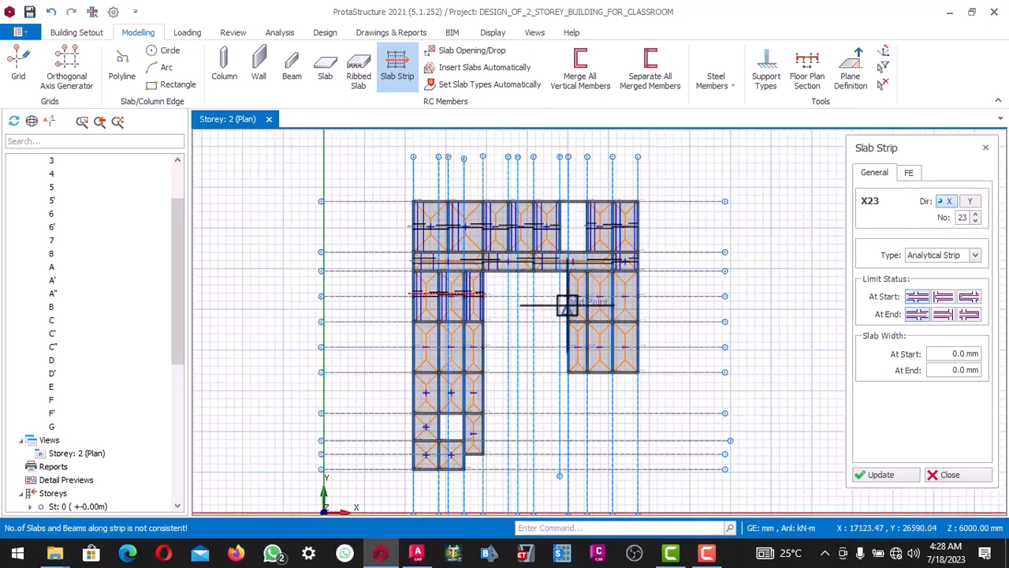
pyautogui.scroll(3, 568, 304)
pyautogui.click(556, 272)
pyautogui.scroll(-3, 557, 272)
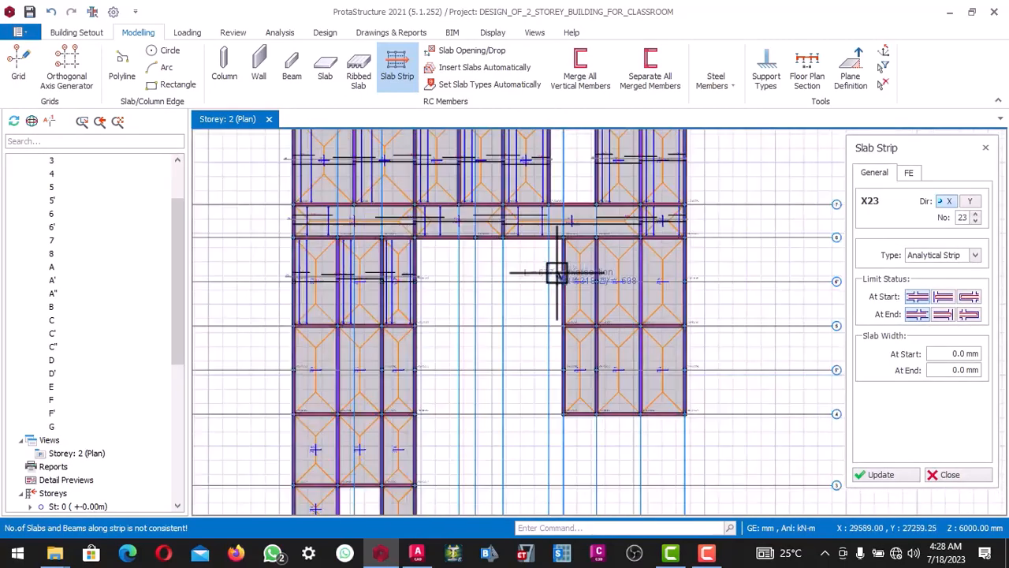
pyautogui.scroll(3, 643, 268)
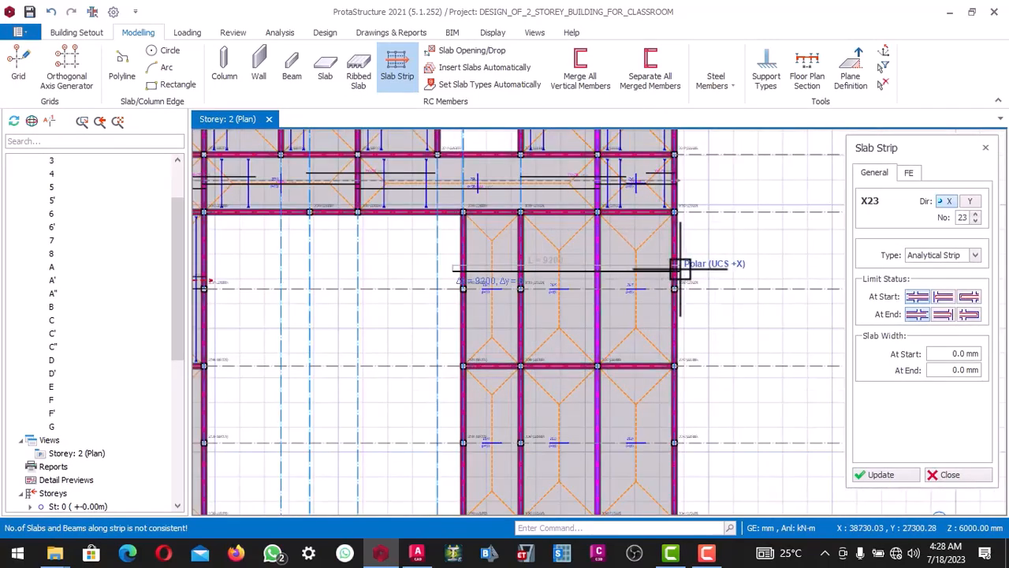
pyautogui.click(679, 268)
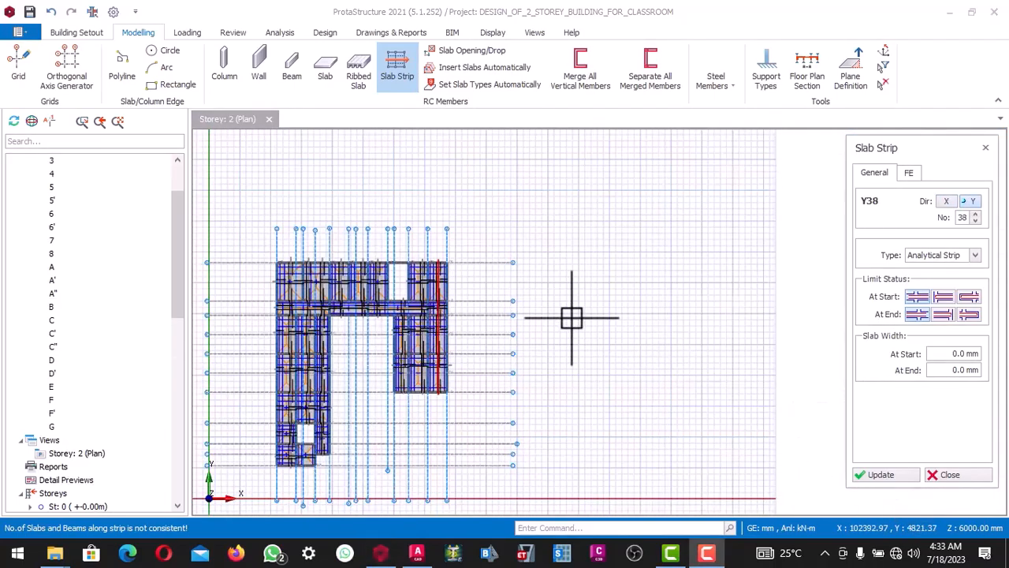
# Step: Examine the X- and Y-direction slab strips over the storey 2 plan, covering both wings, the corridor and the upper row of slabs
pyautogui.scroll(5, 513, 288)
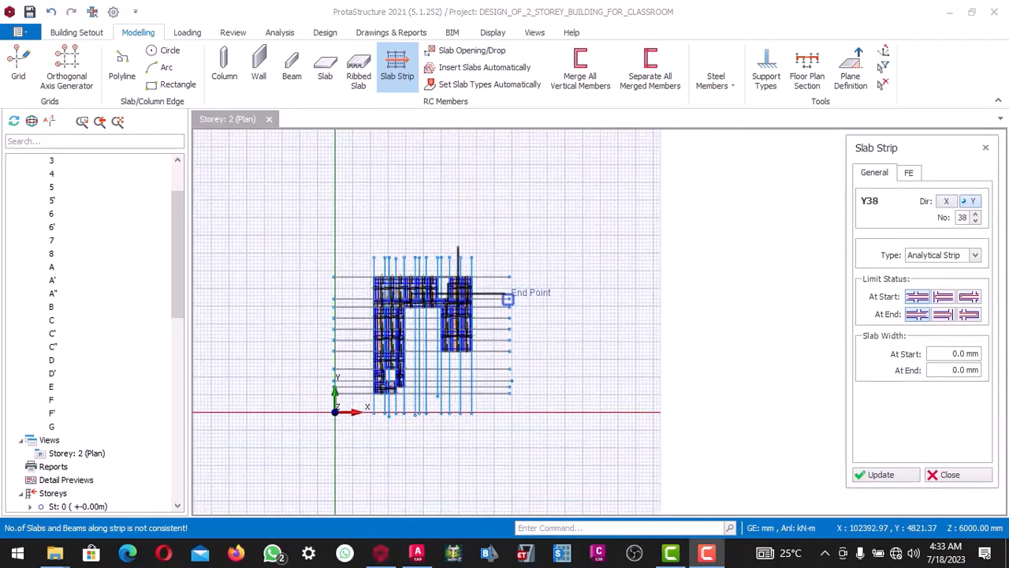
pyautogui.scroll(-5, 355, 241)
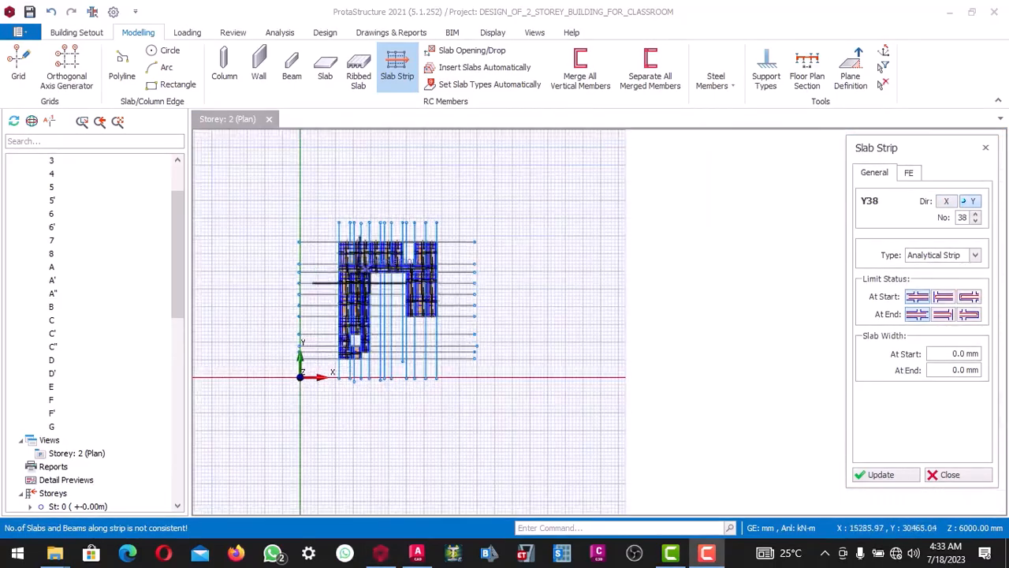
pyautogui.scroll(5, 355, 291)
pyautogui.scroll(-2, 355, 290)
pyautogui.scroll(3, 363, 268)
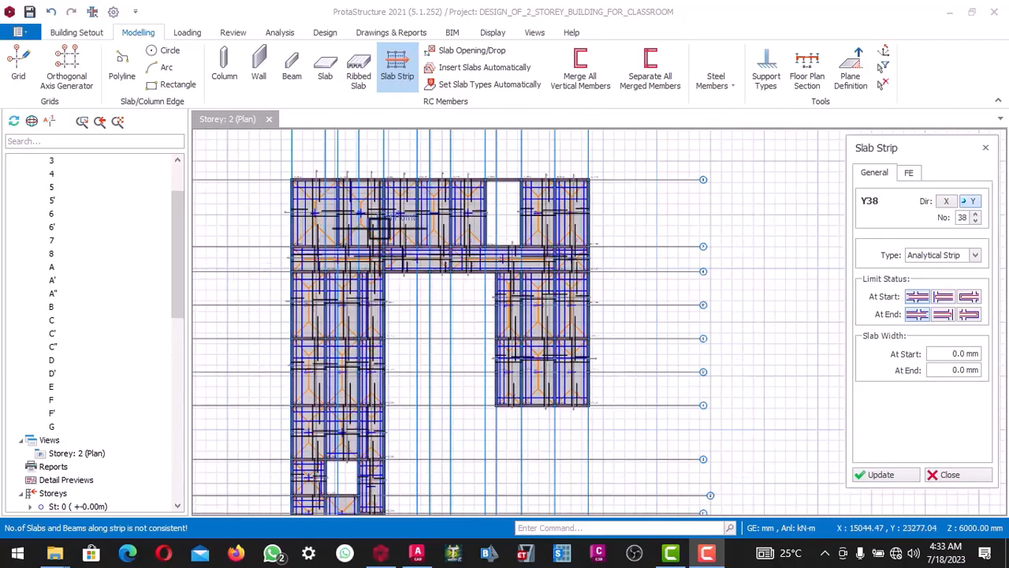
pyautogui.scroll(-3, 375, 253)
pyautogui.scroll(3, 399, 252)
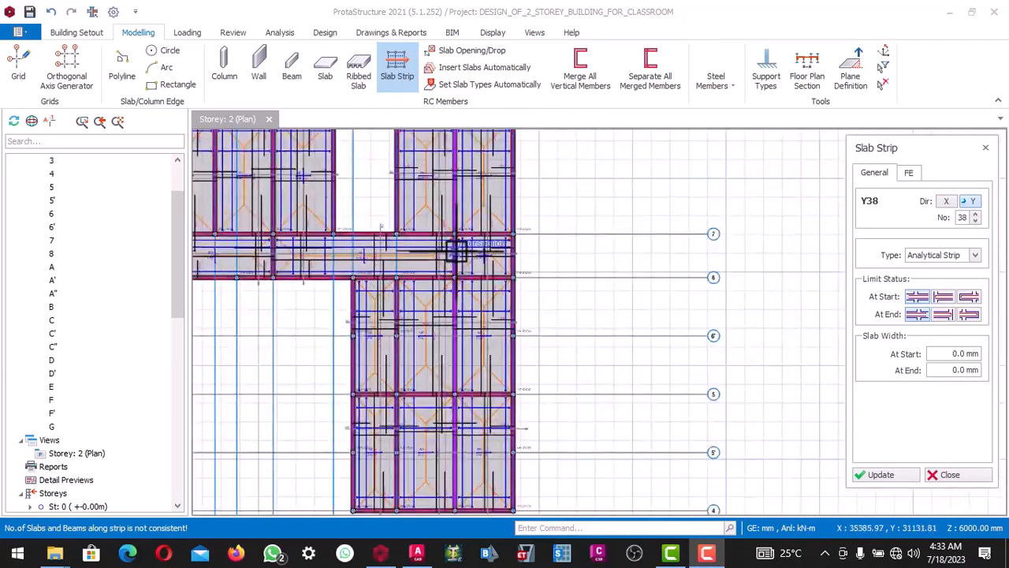
pyautogui.scroll(-4, 392, 271)
pyautogui.scroll(4, 399, 239)
pyautogui.scroll(-3, 374, 270)
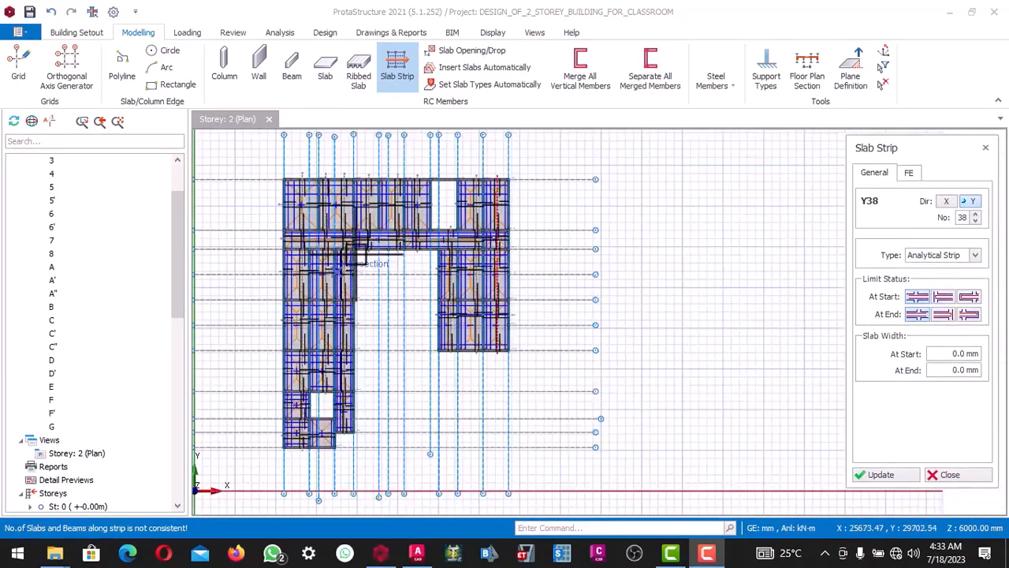
pyautogui.scroll(-2, 370, 239)
pyautogui.scroll(5, 352, 236)
pyautogui.scroll(-3, 354, 252)
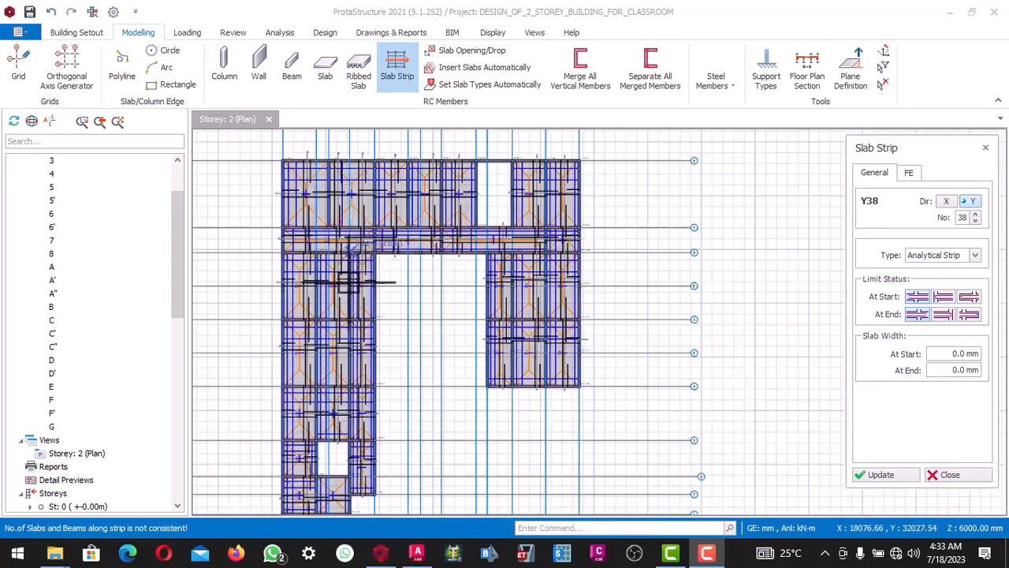
pyautogui.scroll(2, 357, 305)
pyautogui.scroll(-5, 356, 305)
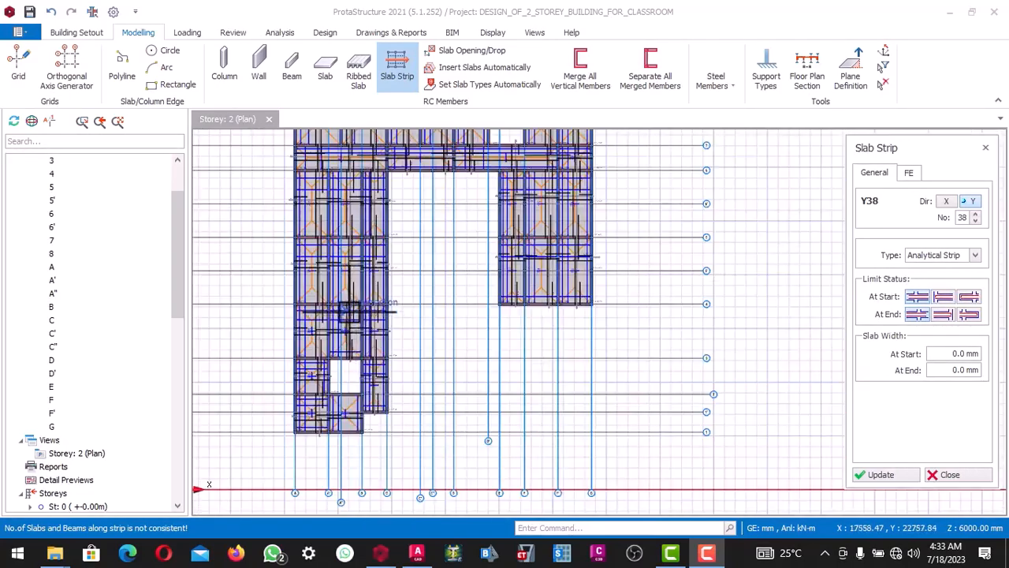
pyautogui.scroll(4, 343, 319)
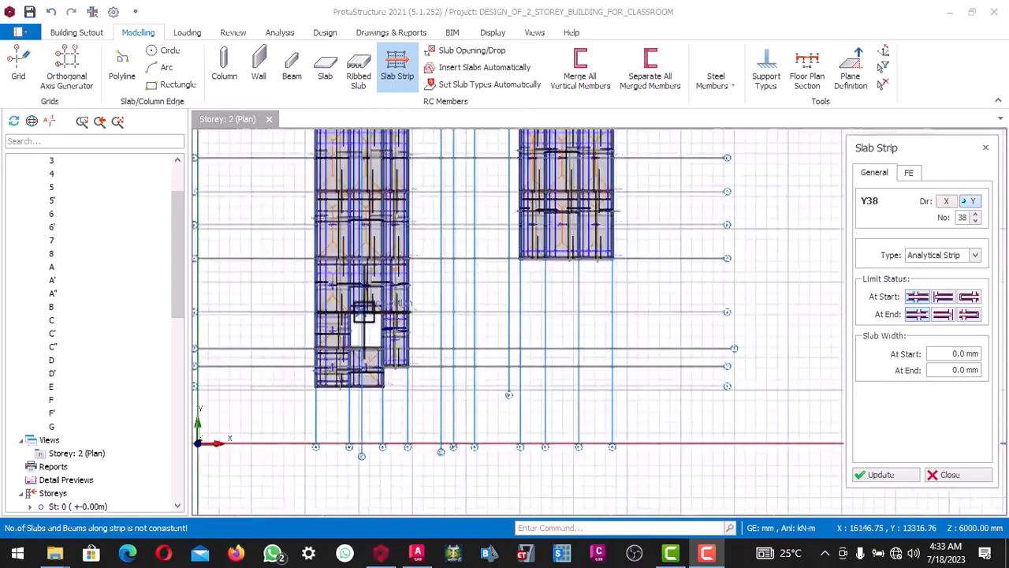
pyautogui.scroll(-3, 371, 260)
pyautogui.scroll(1, 383, 232)
pyautogui.scroll(4, 384, 226)
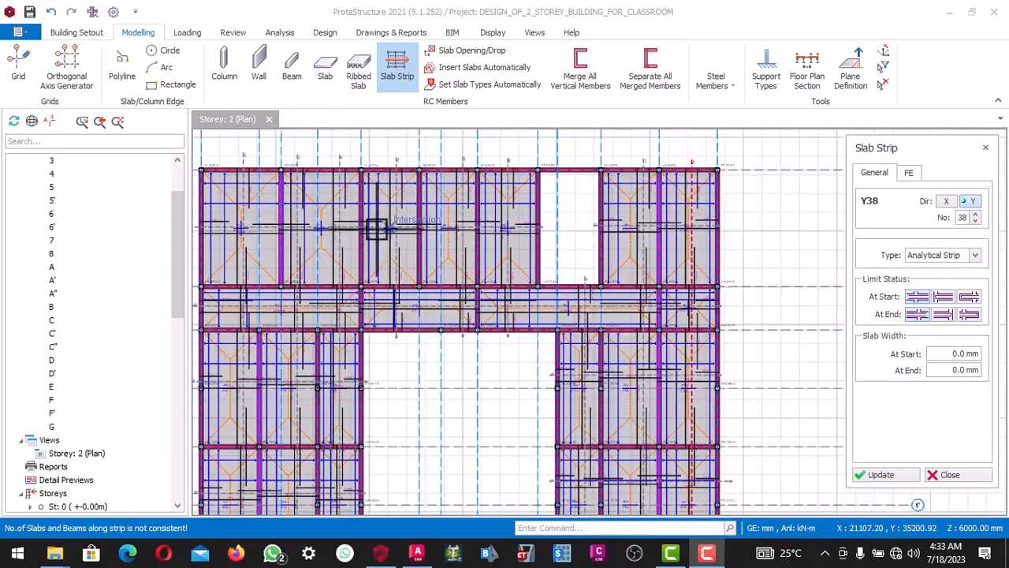
pyautogui.scroll(-5, 377, 229)
pyautogui.scroll(4, 394, 210)
pyautogui.scroll(-5, 390, 225)
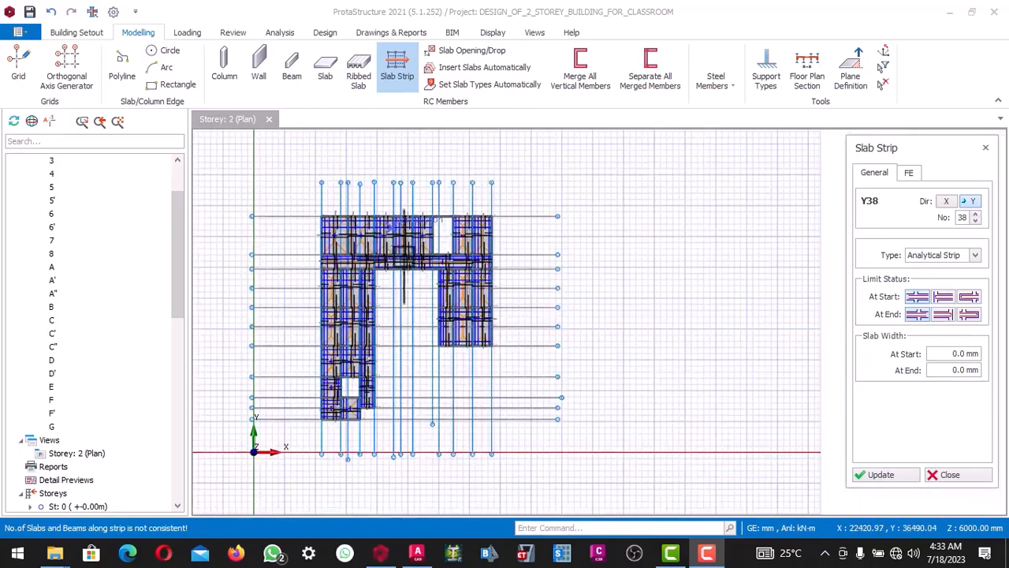
pyautogui.scroll(4, 404, 258)
pyautogui.scroll(-1, 463, 259)
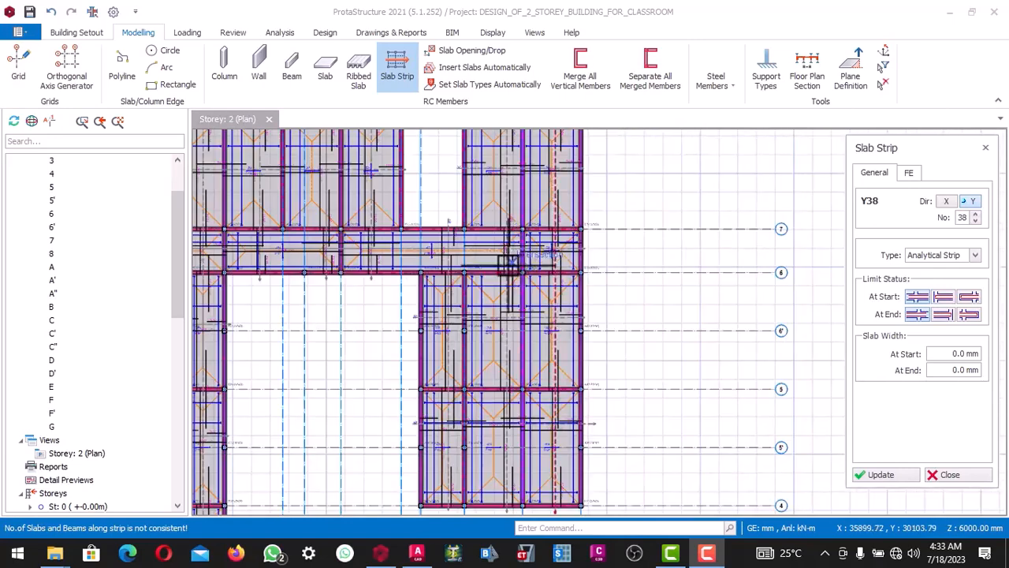
pyautogui.scroll(-2, 508, 265)
pyautogui.scroll(2, 361, 206)
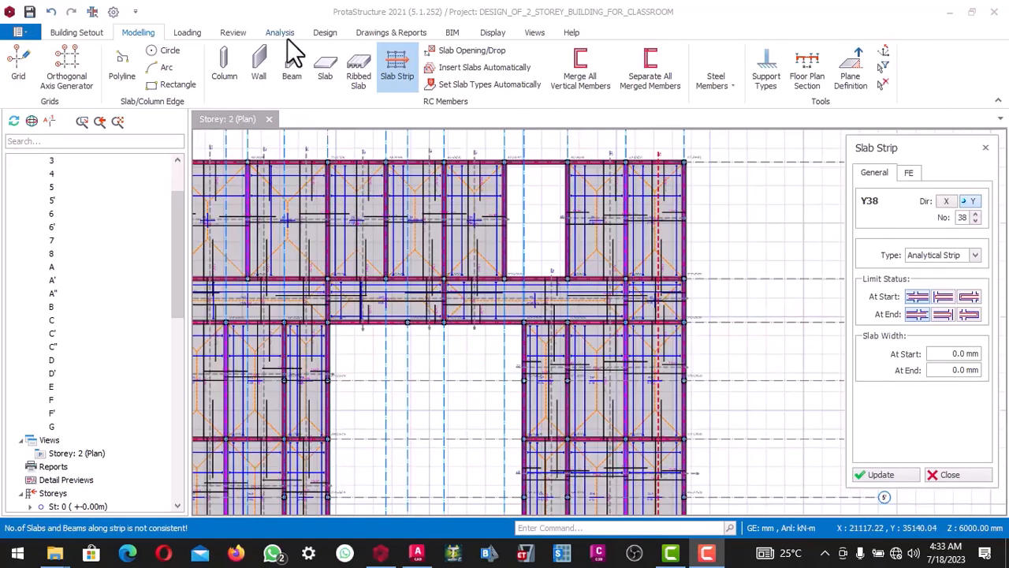
# Step: Run the building model check on all storeys with every overlap, axis intersection, zero-length and repeated-label check included
pyautogui.click(280, 32)
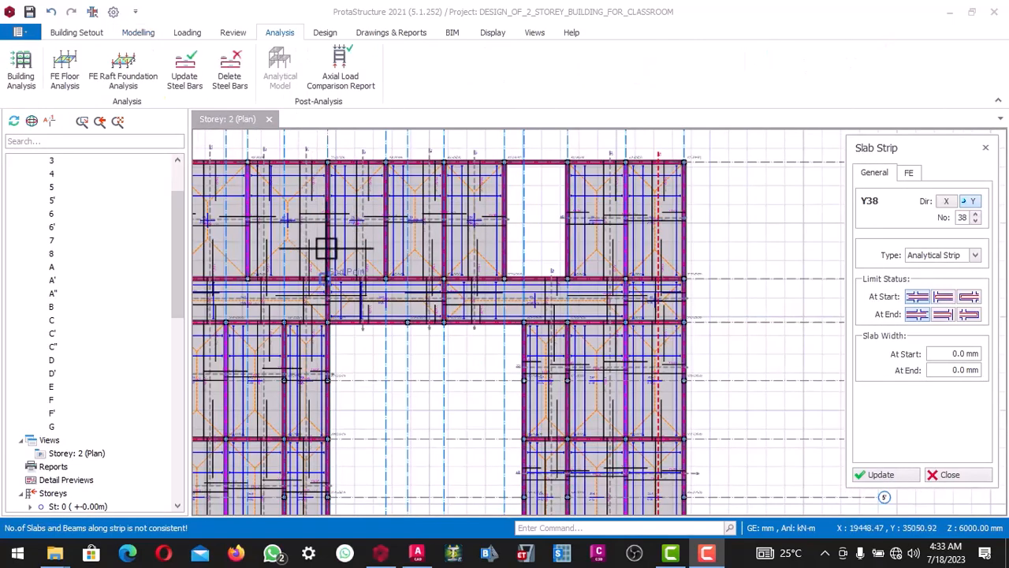
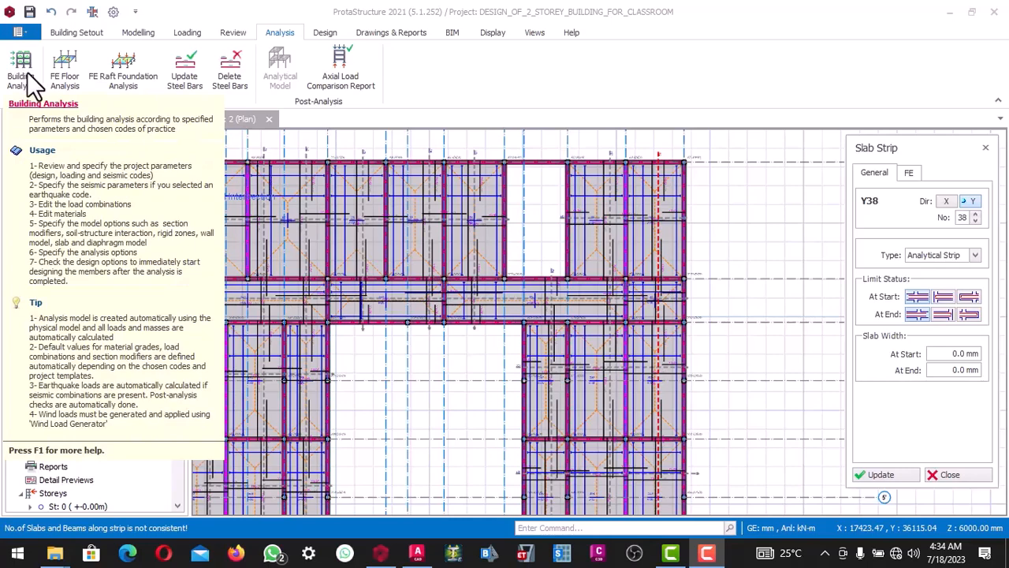
pyautogui.click(26, 72)
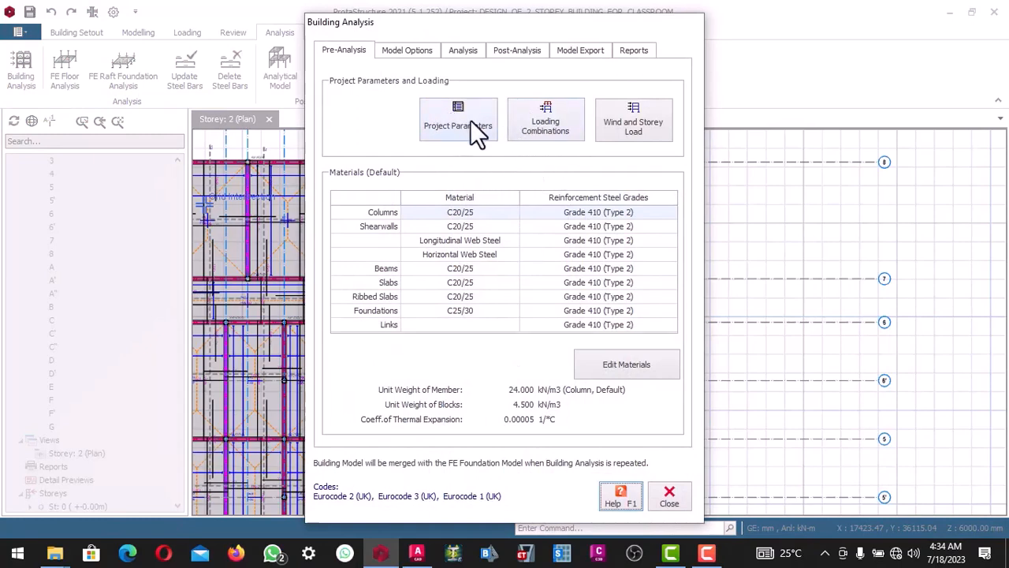
pyautogui.moveTo(406, 30); pyautogui.dragTo(407, 30)
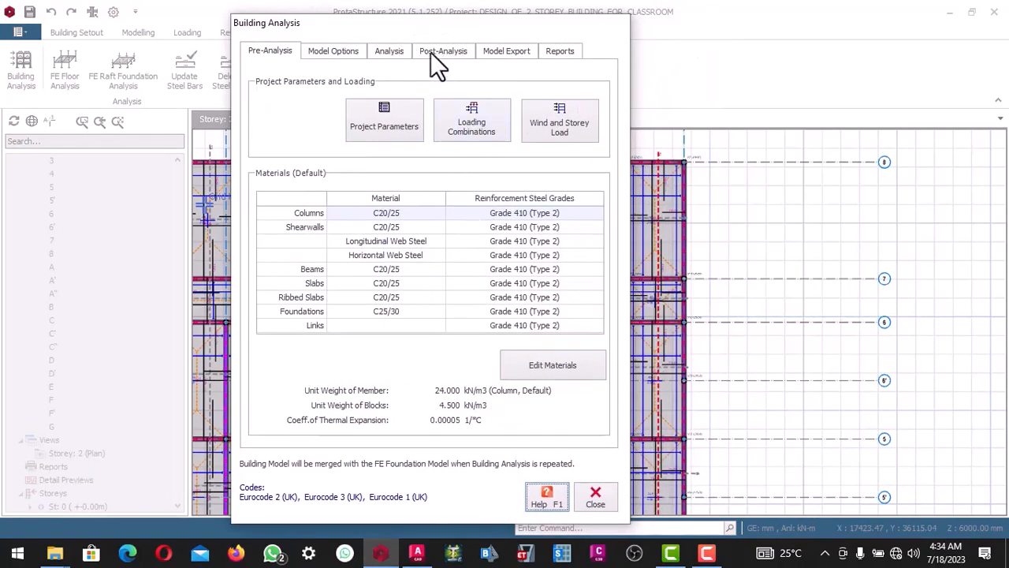
pyautogui.click(392, 50)
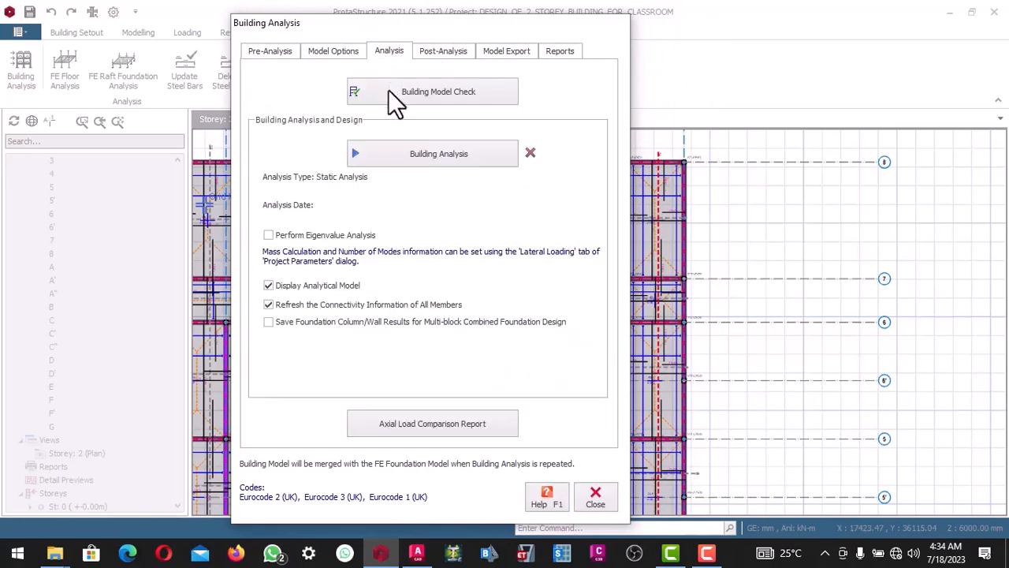
pyautogui.click(429, 96)
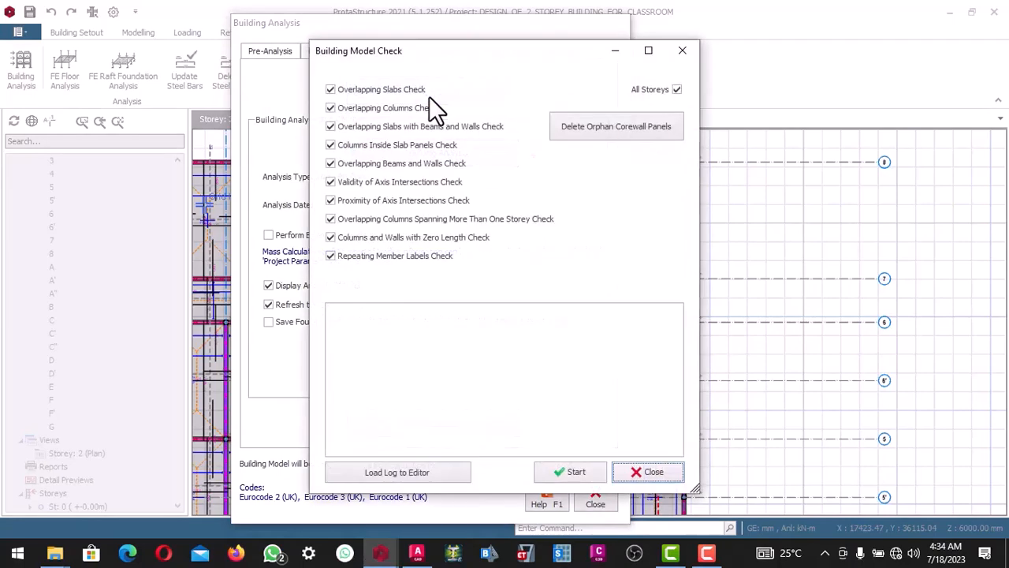
pyautogui.moveTo(466, 54); pyautogui.dragTo(374, 28)
pyautogui.click(463, 446)
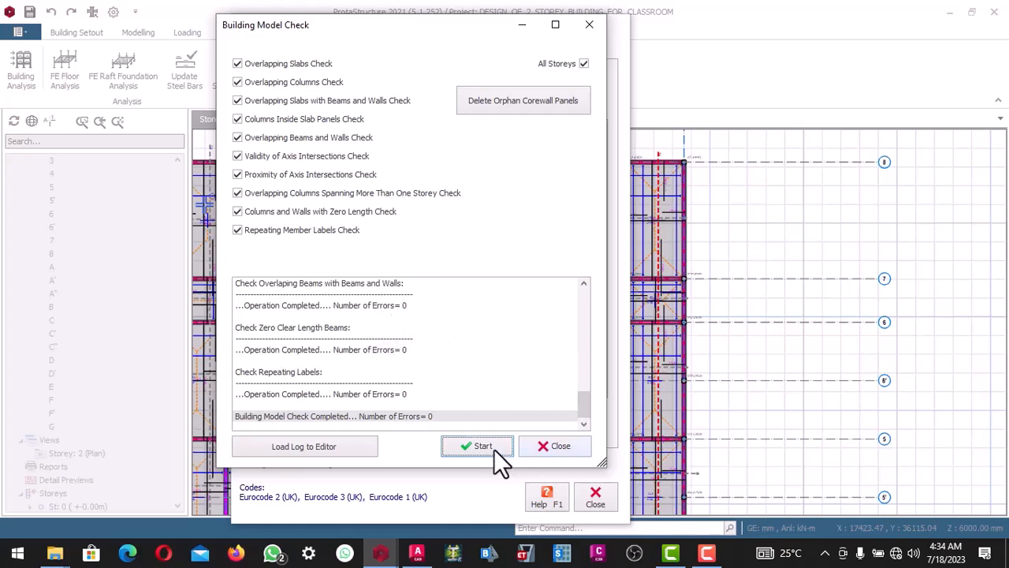
pyautogui.click(550, 446)
# Step: Run the static building analysis without batch column, beam or steel member design
pyautogui.click(427, 154)
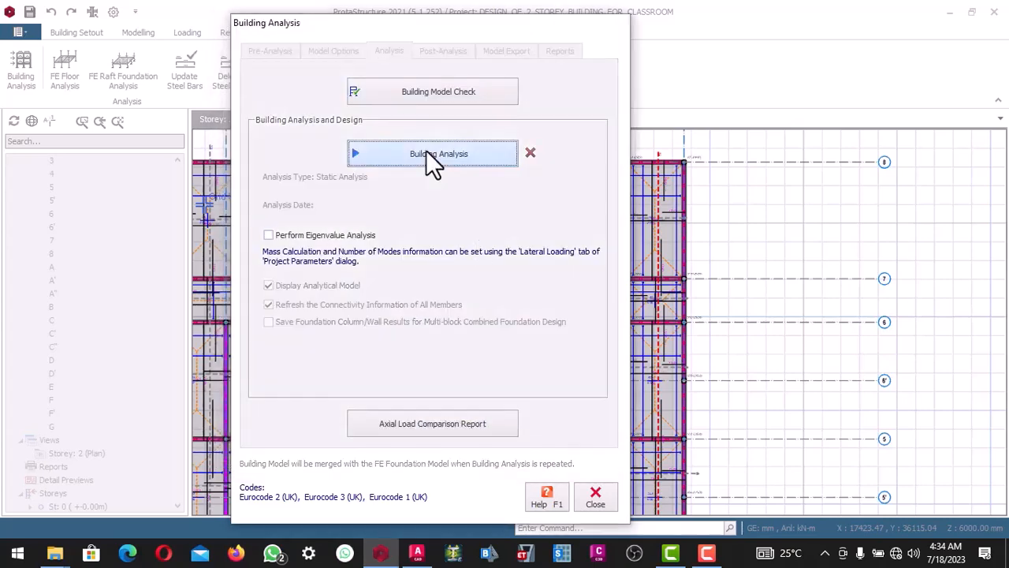
pyautogui.moveTo(473, 181); pyautogui.dragTo(390, 182)
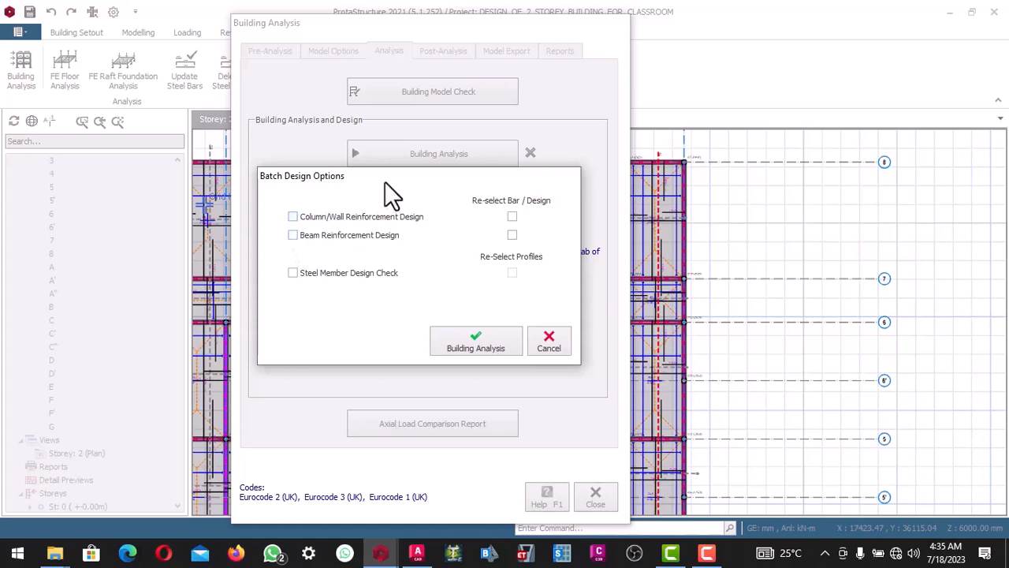
pyautogui.moveTo(385, 181); pyautogui.dragTo(353, 178)
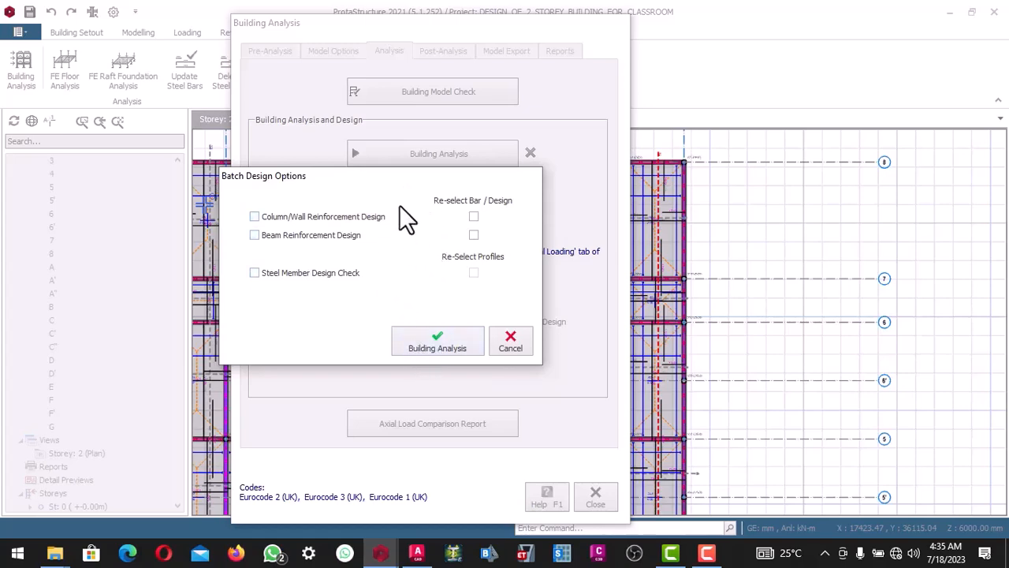
pyautogui.click(442, 344)
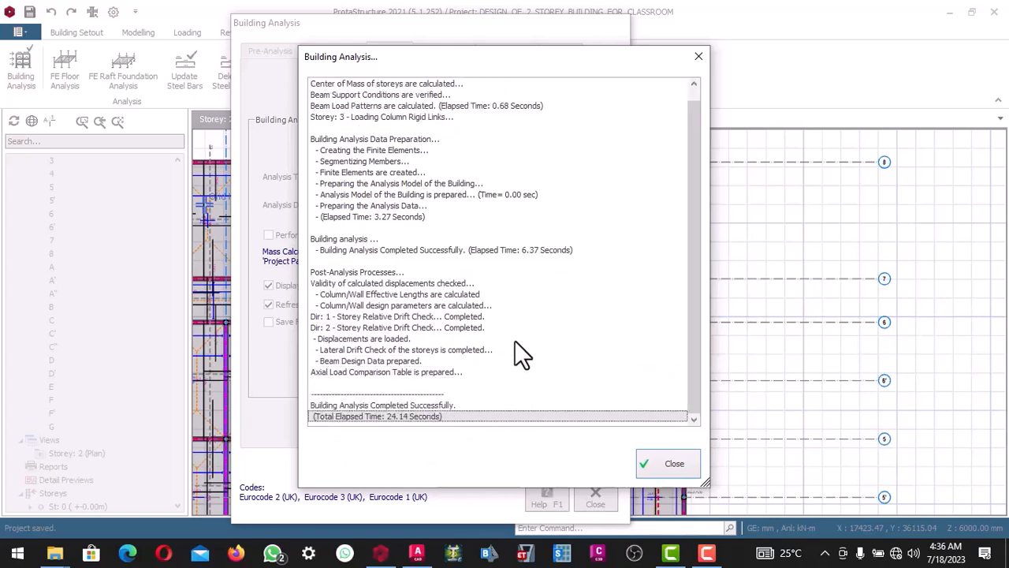
# Step: Dismiss the analysis summary report and analysis dialogs, and close the analytical model view to return to the storey 2 plan
pyautogui.moveTo(459, 63); pyautogui.dragTo(393, 59)
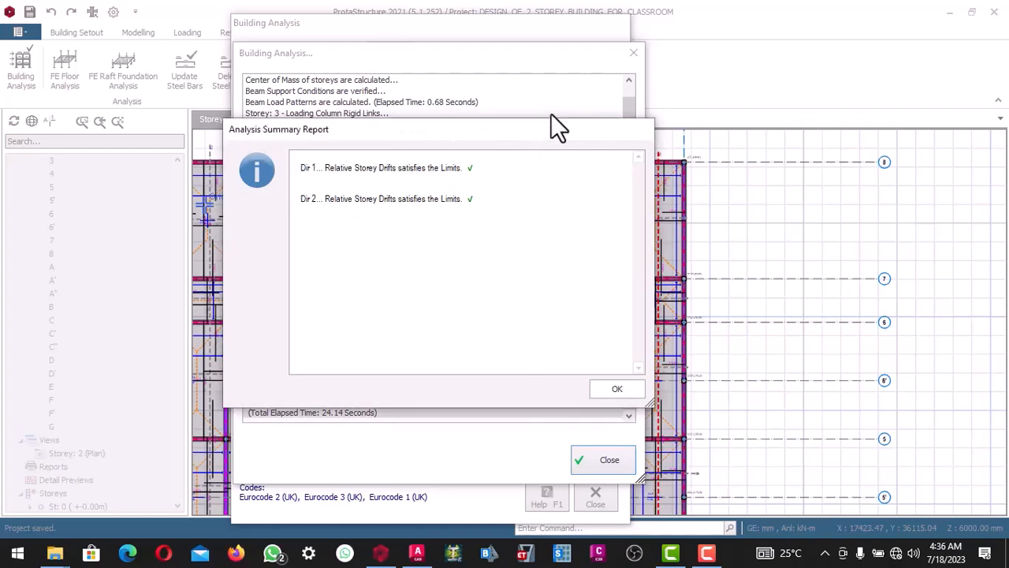
pyautogui.click(611, 388)
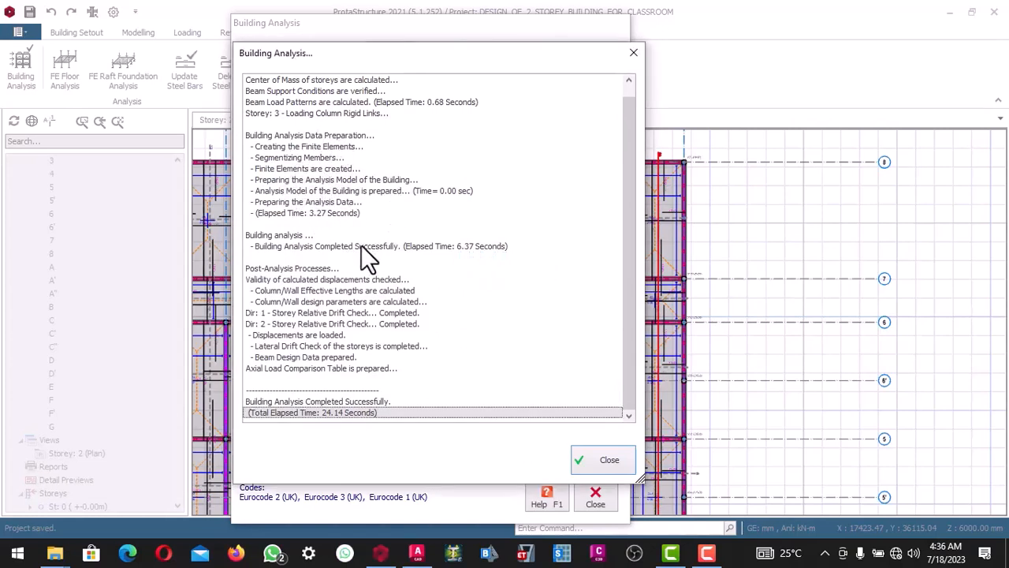
pyautogui.click(587, 464)
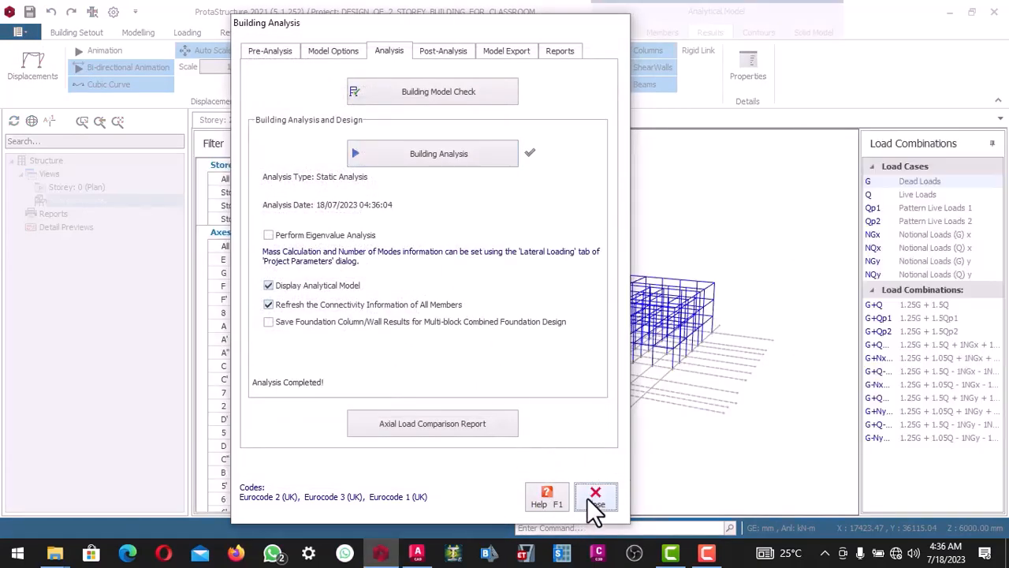
pyautogui.click(588, 497)
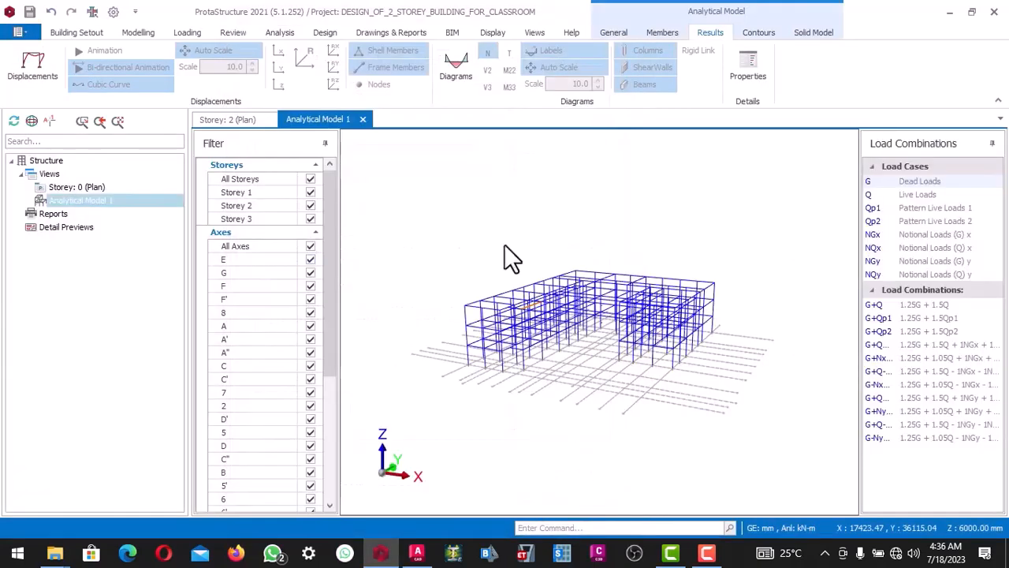
pyautogui.click(362, 119)
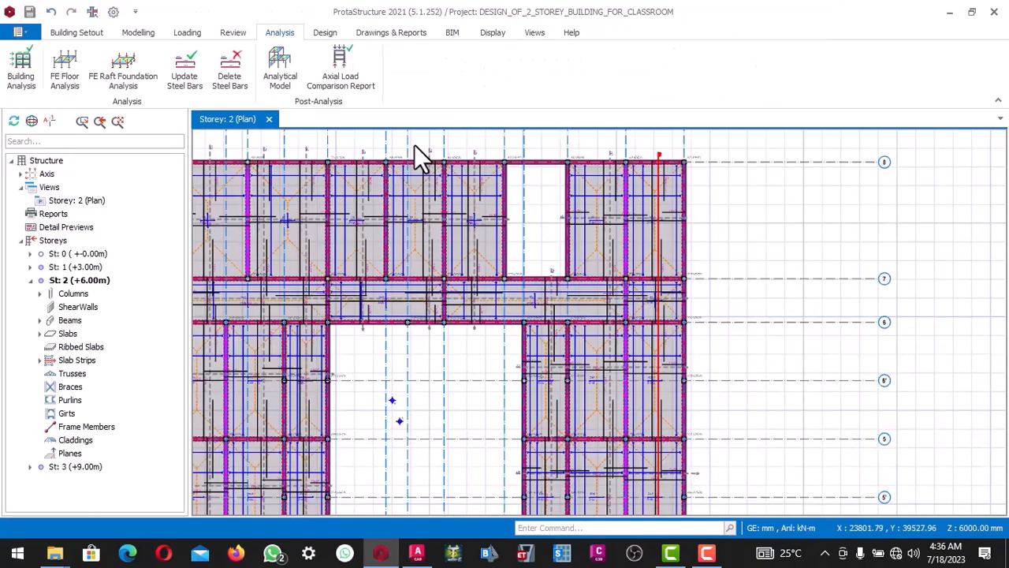
# Step: Open the column reinforcement design table from the building analysis post-analysis options
pyautogui.click(27, 74)
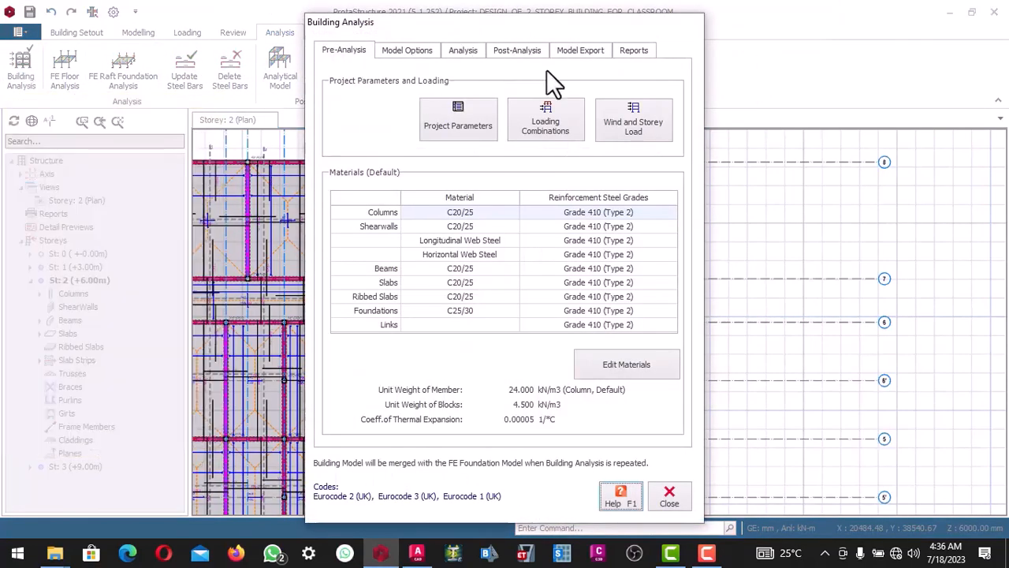
pyautogui.click(518, 50)
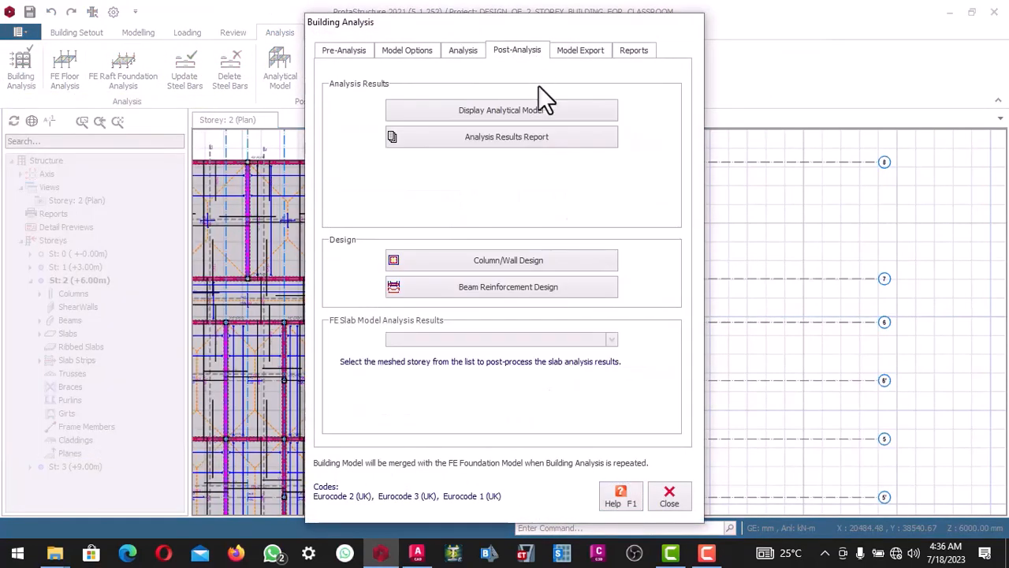
pyautogui.click(493, 262)
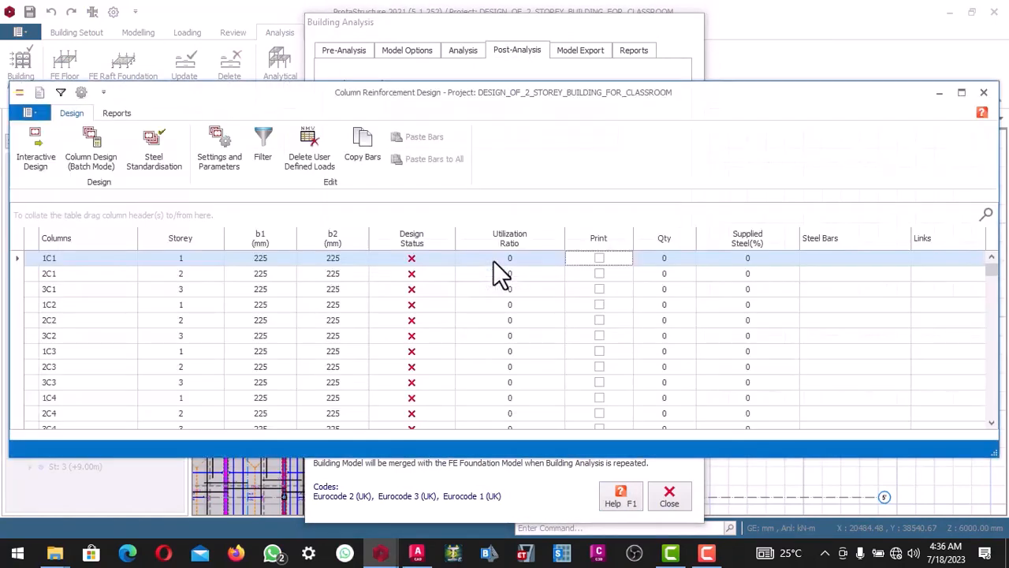
# Step: Open the column design settings and examine the steel ratio, parameter, bar selection method, column containment and wall containment options
pyautogui.click(219, 160)
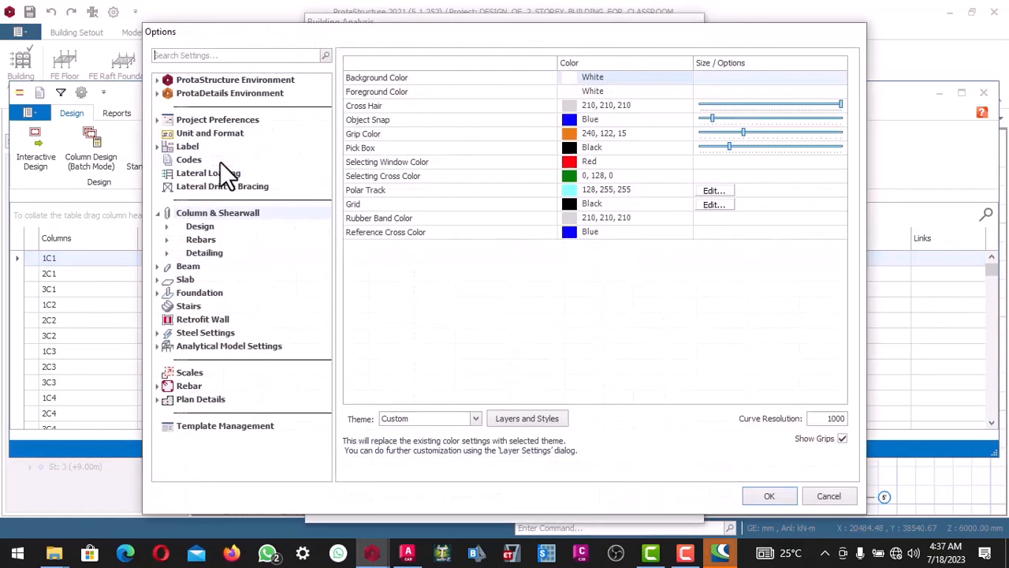
pyautogui.doubleClick(195, 225)
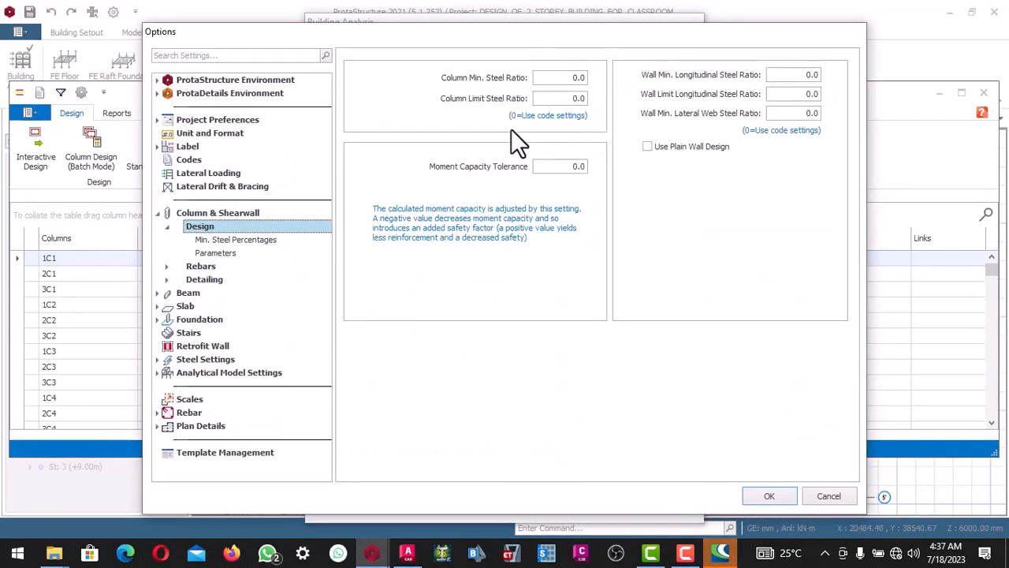
pyautogui.click(235, 239)
pyautogui.click(227, 254)
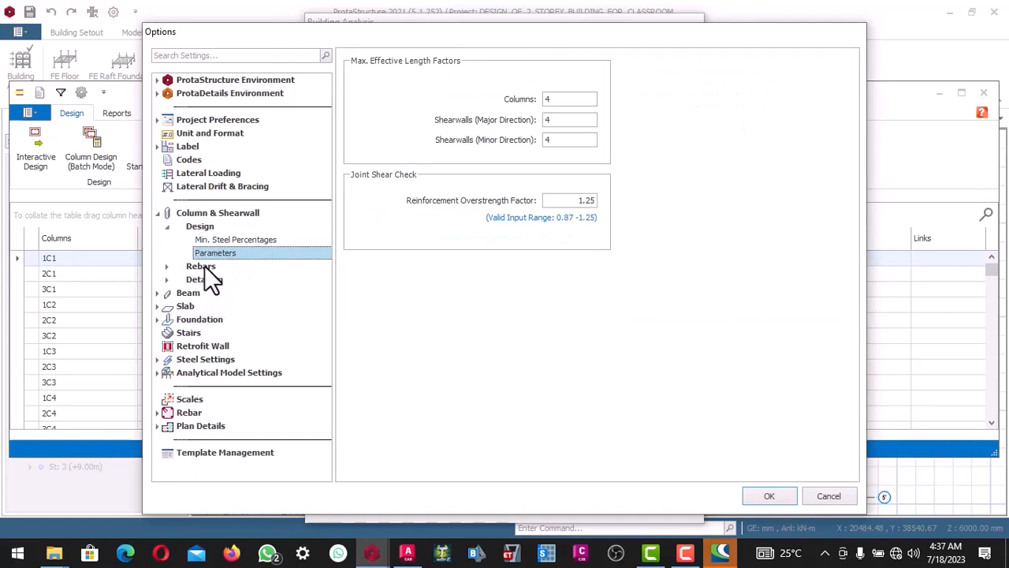
pyautogui.click(203, 265)
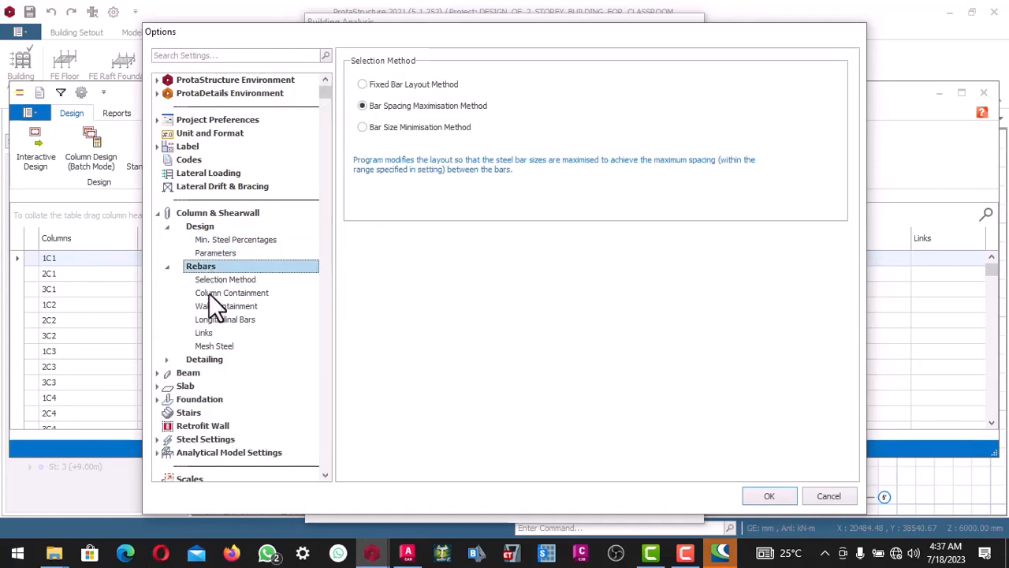
pyautogui.click(220, 278)
pyautogui.click(228, 291)
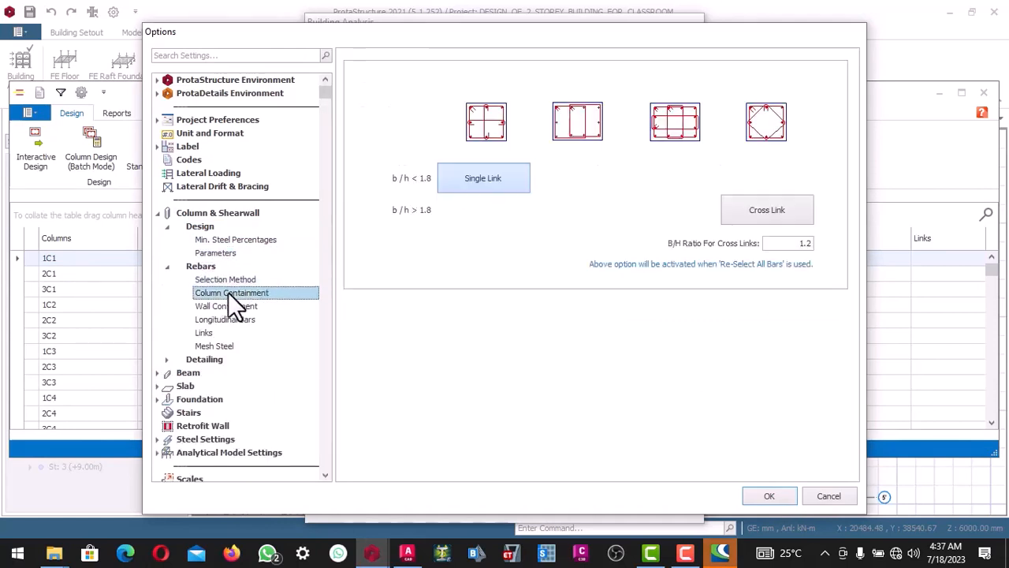
pyautogui.click(230, 307)
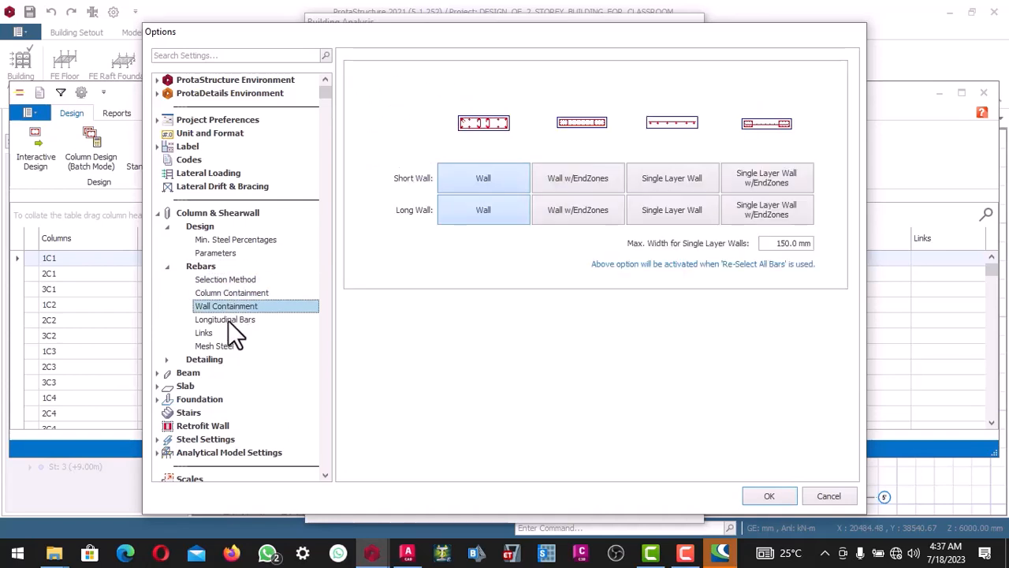
# Step: Set the concrete cover for column longitudinal bars to 40 mm
pyautogui.click(228, 319)
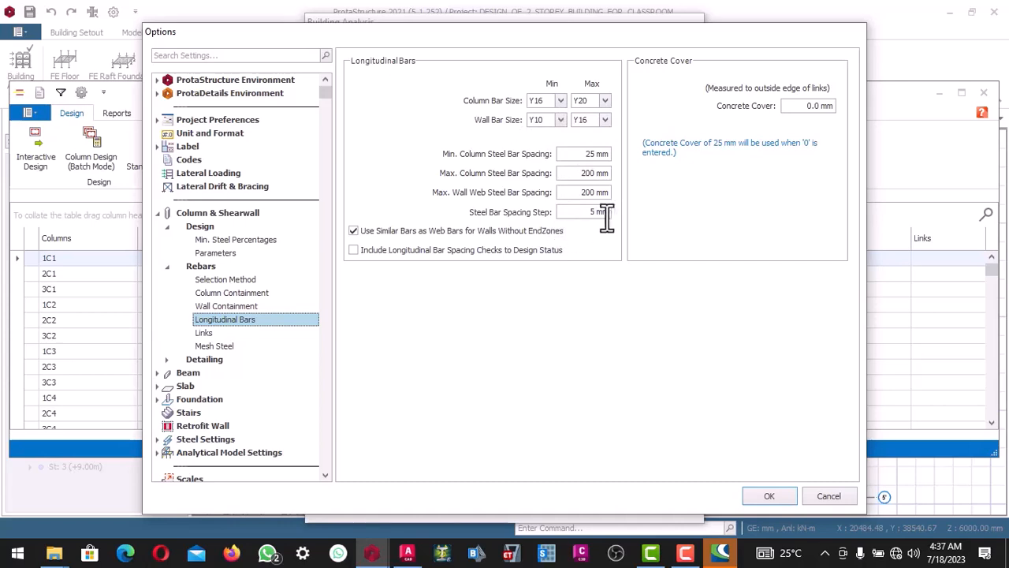
pyautogui.click(796, 106)
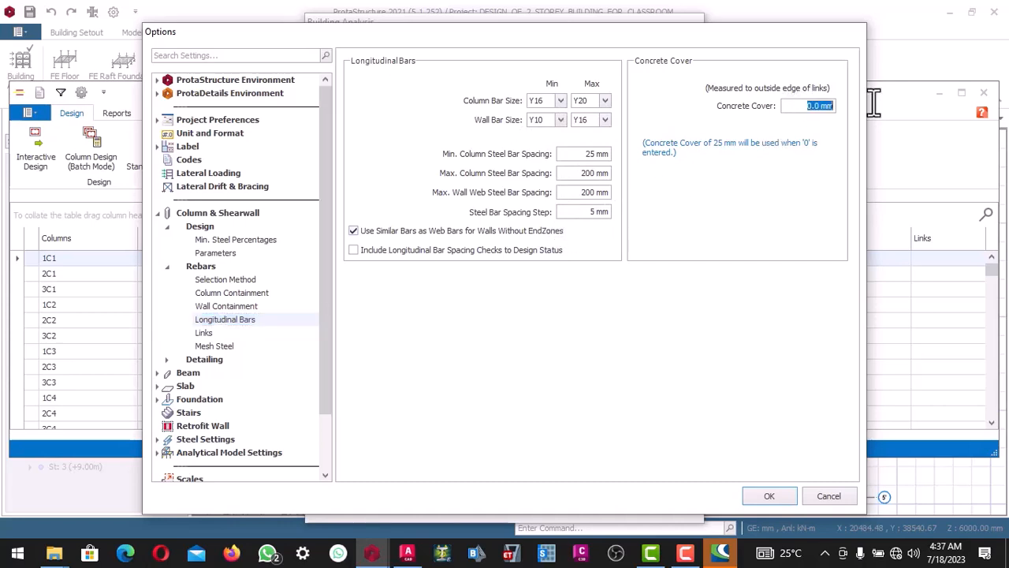
pyautogui.write('40')
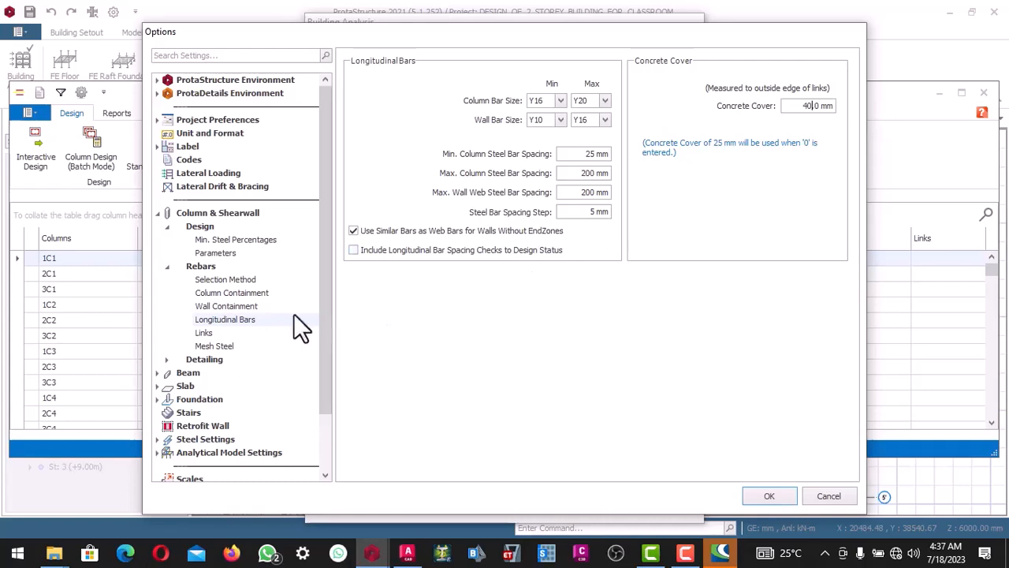
# Step: Set the maximum column link spacing to 250 mm
pyautogui.click(210, 336)
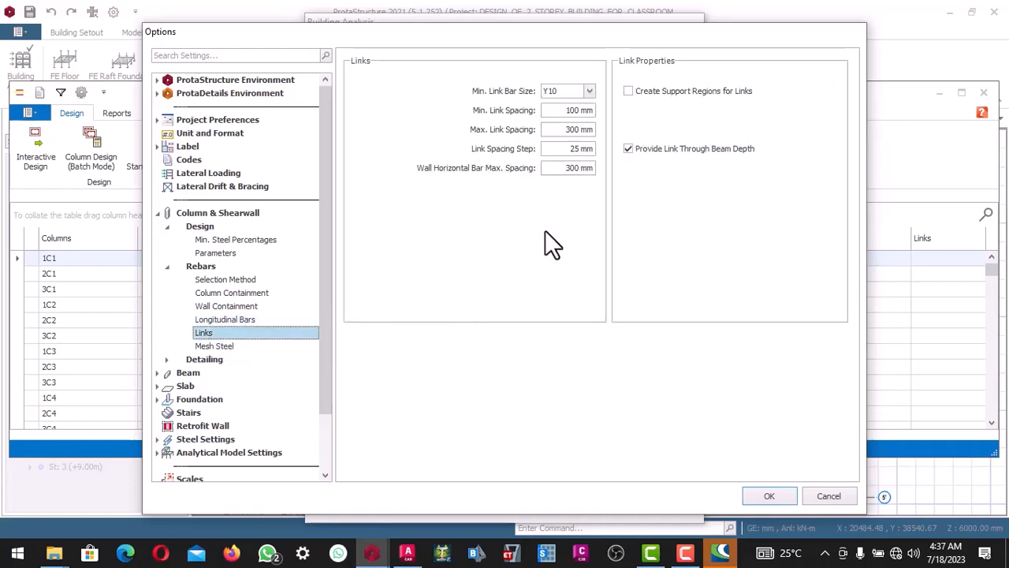
pyautogui.click(568, 130)
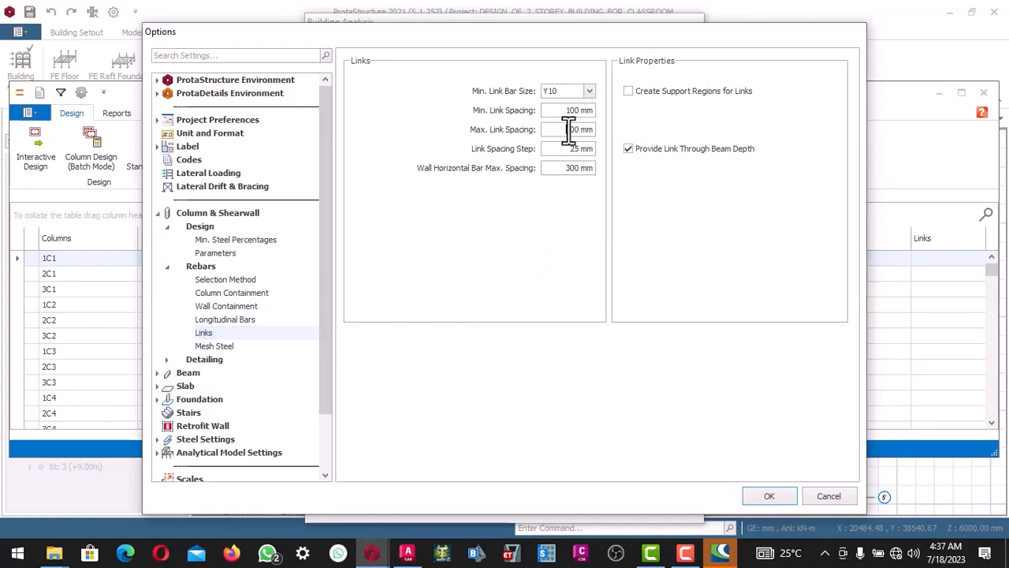
pyautogui.moveTo(568, 130); pyautogui.dragTo(597, 129)
pyautogui.write('25')
pyautogui.moveTo(542, 37); pyautogui.dragTo(510, 37)
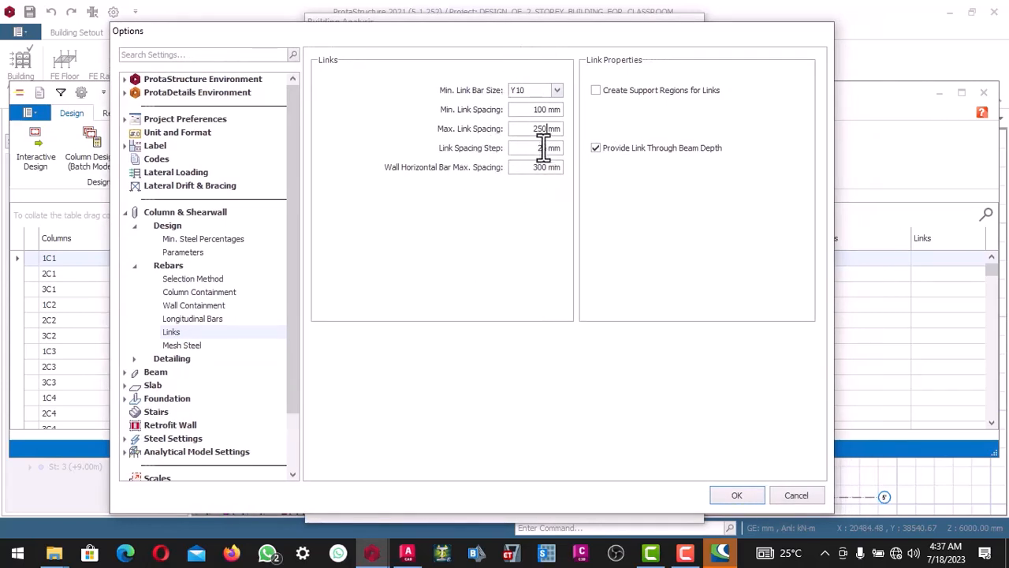
# Step: In the floor beam parameters, set the minimum beam steel diameter to Y16 and the maximum to Y20
pyautogui.scroll(-2, 260, 347)
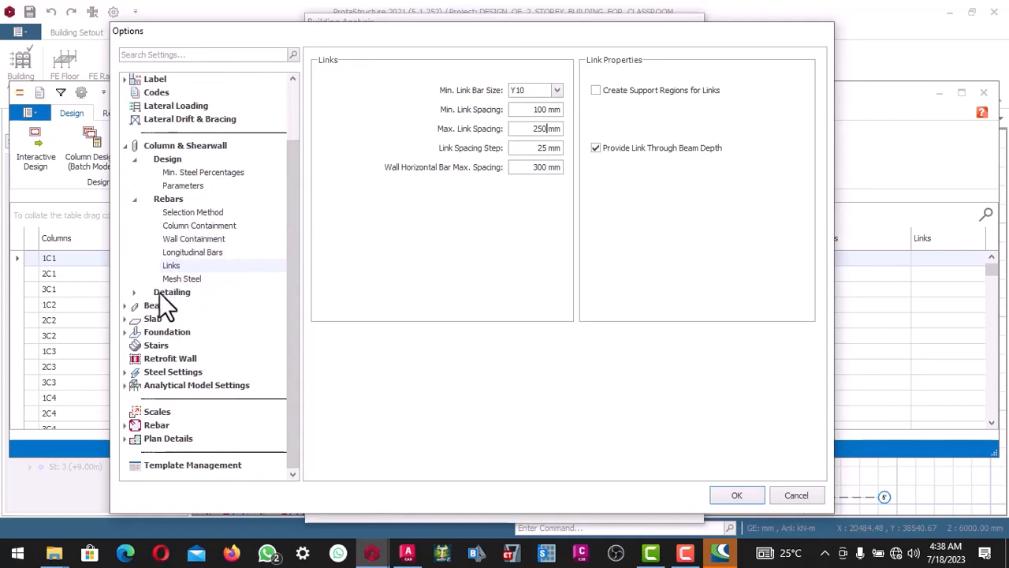
pyautogui.click(158, 306)
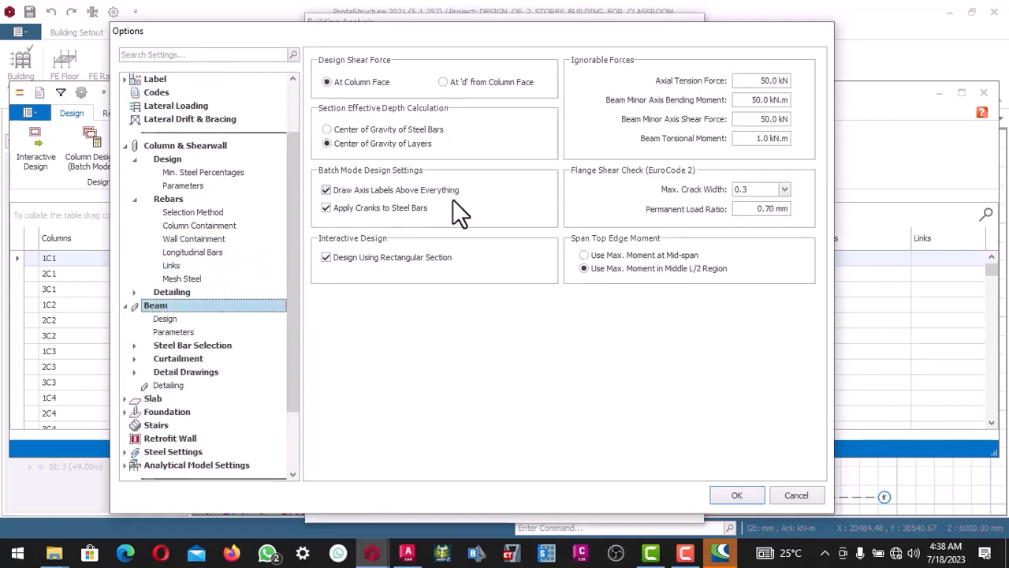
pyautogui.click(164, 319)
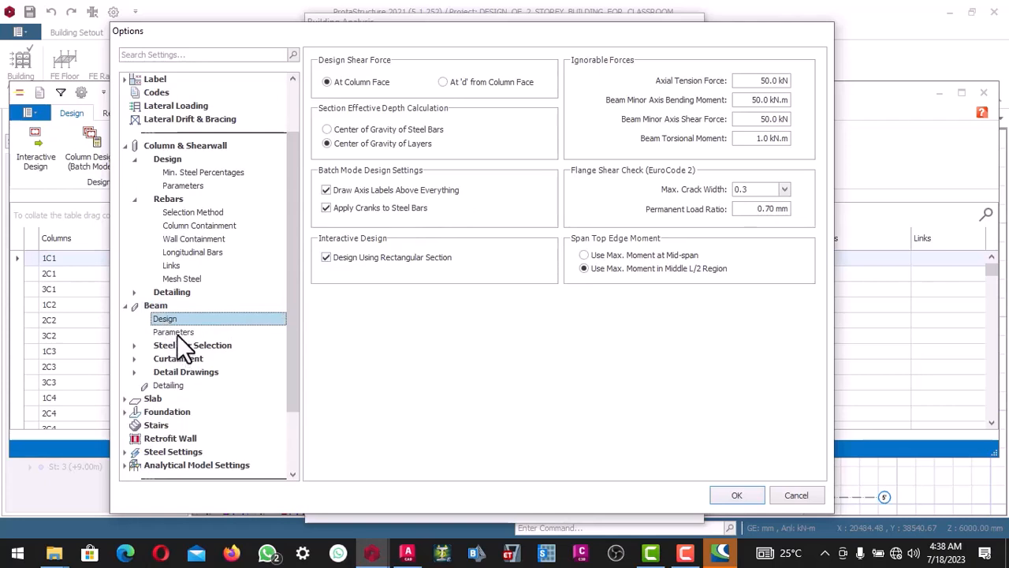
pyautogui.click(175, 333)
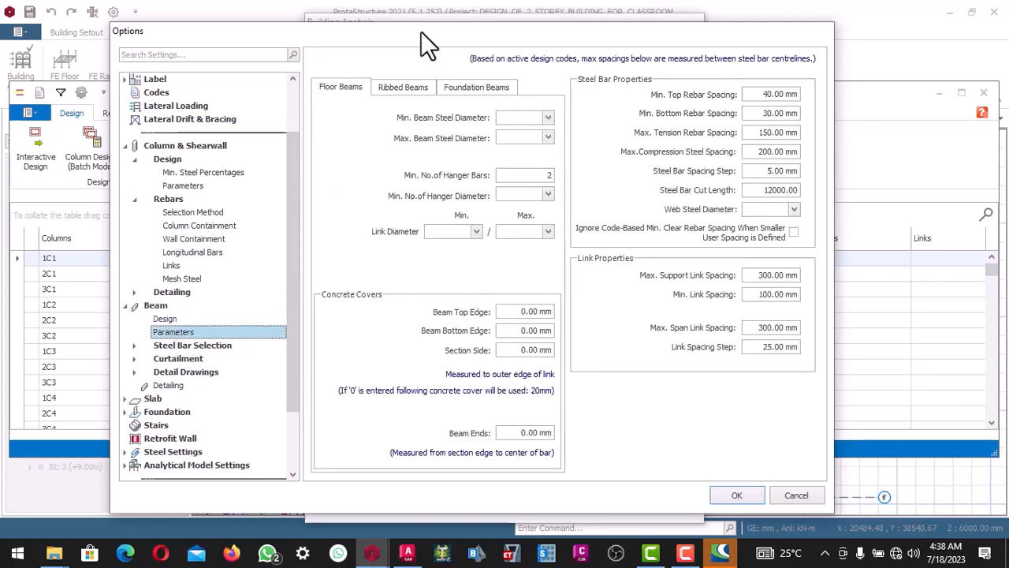
pyautogui.moveTo(420, 33); pyautogui.dragTo(351, 31)
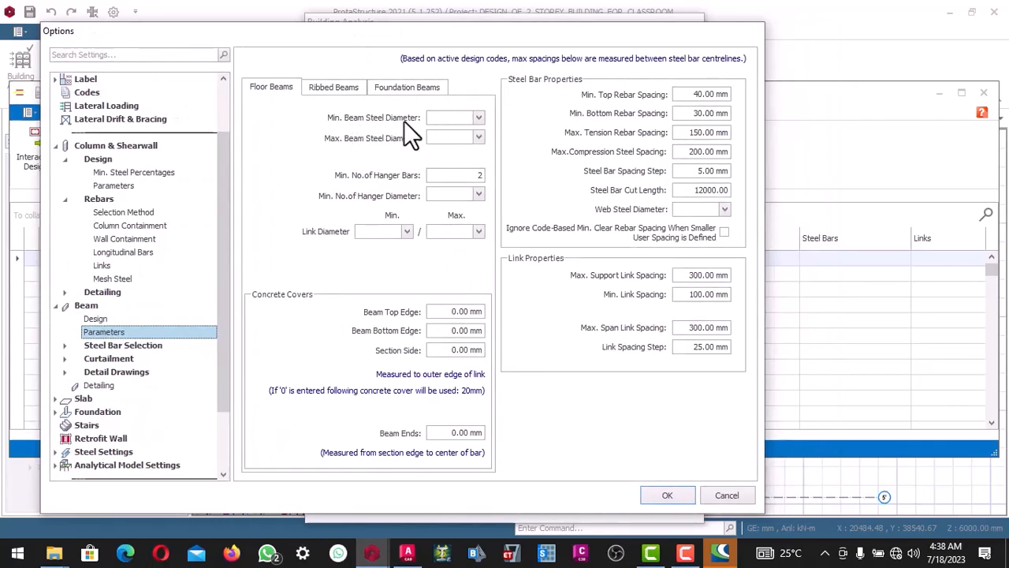
pyautogui.click(479, 118)
pyautogui.click(455, 132)
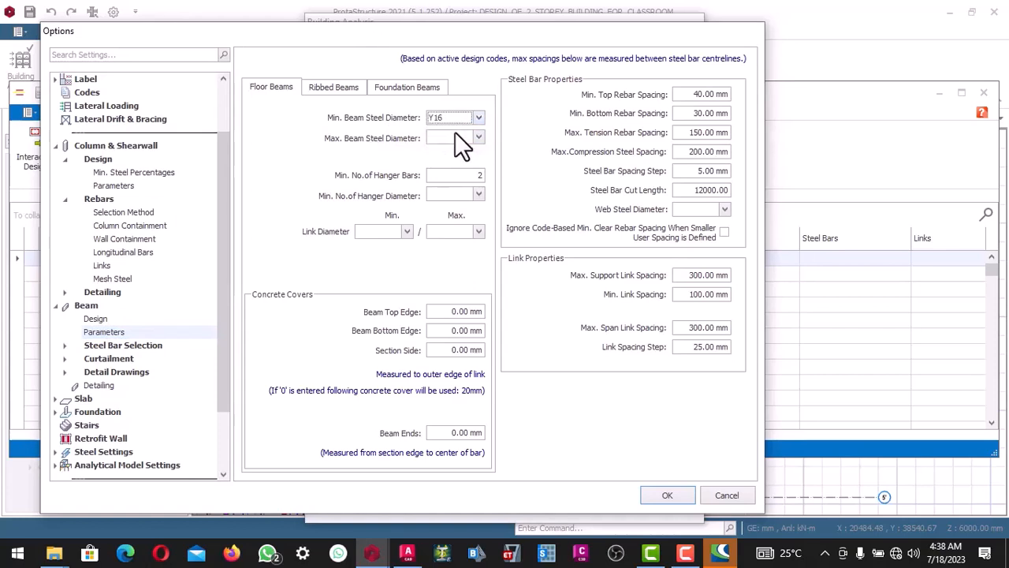
pyautogui.click(478, 136)
pyautogui.click(446, 161)
# Step: Set the floor beam hanger bar diameter to Y16 and both the minimum and maximum link diameters to Y10
pyautogui.click(477, 195)
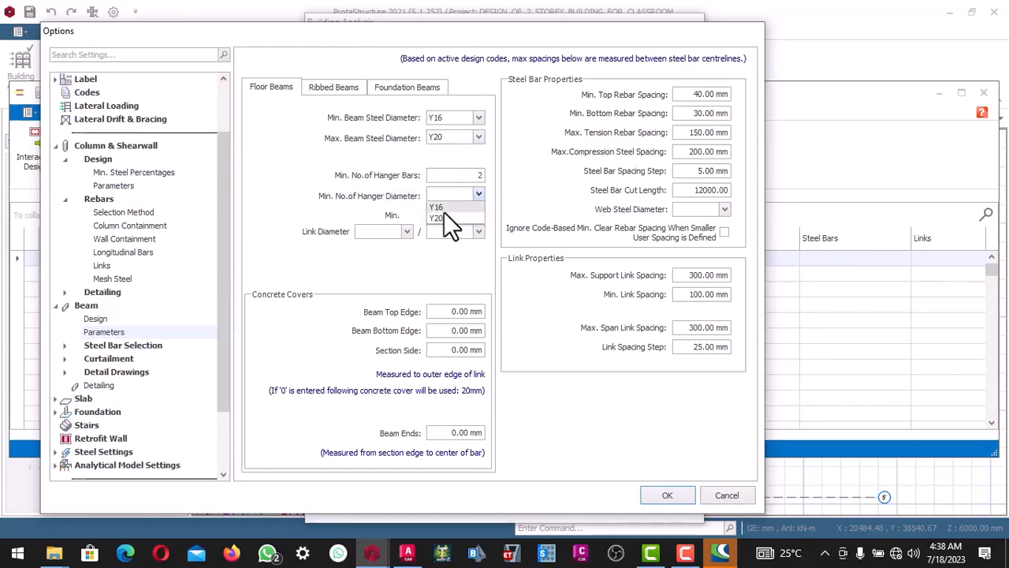
pyautogui.click(445, 207)
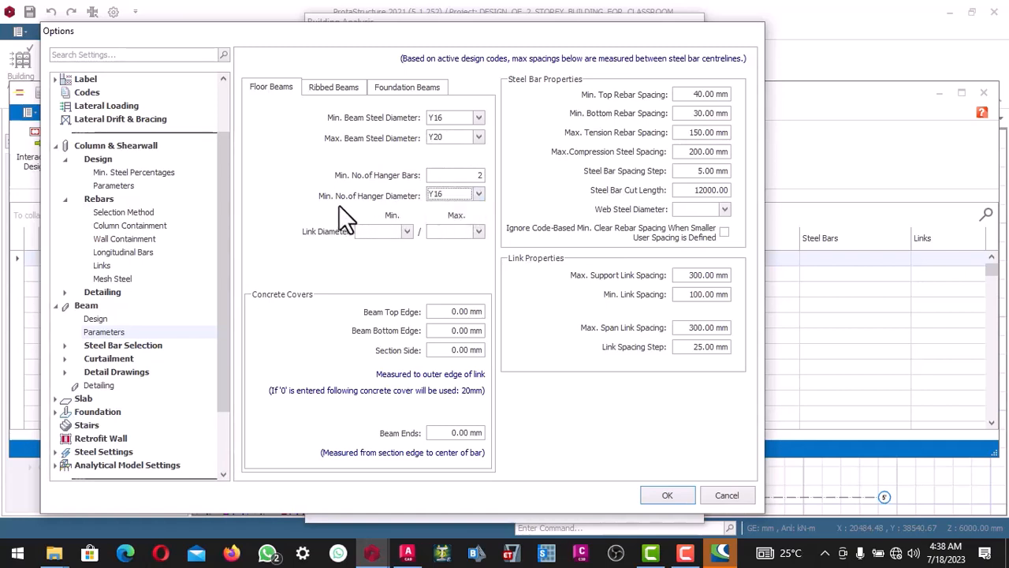
pyautogui.click(406, 231)
pyautogui.click(383, 245)
pyautogui.click(478, 231)
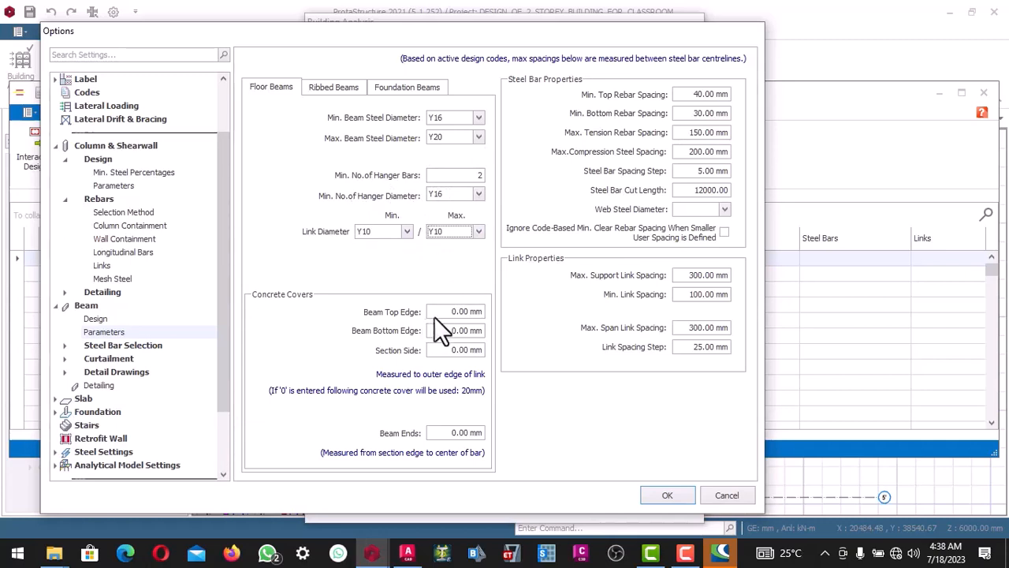
# Step: Set the floor beam concrete covers for the top edge, bottom edge, section side and beam ends to 25 mm each
pyautogui.moveTo(446, 311); pyautogui.dragTo(495, 311)
pyautogui.write('25')
pyautogui.moveTo(435, 331); pyautogui.dragTo(478, 331)
pyautogui.write('25')
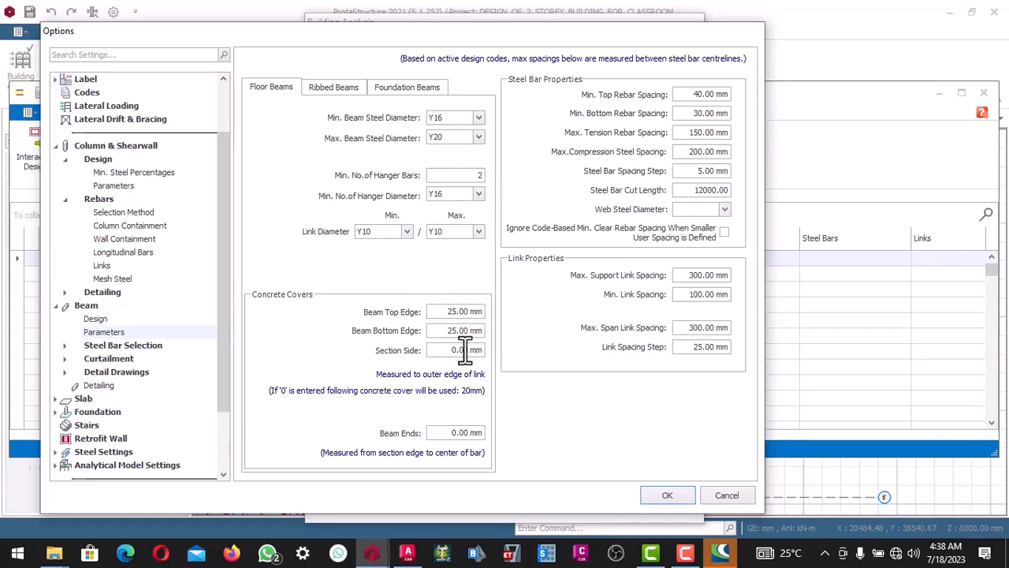
pyautogui.moveTo(451, 350); pyautogui.dragTo(477, 349)
pyautogui.write('25')
pyautogui.moveTo(449, 433); pyautogui.dragTo(483, 433)
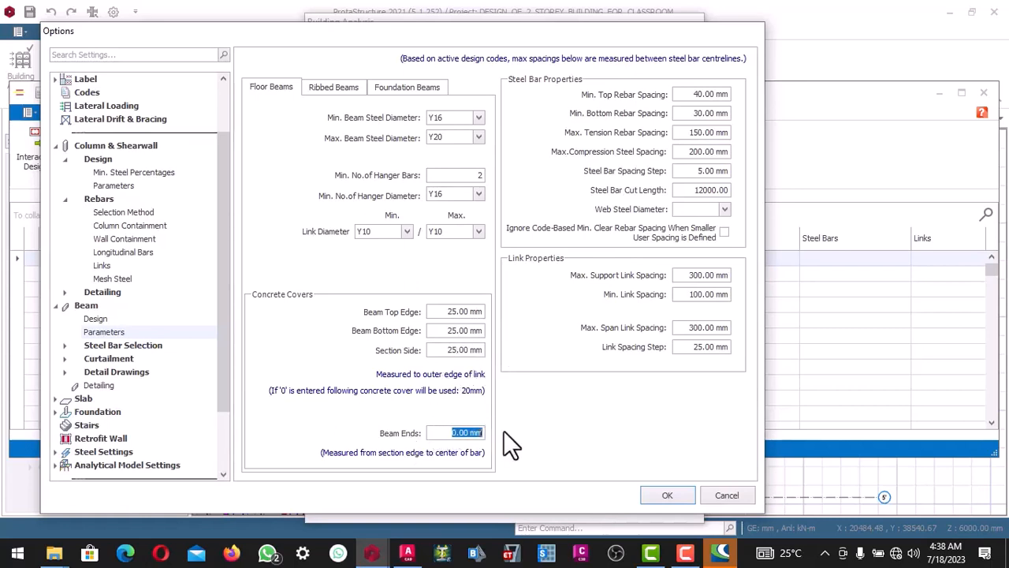
pyautogui.write('25')
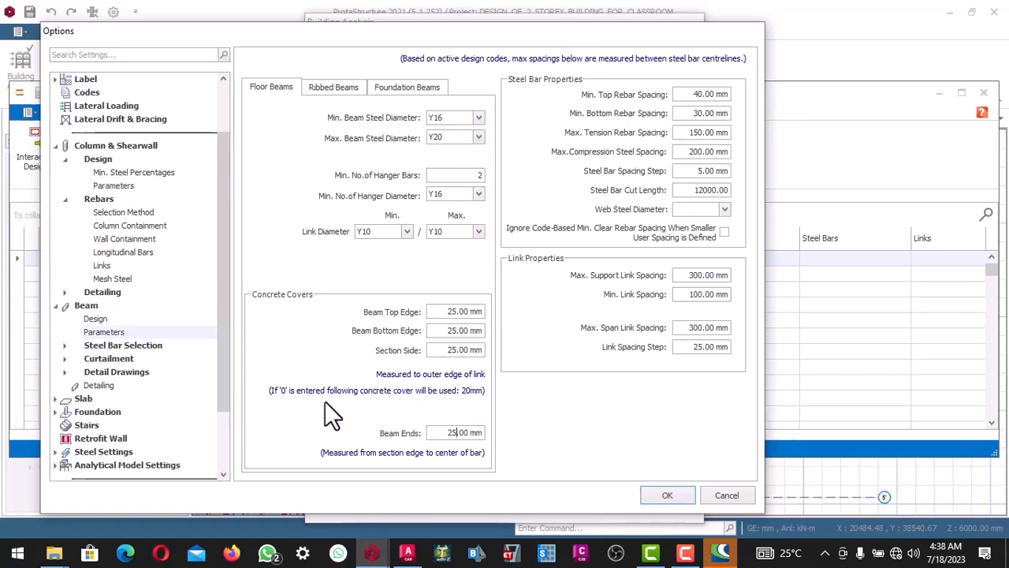
# Step: Review the beam steel bar selection settings and set the rib link type to Standard
pyautogui.click(118, 346)
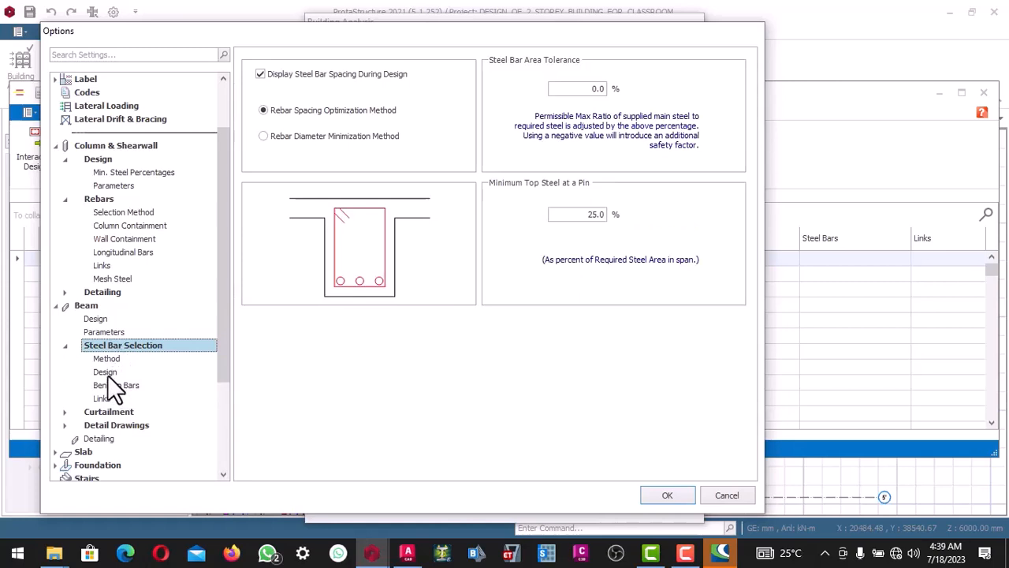
pyautogui.click(107, 360)
pyautogui.click(107, 374)
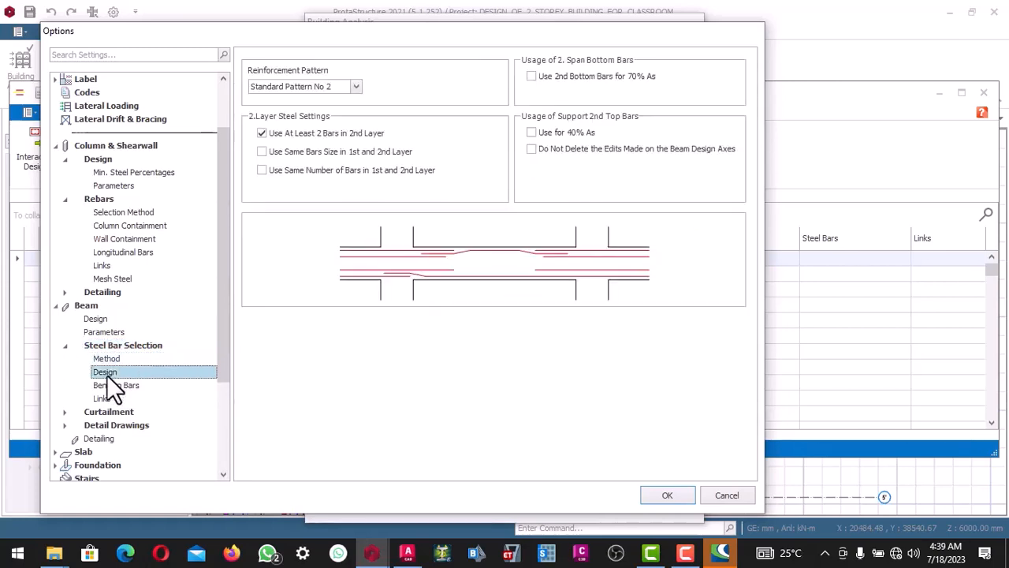
pyautogui.click(112, 386)
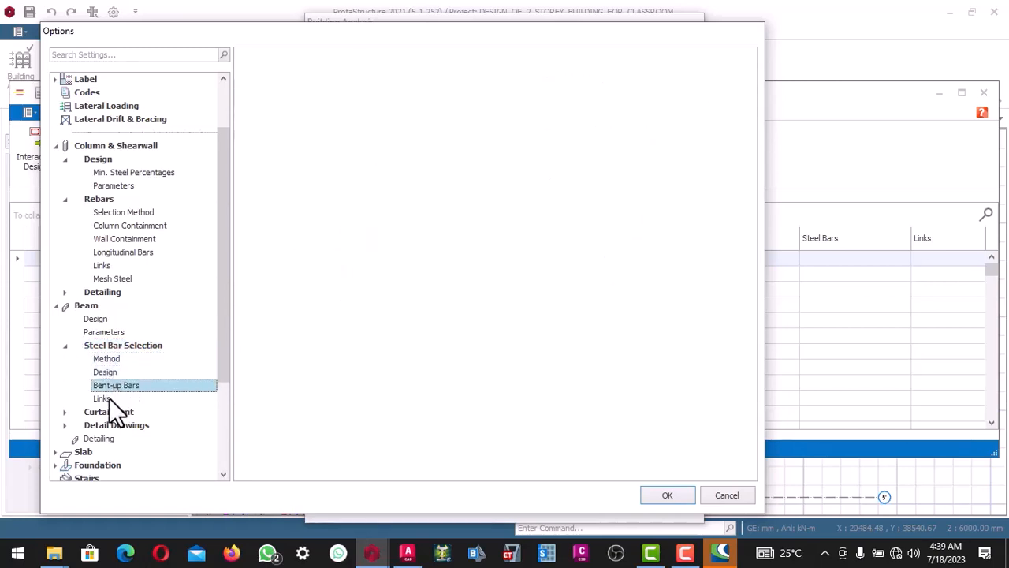
pyautogui.click(108, 397)
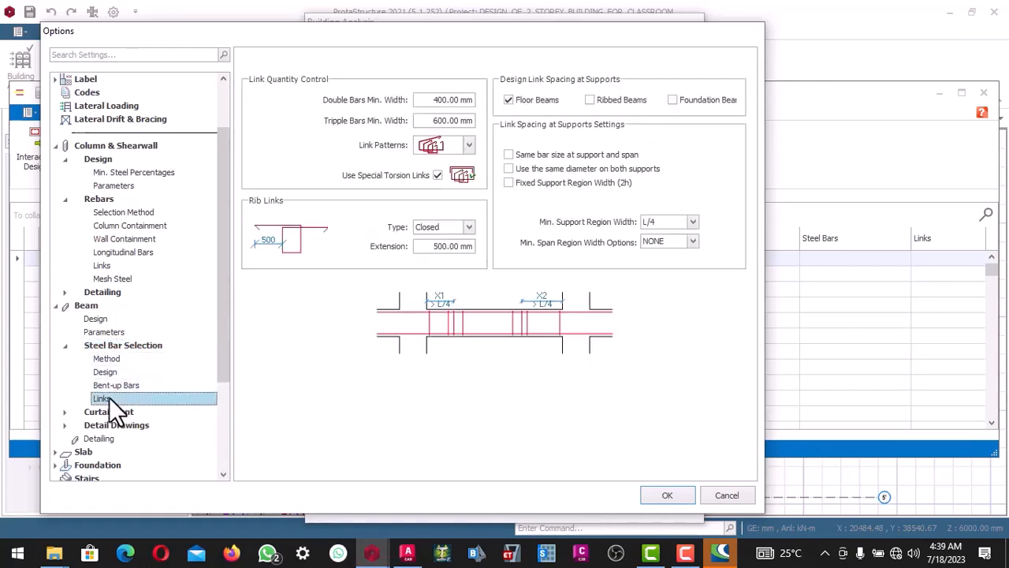
pyautogui.click(470, 227)
pyautogui.click(446, 261)
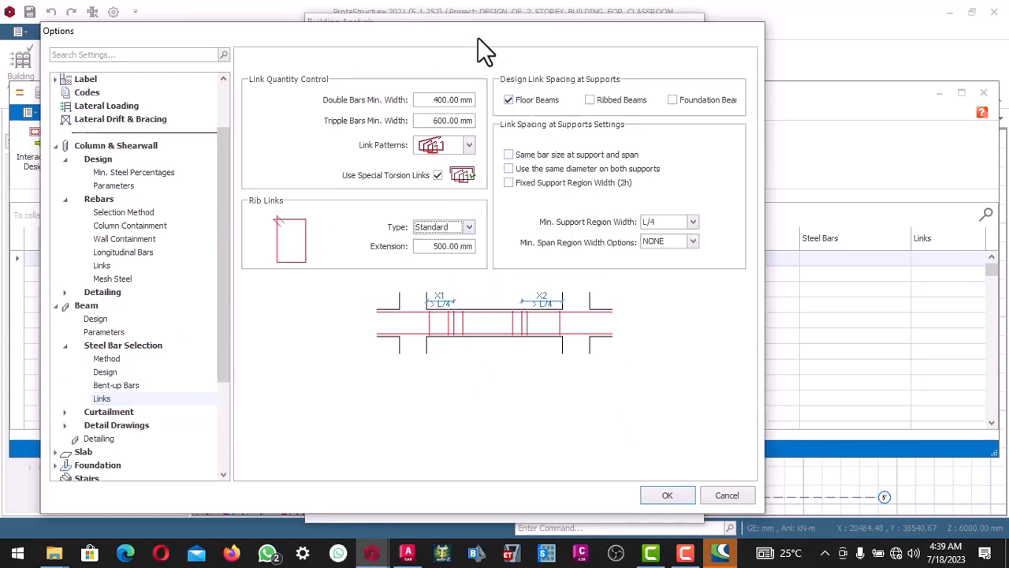
# Step: Set the slab steel concrete cover to 20 mm in the slab design settings
pyautogui.moveTo(477, 34); pyautogui.dragTo(503, 0)
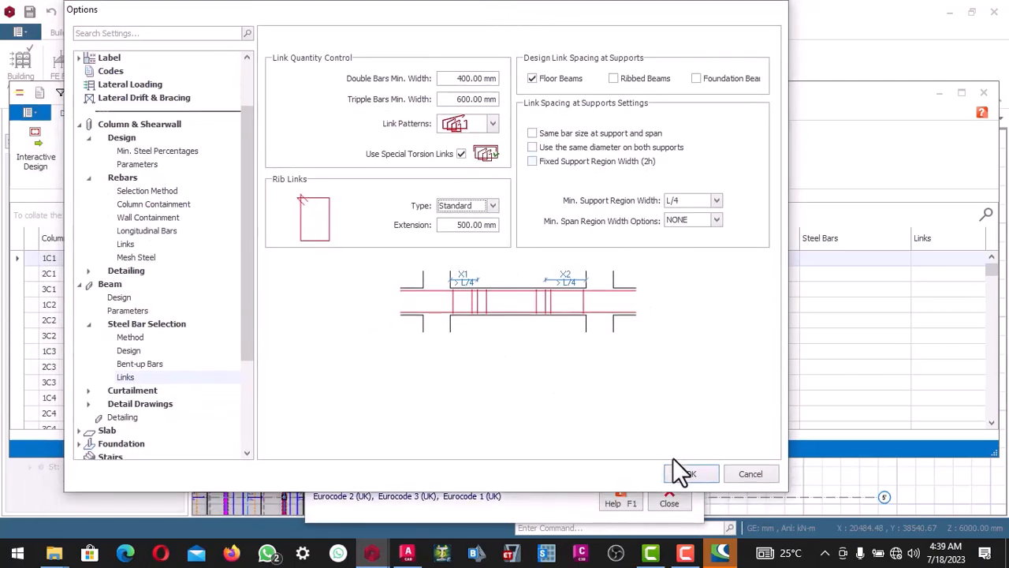
pyautogui.scroll(-3, 194, 327)
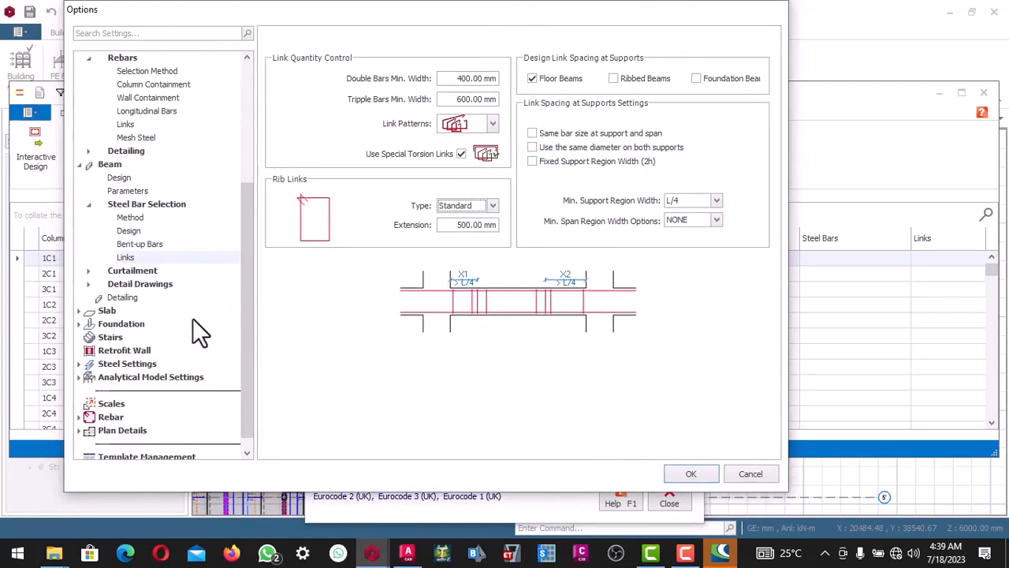
pyautogui.scroll(-1, 142, 252)
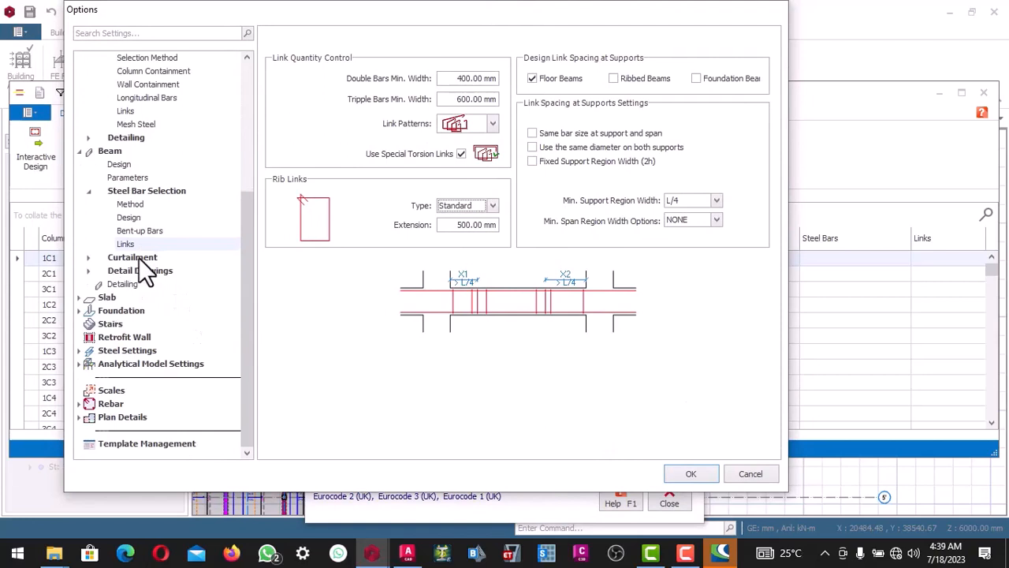
pyautogui.doubleClick(109, 299)
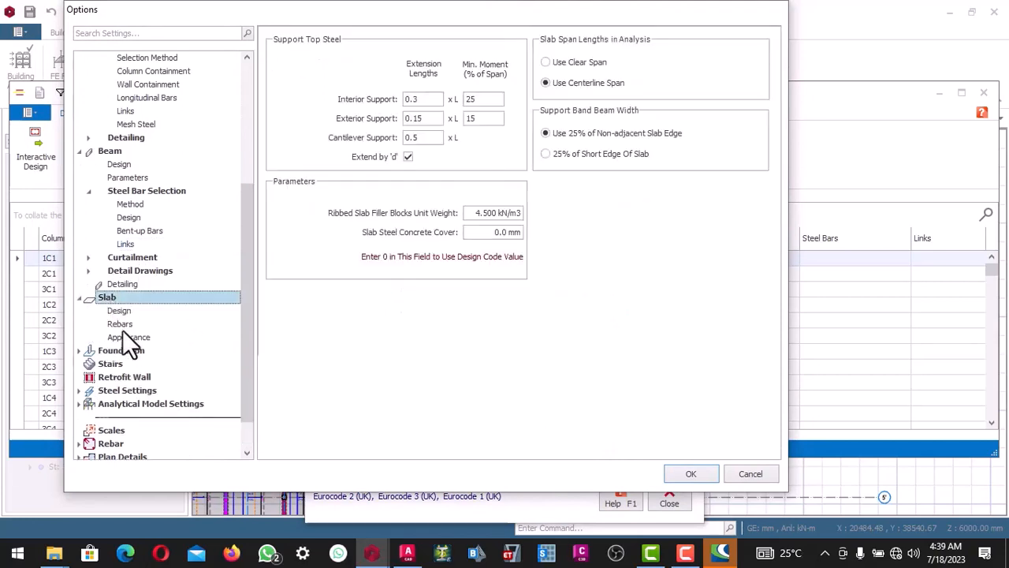
pyautogui.click(123, 313)
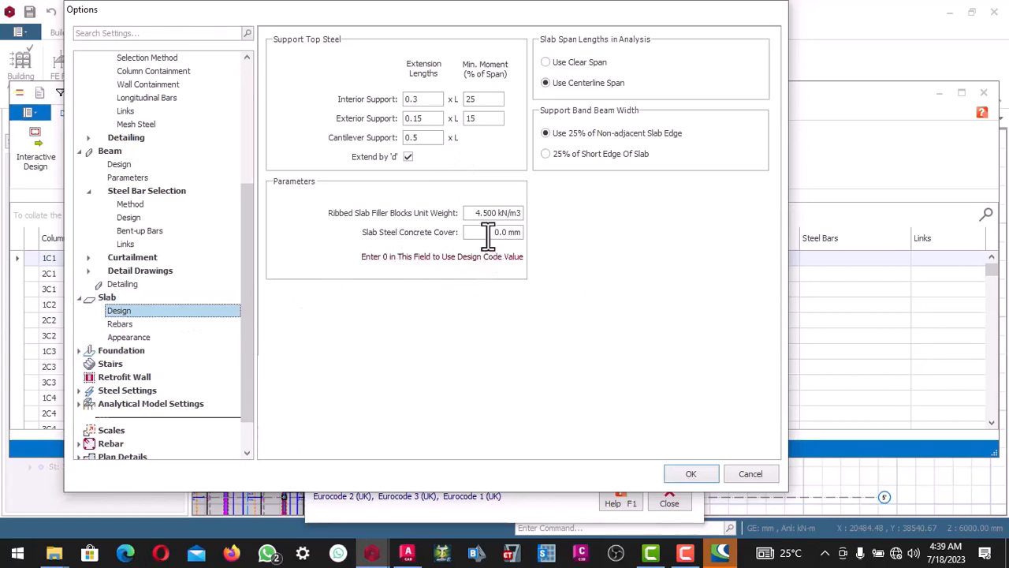
pyautogui.moveTo(488, 232); pyautogui.dragTo(524, 233)
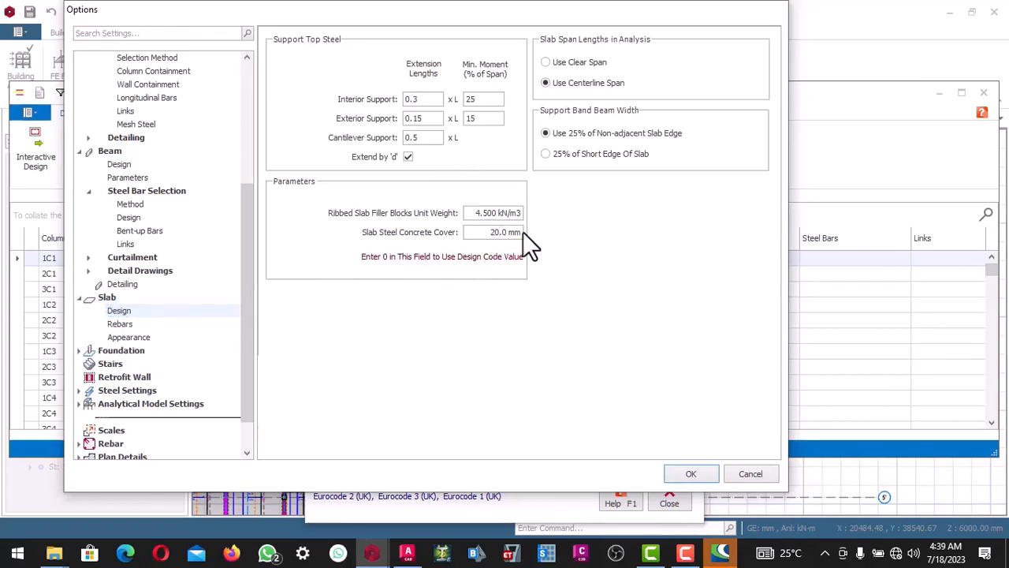
# Step: Set the minimum bar spacing to 150 mm in the slab rebar settings
pyautogui.click(128, 326)
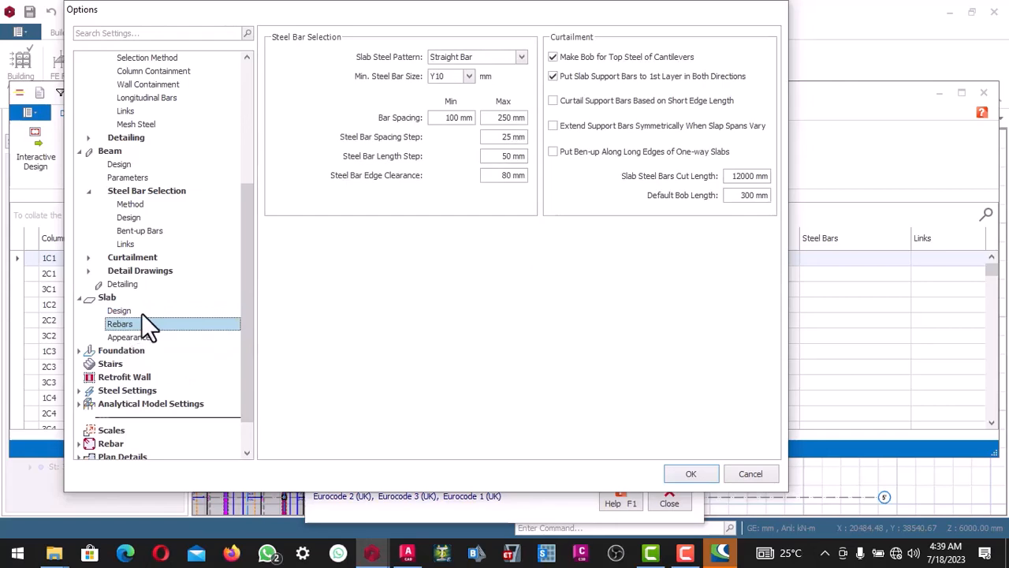
pyautogui.click(443, 29)
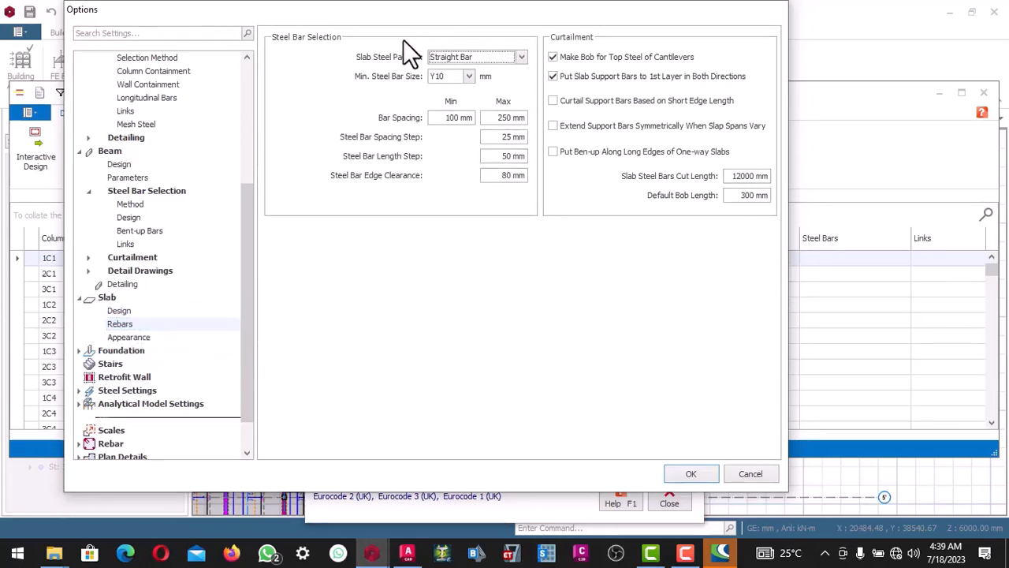
pyautogui.moveTo(430, 13); pyautogui.dragTo(383, 60)
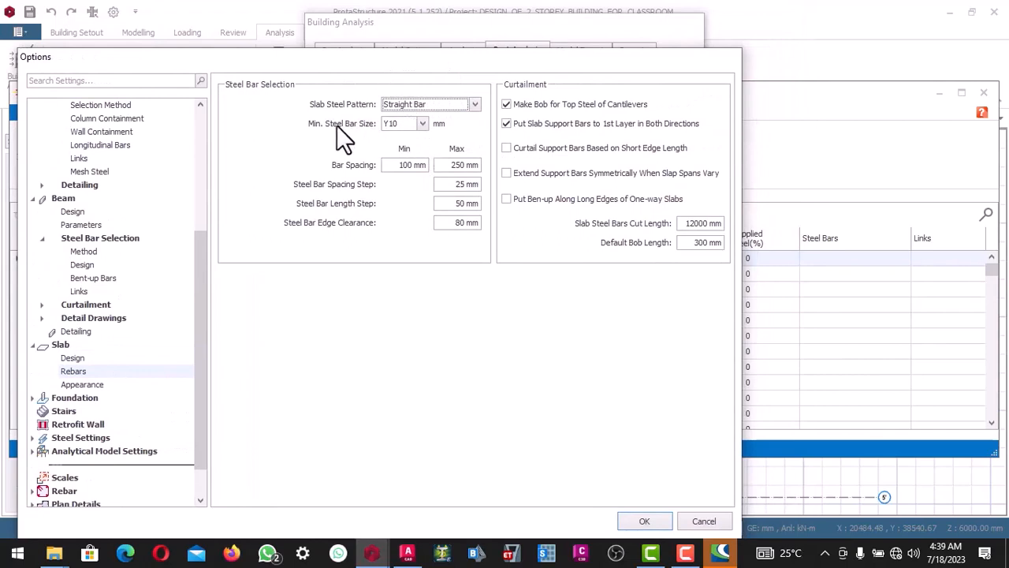
pyautogui.click(425, 124)
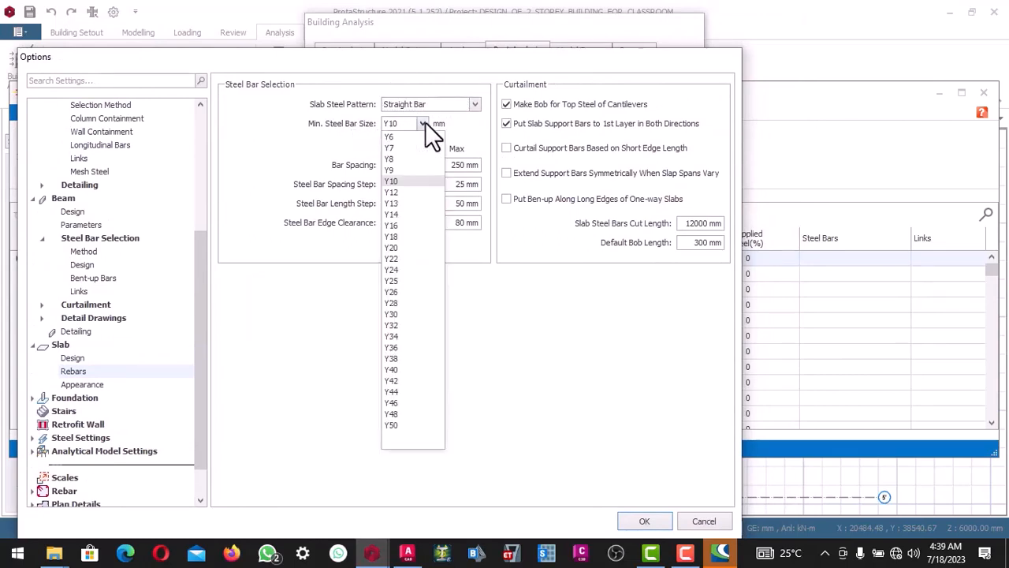
pyautogui.click(425, 124)
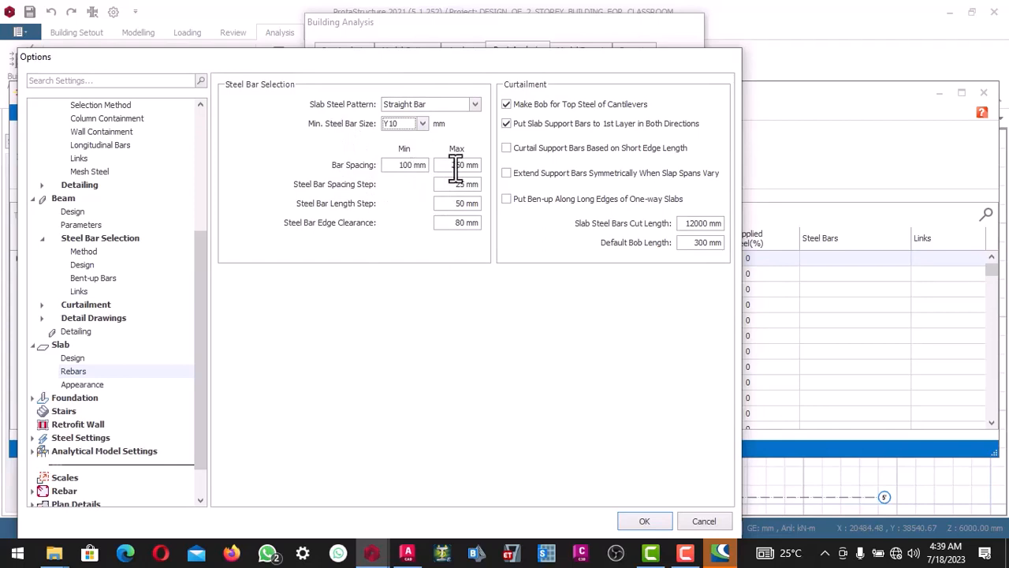
pyautogui.click(409, 166)
pyautogui.press('BackSpace')
pyautogui.press('BackSpace')
pyautogui.press('BackSpace')
pyautogui.write('150')
# Step: Set the minimum pad base depth to 450 mm in the foundation settings
pyautogui.click(197, 498)
pyautogui.click(198, 498)
pyautogui.click(198, 498)
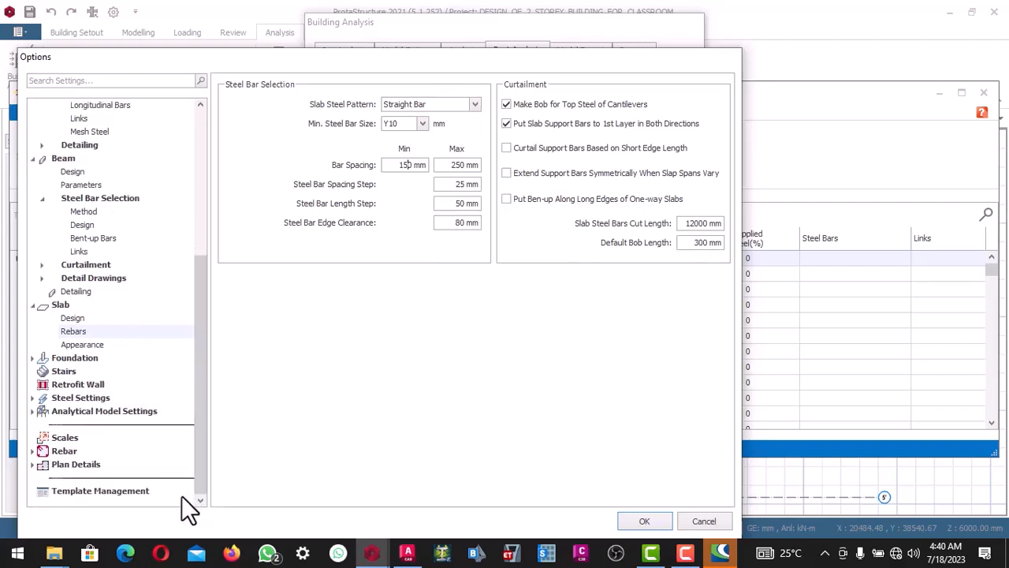
pyautogui.click(73, 357)
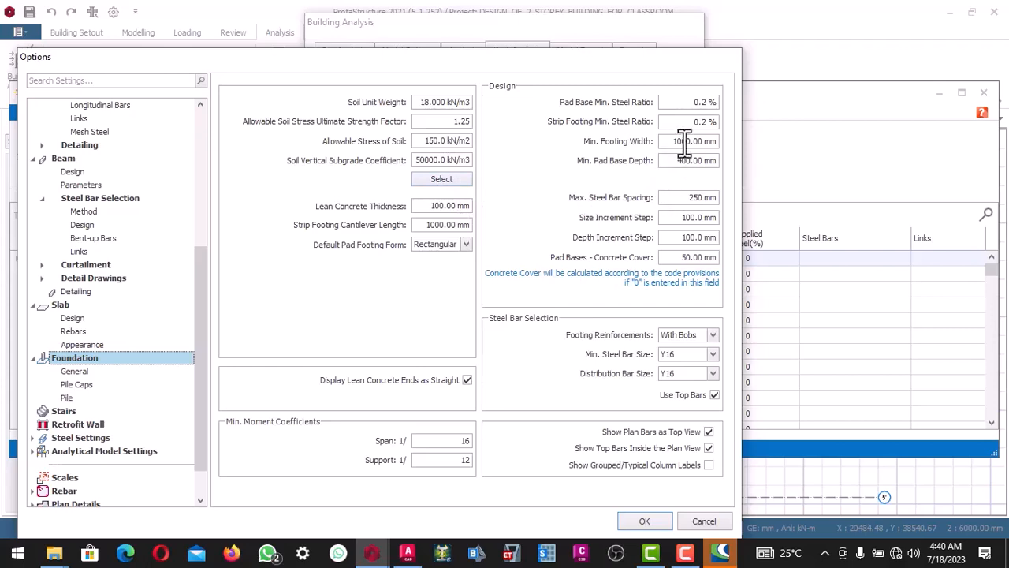
pyautogui.click(676, 164)
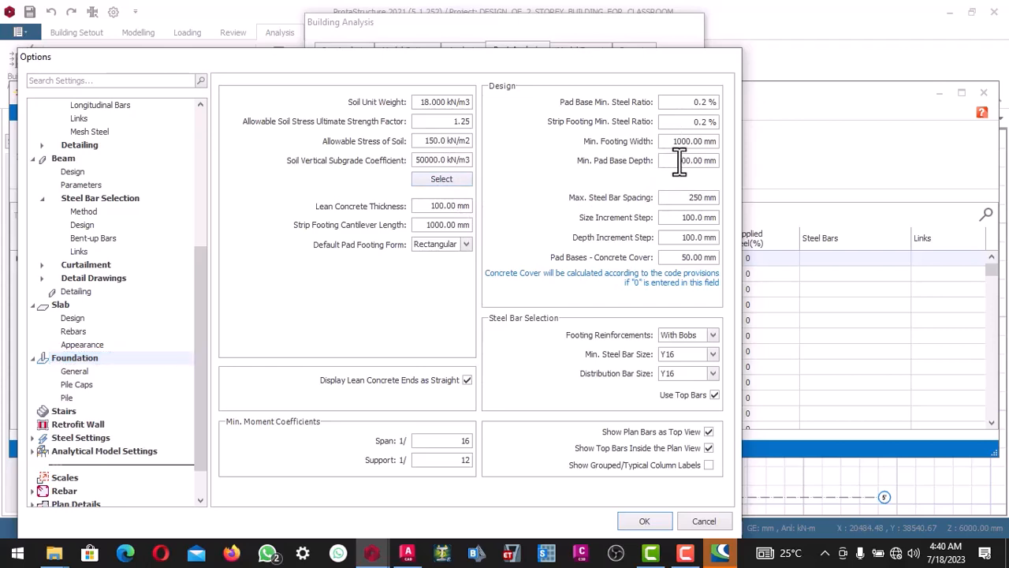
pyautogui.moveTo(679, 160); pyautogui.dragTo(724, 160)
pyautogui.write('450')
# Step: Set the foundation's maximum steel bar spacing to 200 mm
pyautogui.moveTo(681, 198); pyautogui.dragTo(727, 198)
pyautogui.write('1')
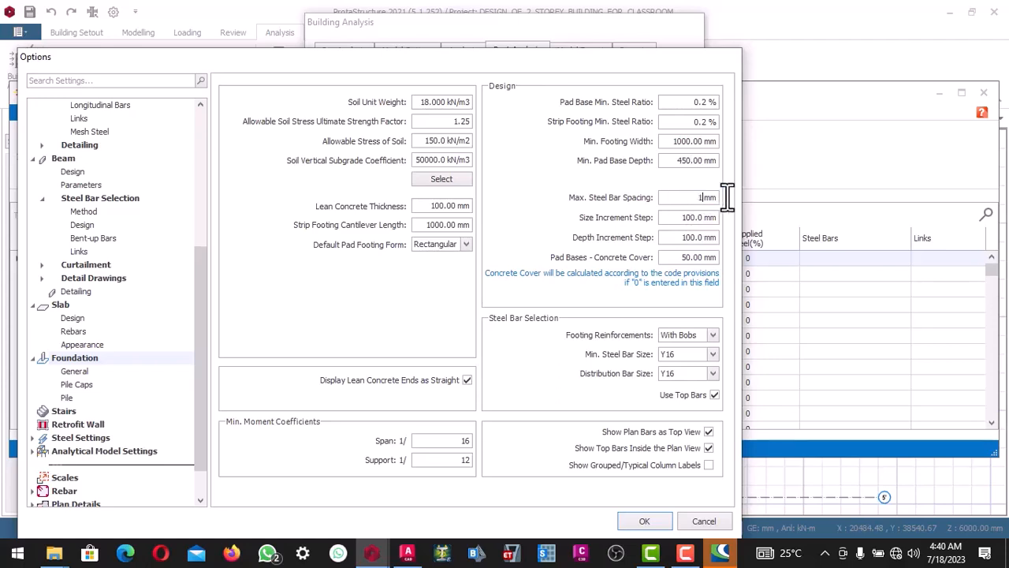
pyautogui.write('50')
pyautogui.moveTo(683, 197); pyautogui.dragTo(721, 195)
pyautogui.write('200')
# Step: Set the foundation's lean concrete thickness to 75 mm and apply the settings, updating the concrete cover of all columns in the building
pyautogui.moveTo(425, 206); pyautogui.dragTo(492, 206)
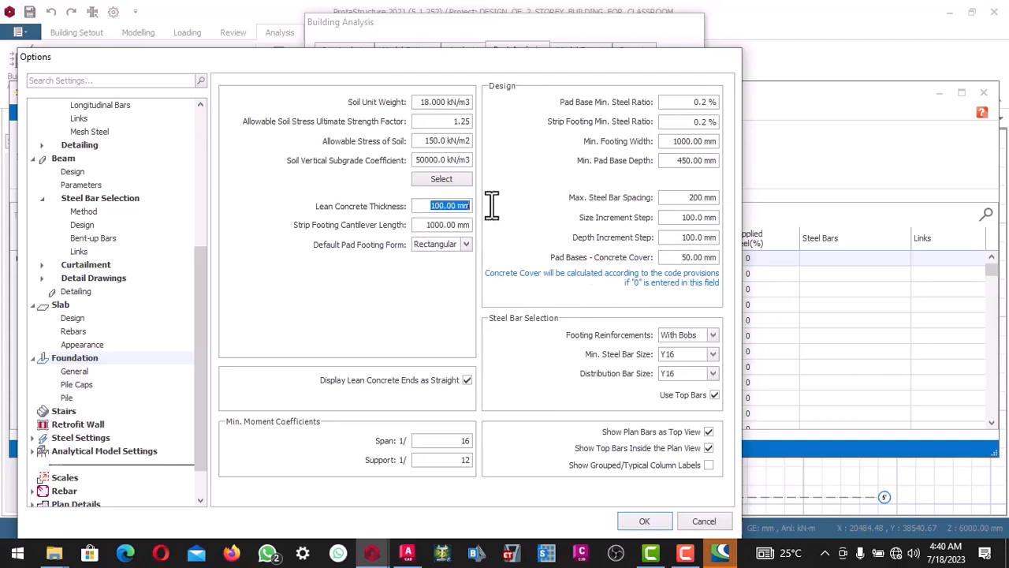
pyautogui.write('75')
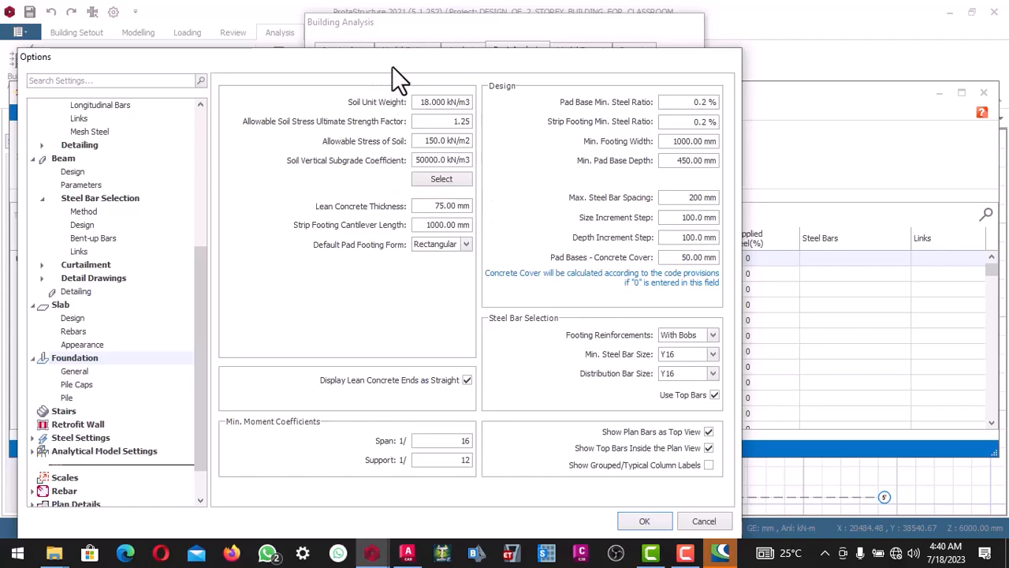
pyautogui.moveTo(389, 60); pyautogui.dragTo(364, 14)
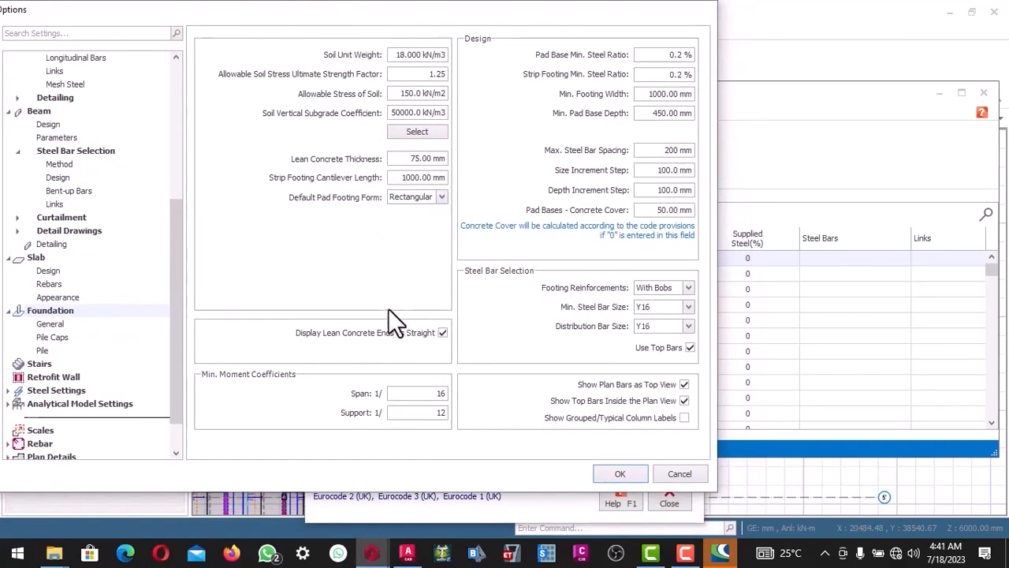
pyautogui.click(597, 472)
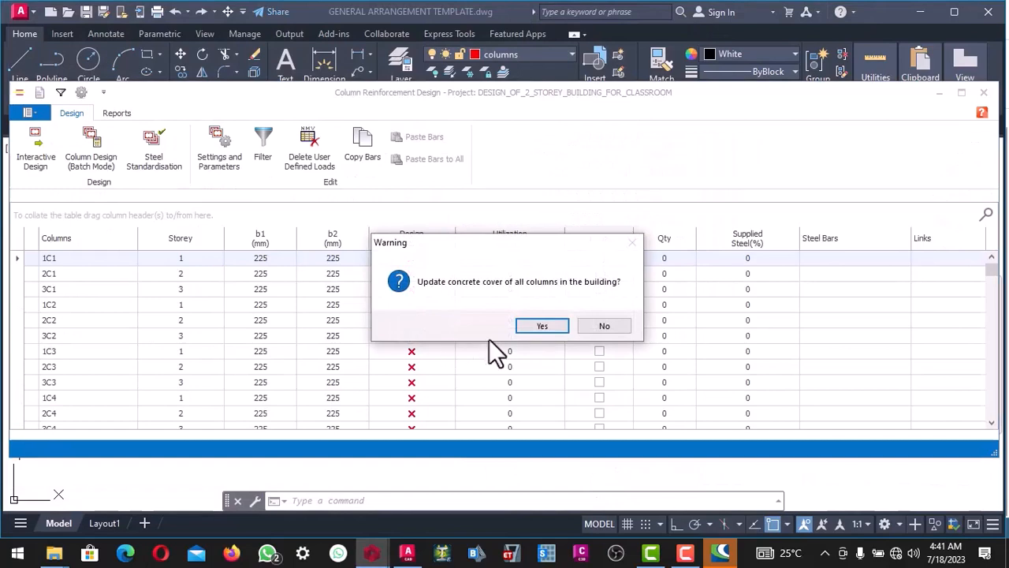
pyautogui.click(542, 325)
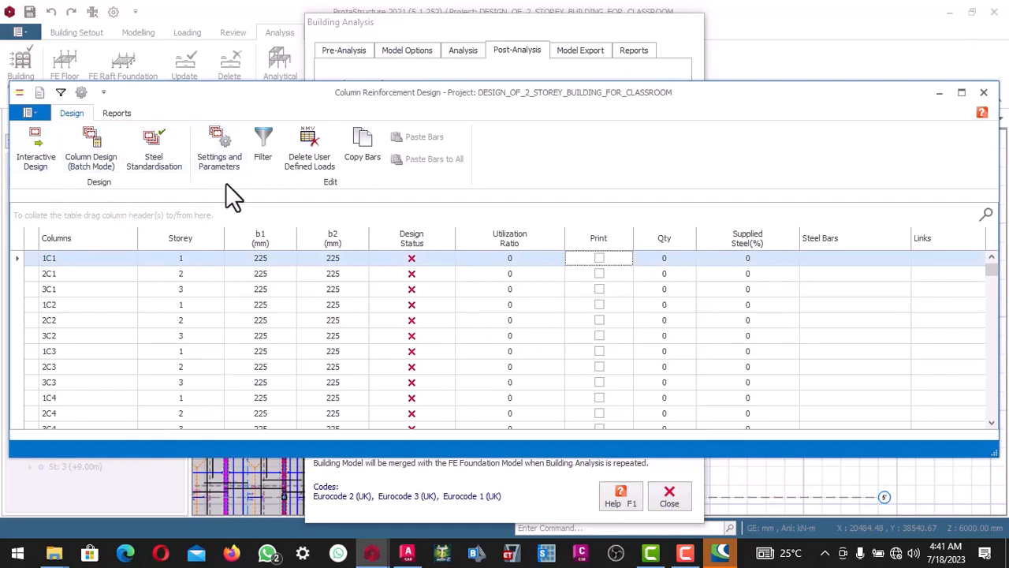
# Step: Run the batch column design for all storeys with the Re-select All Bars option
pyautogui.click(103, 172)
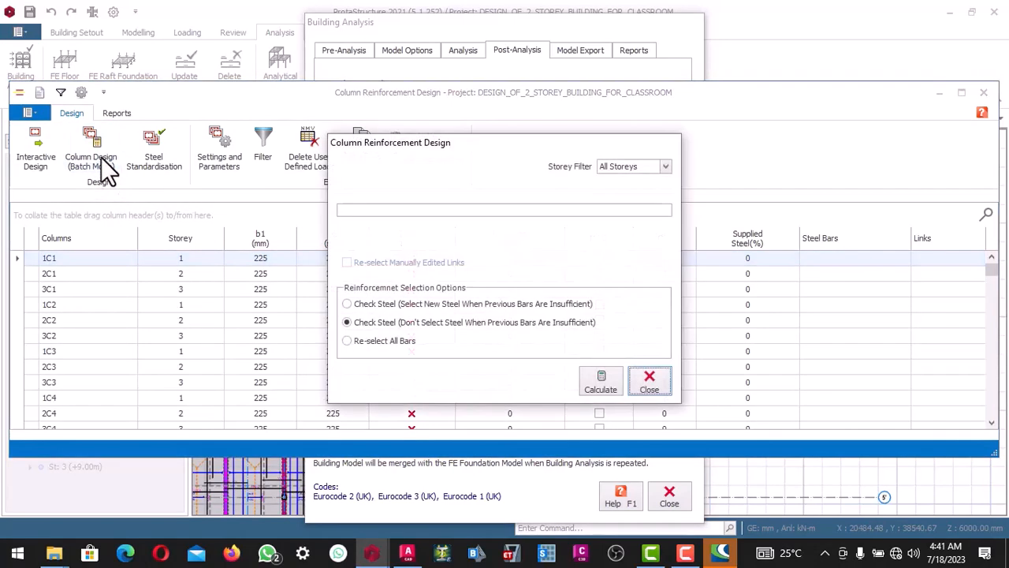
pyautogui.click(363, 344)
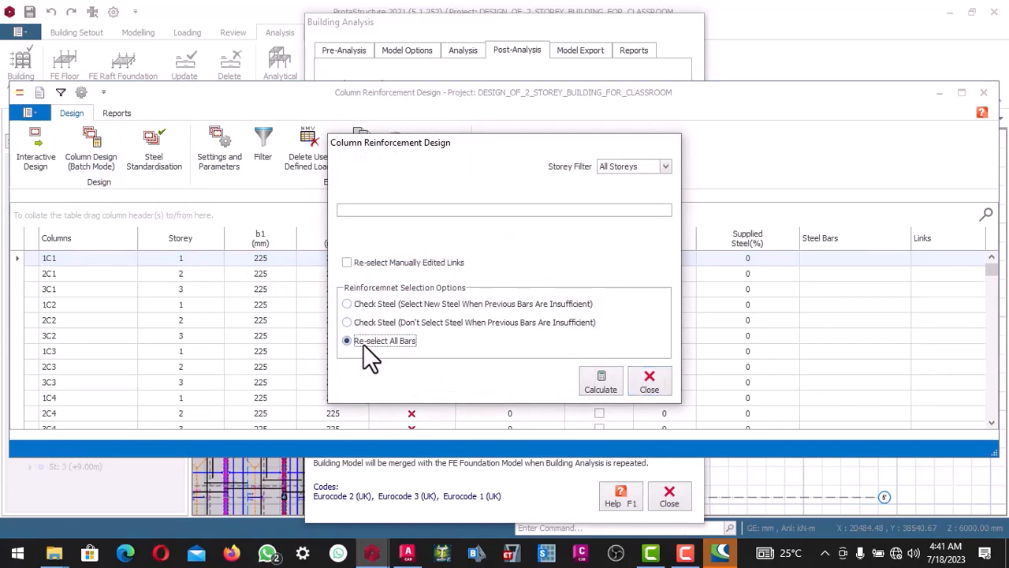
pyautogui.click(611, 383)
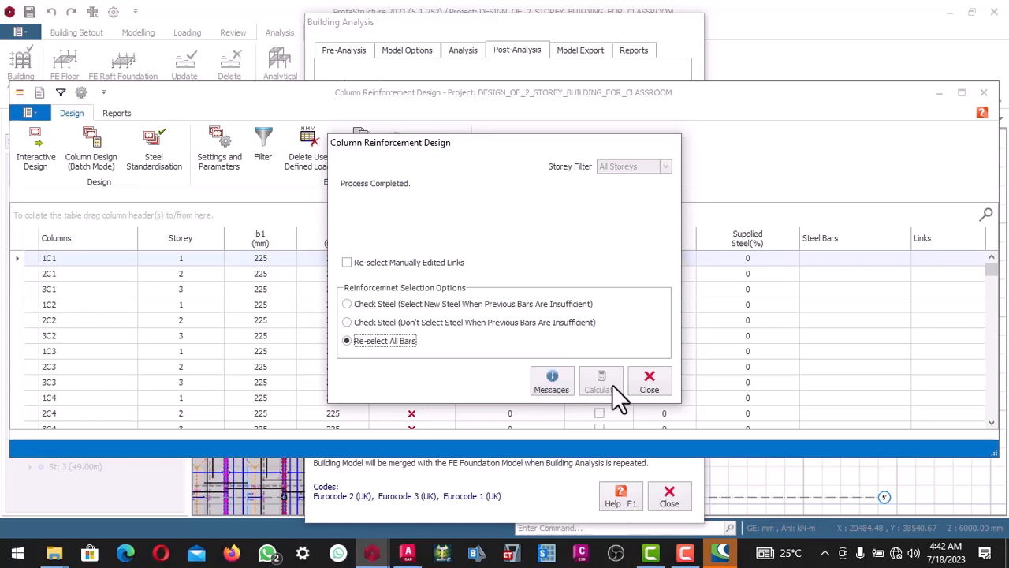
pyautogui.click(652, 383)
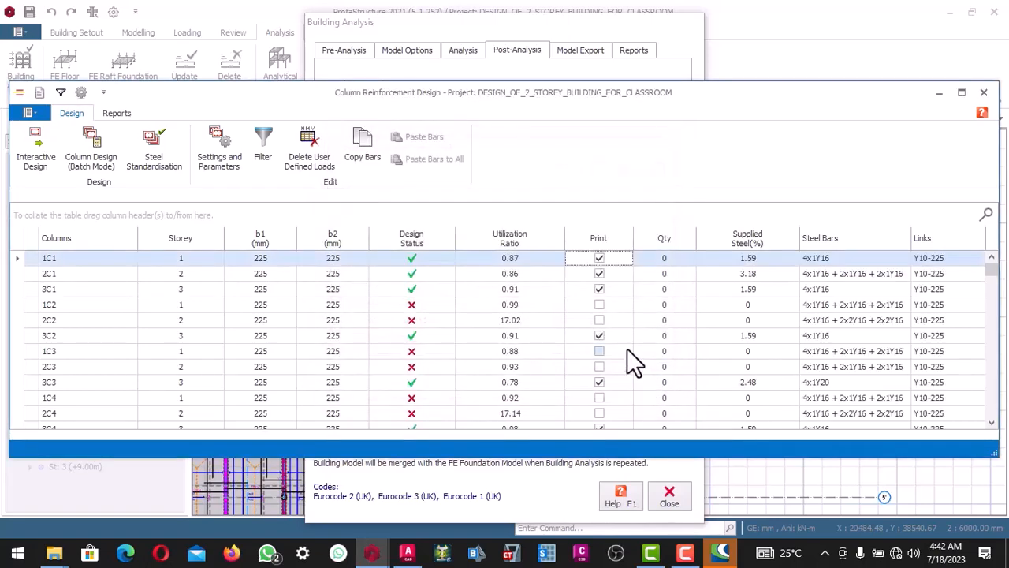
# Step: Review the design status, utilization ratios and selected steel bars of the columns in the design table
pyautogui.scroll(-11, 612, 348)
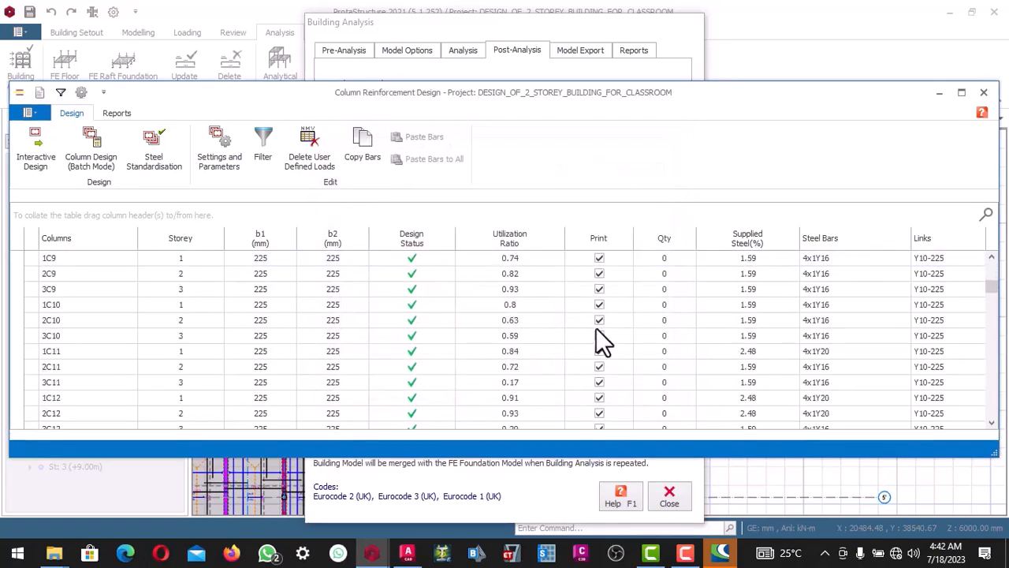
pyautogui.scroll(-15, 560, 341)
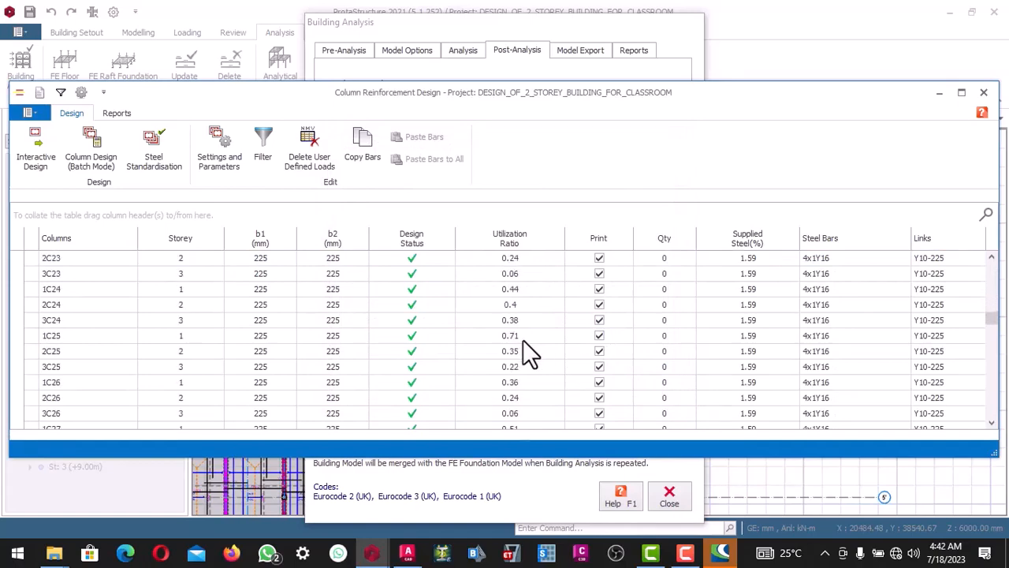
pyautogui.scroll(3, 523, 341)
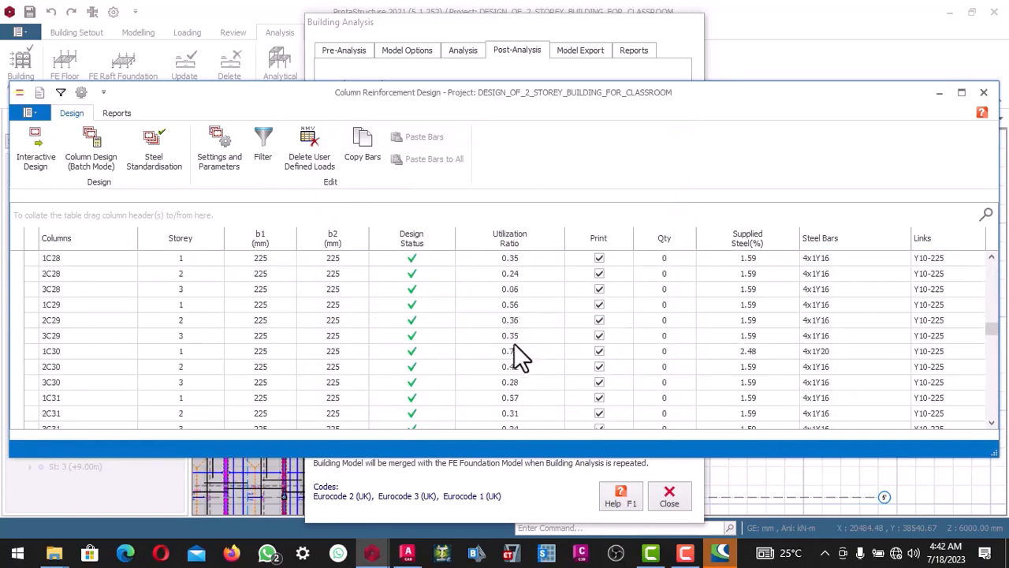
pyautogui.scroll(12, 511, 338)
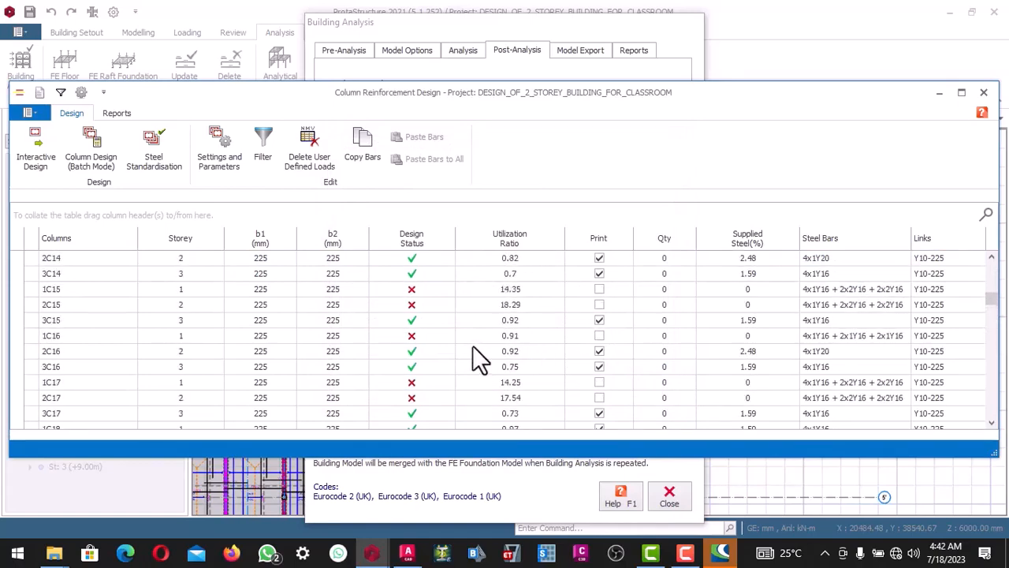
pyautogui.scroll(9, 449, 318)
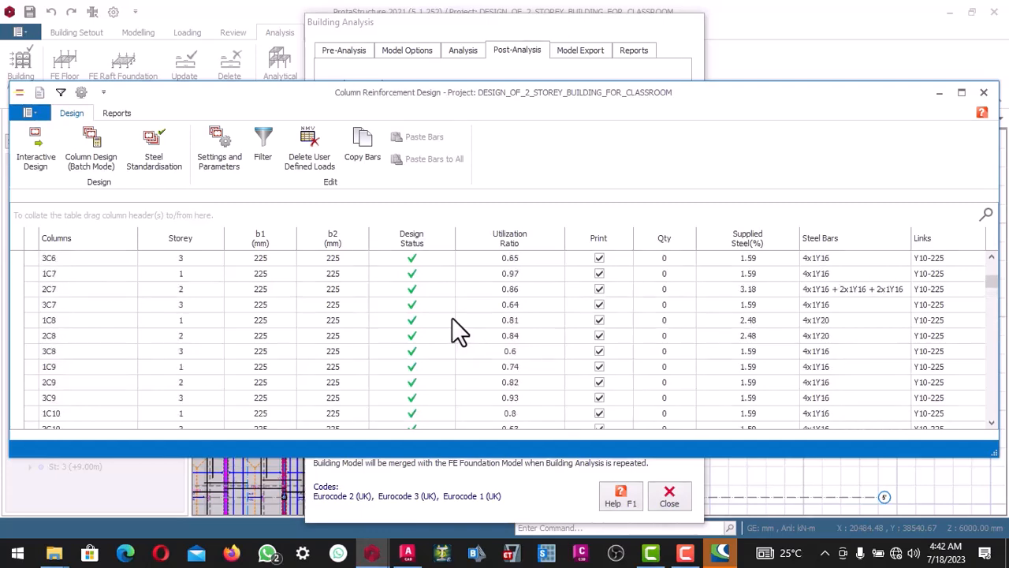
pyautogui.scroll(2, 452, 317)
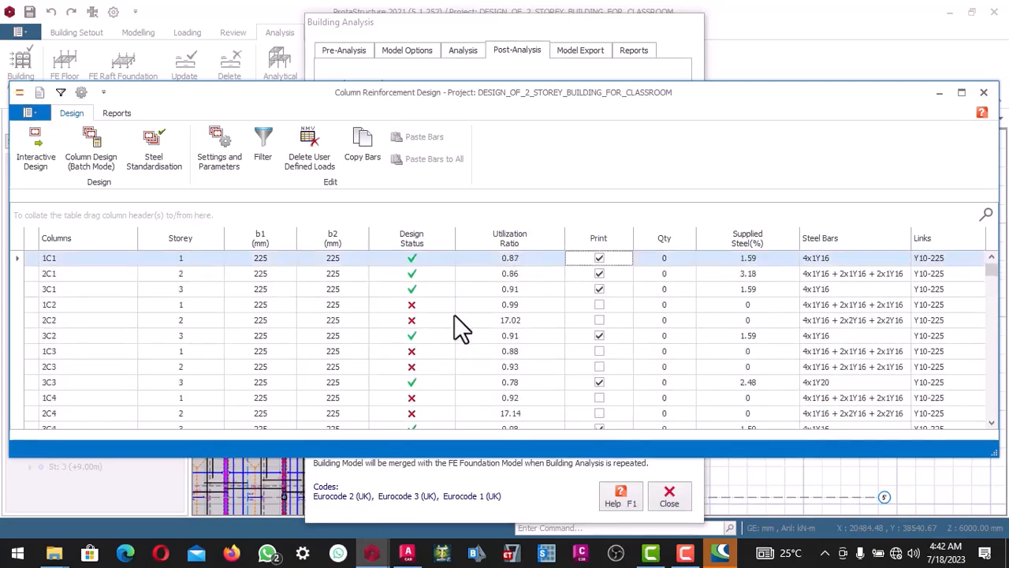
pyautogui.click(424, 318)
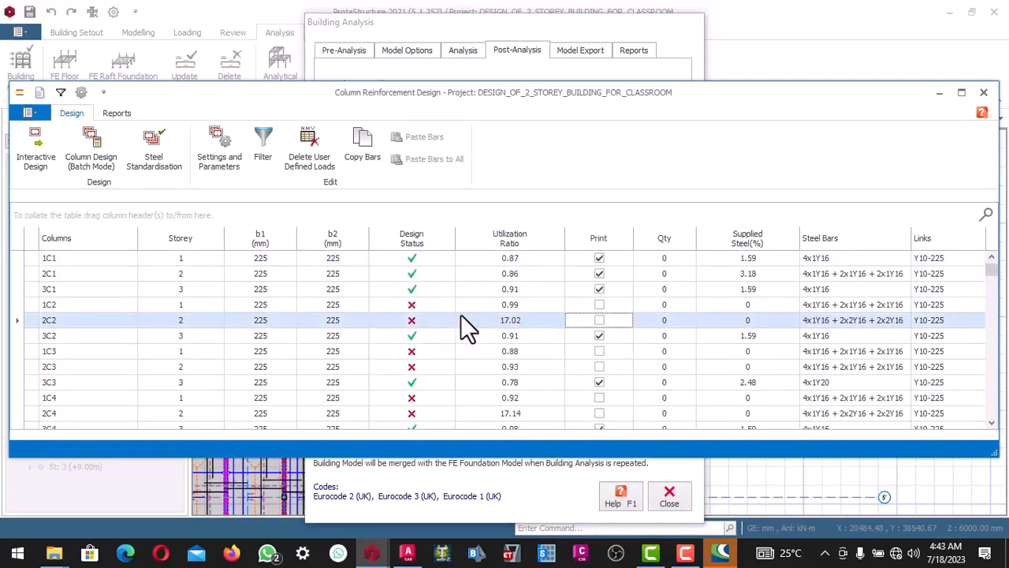
# Step: Reset the steel bars of columns 1C2, 2C2 and 1C3, accepting 4x1Y16 for 1C2 and 4x1Y16 + 2x2Y16 for 2C2
pyautogui.click(430, 307)
pyautogui.doubleClick(429, 307)
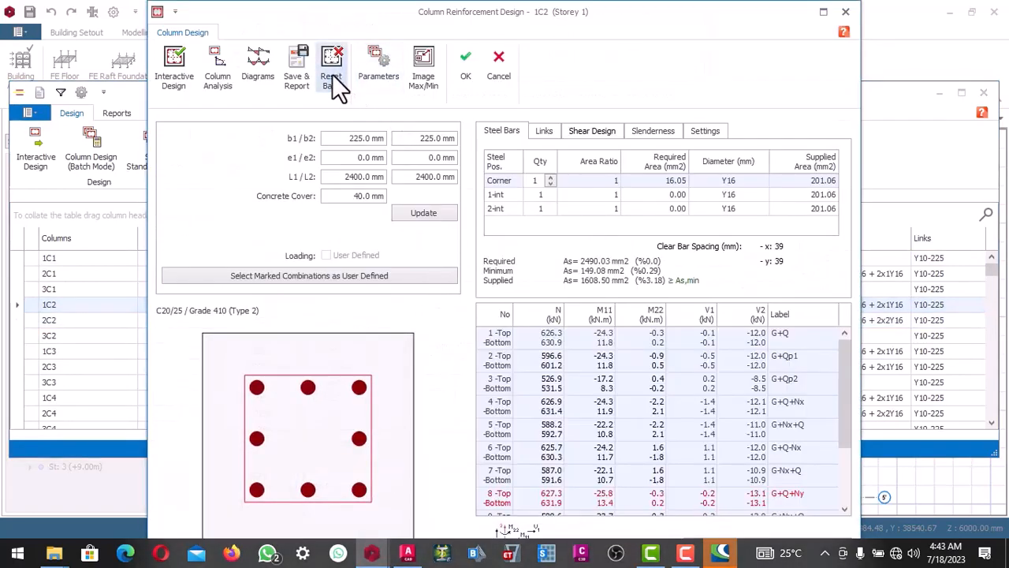
pyautogui.click(332, 74)
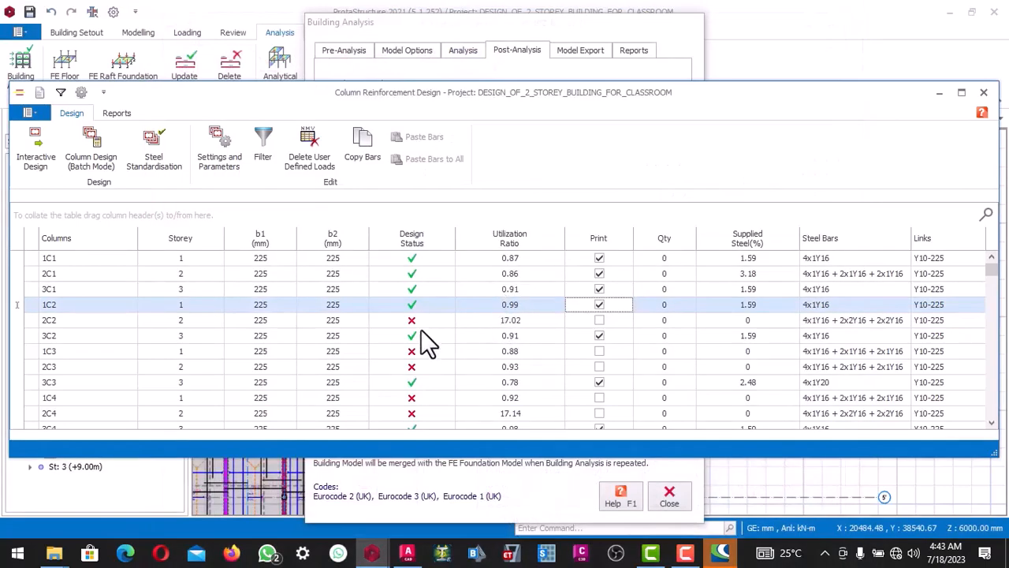
pyautogui.doubleClick(423, 321)
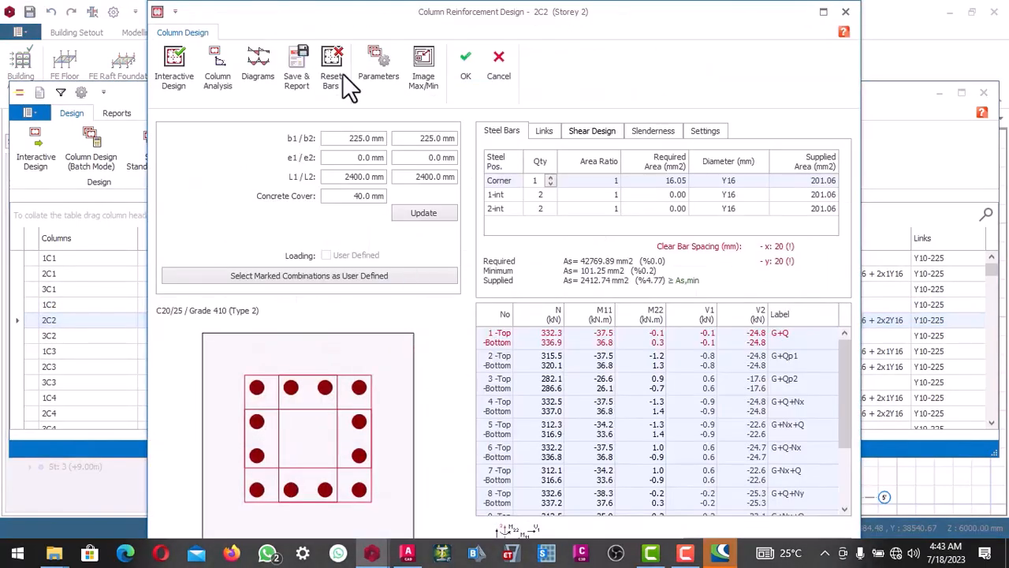
pyautogui.click(338, 71)
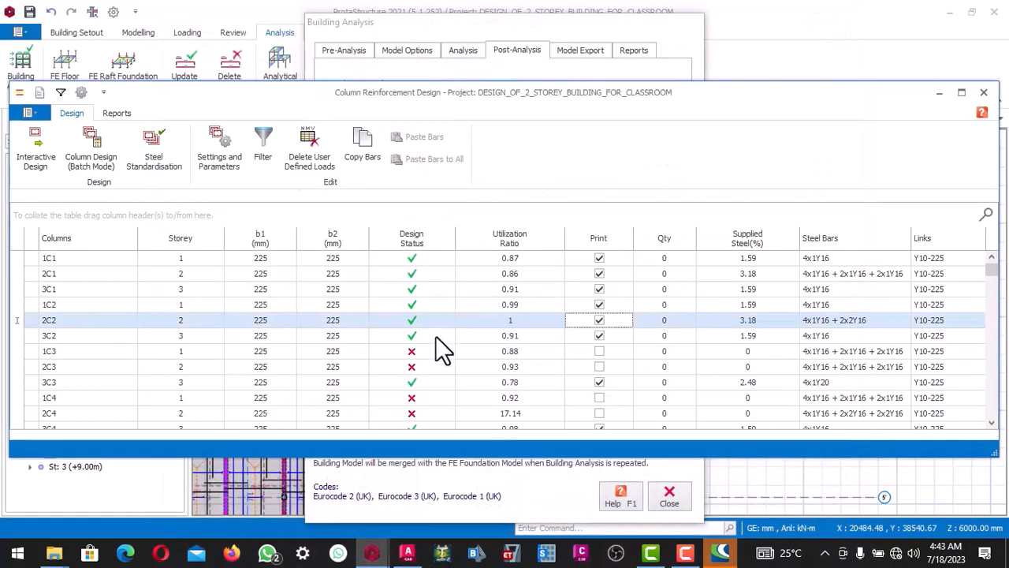
pyautogui.doubleClick(424, 351)
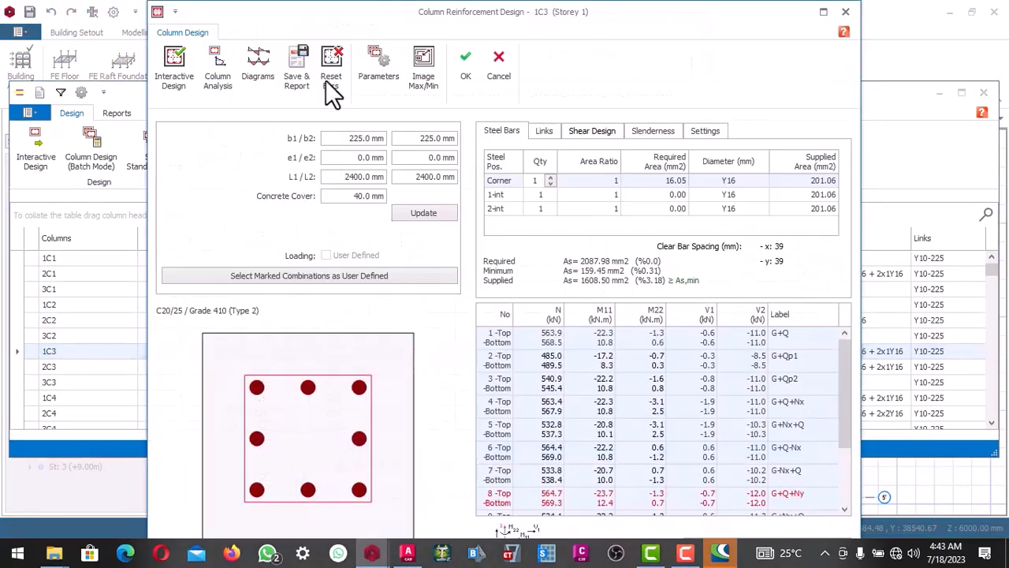
pyautogui.click(331, 82)
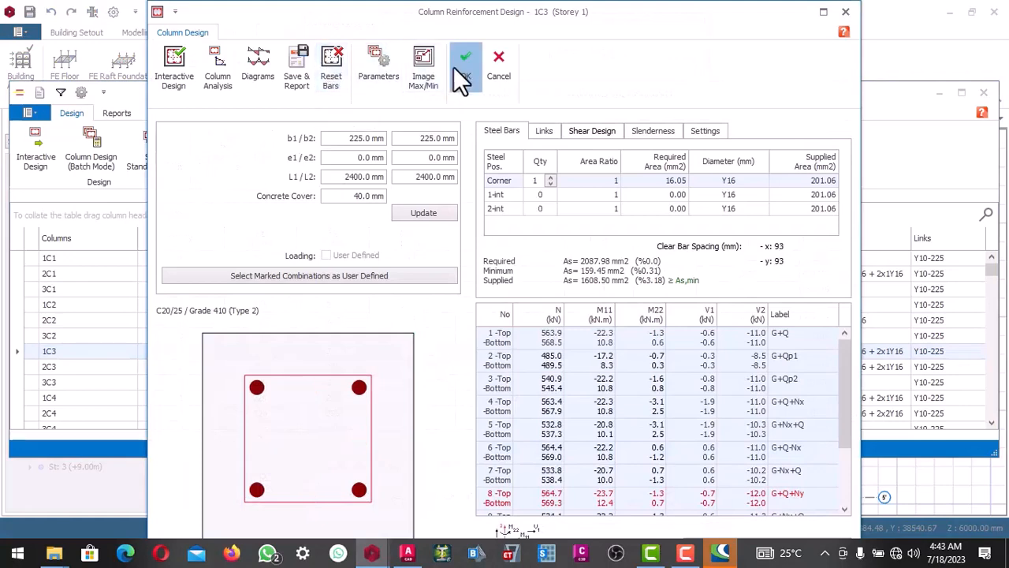